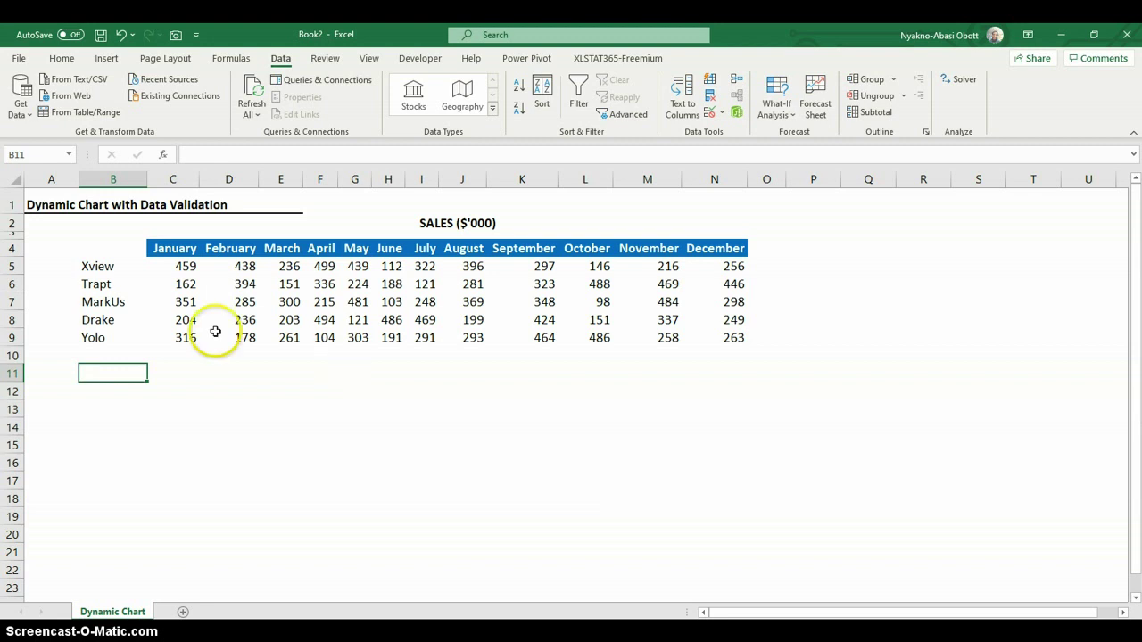
pyautogui.moveTo(101, 270); pyautogui.dragTo(97, 332)
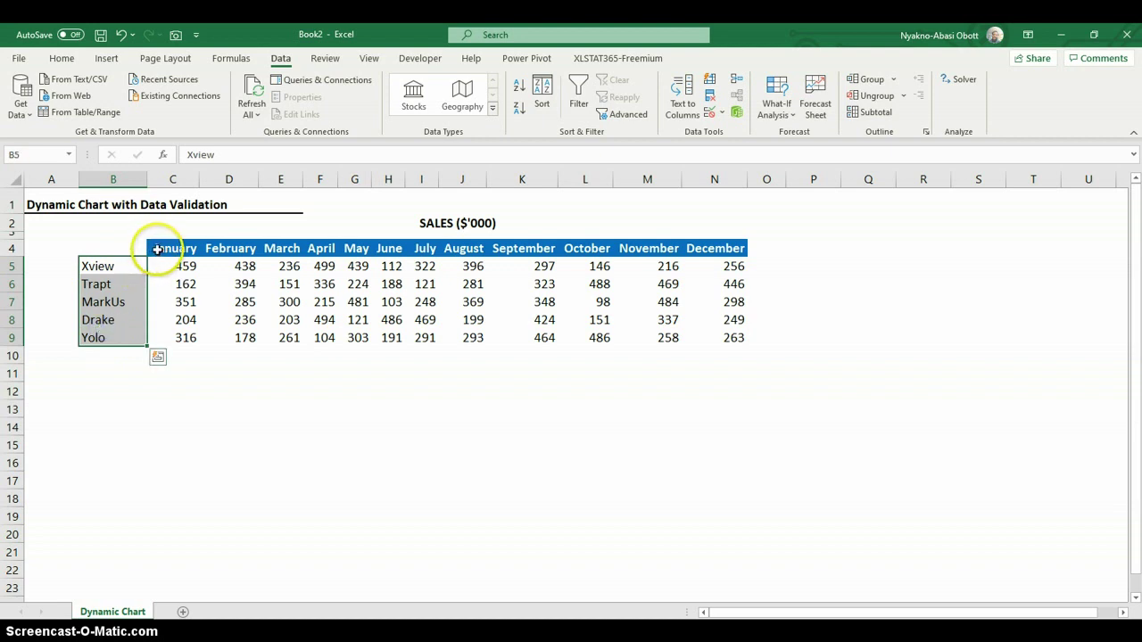
pyautogui.moveTo(161, 246); pyautogui.dragTo(690, 256)
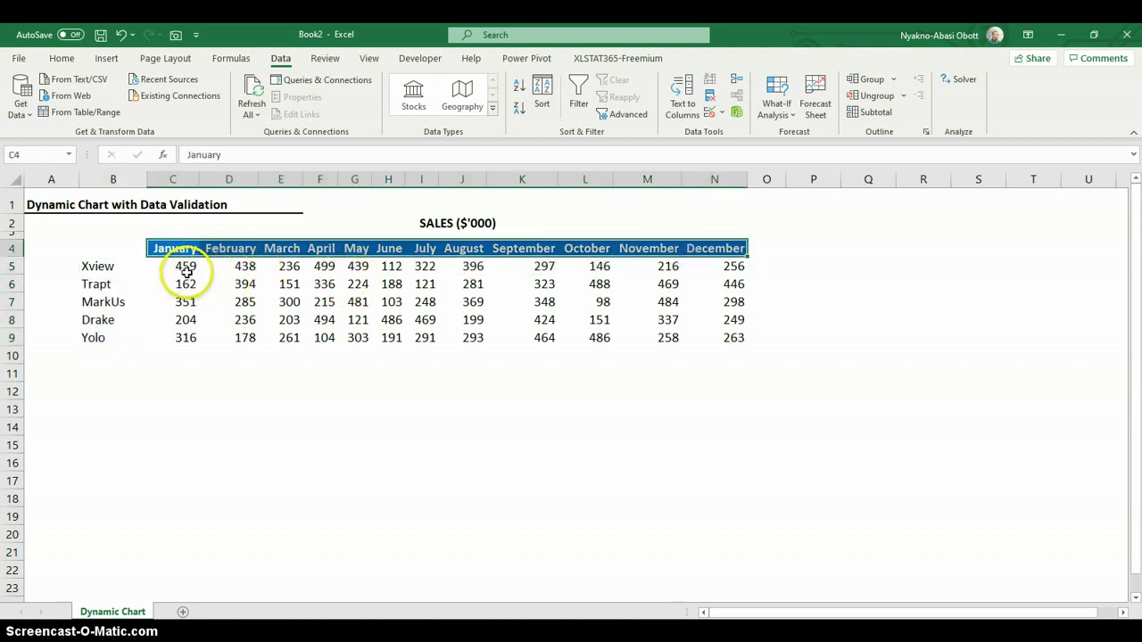
pyautogui.moveTo(184, 270); pyautogui.dragTo(718, 341)
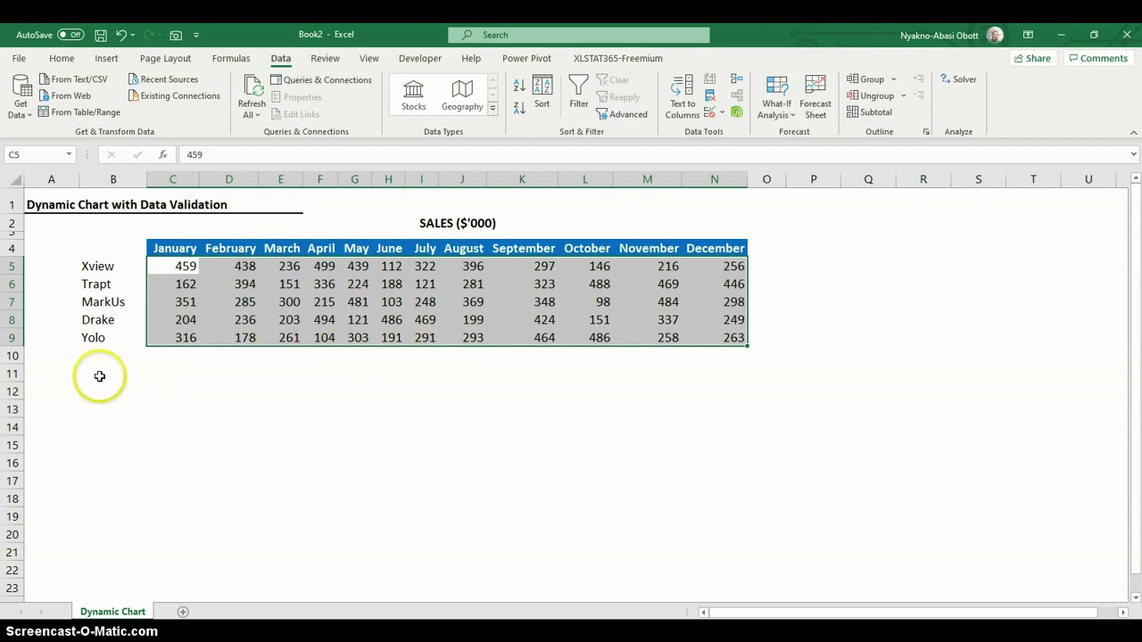
# Step: Add a list data validation to cell B11 using the month headers =$C$4:$N$4 as its source
pyautogui.click(96, 375)
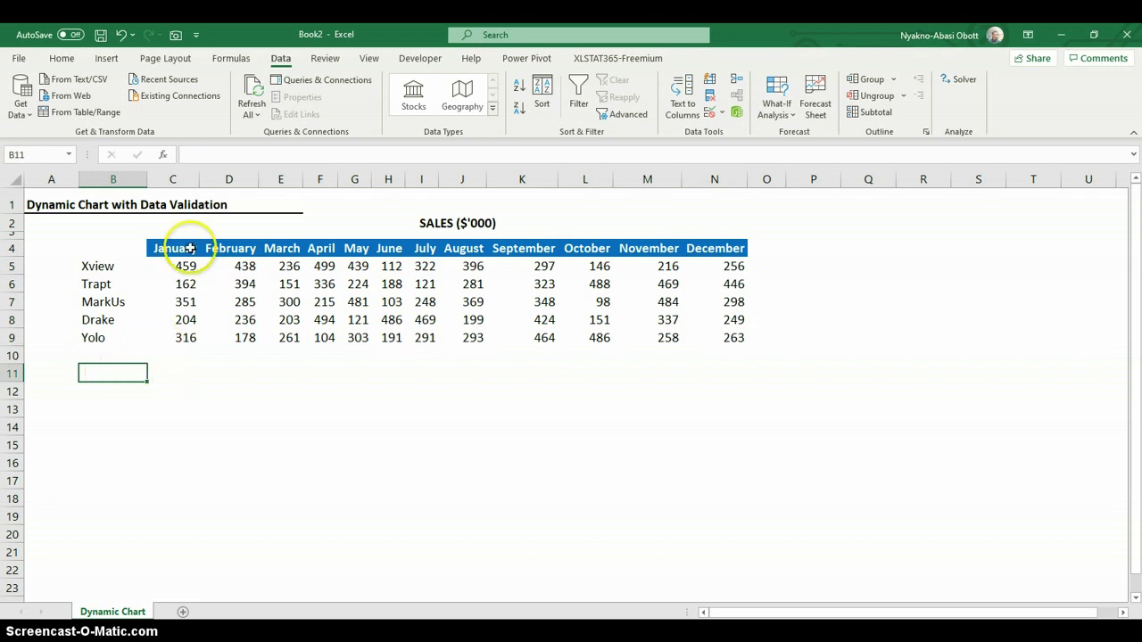
pyautogui.click(231, 58)
pyautogui.click(280, 59)
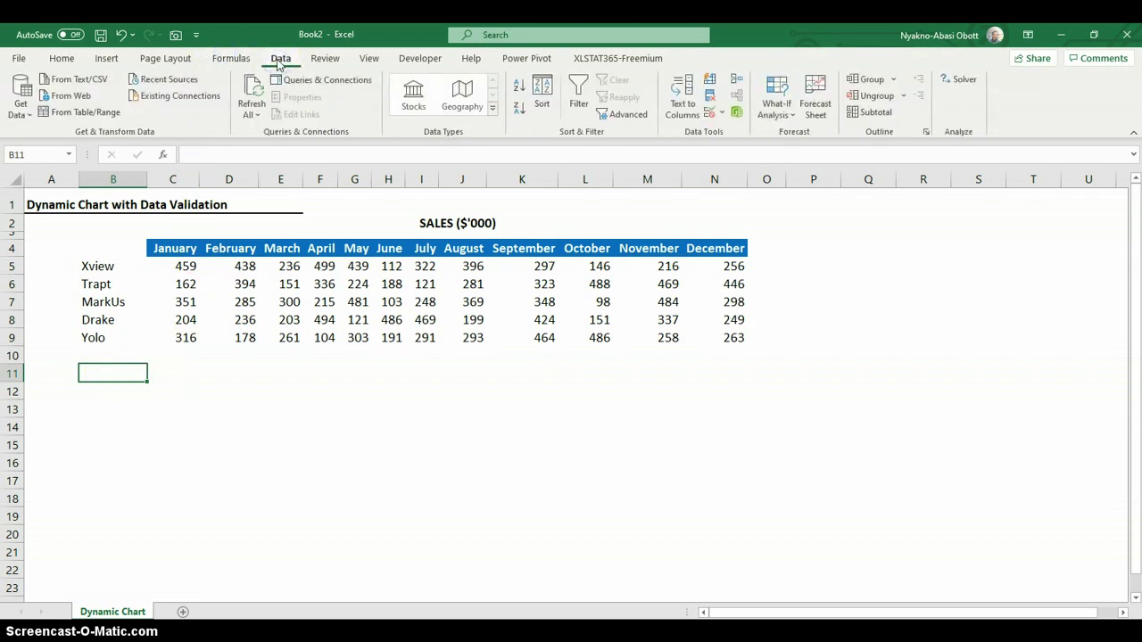
pyautogui.click(721, 115)
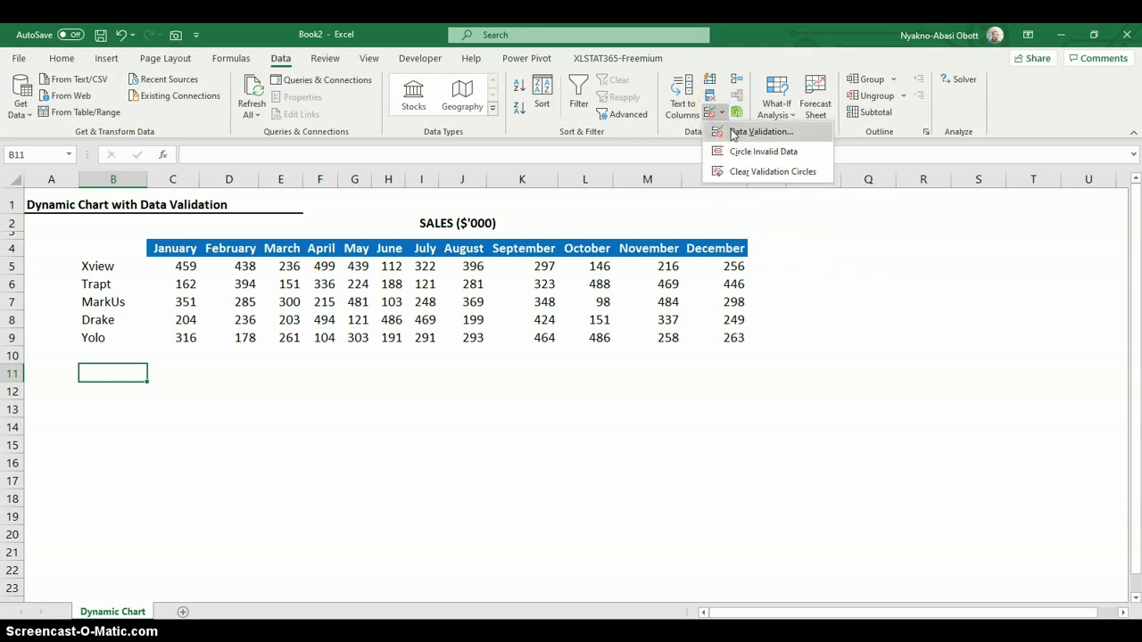
pyautogui.click(734, 132)
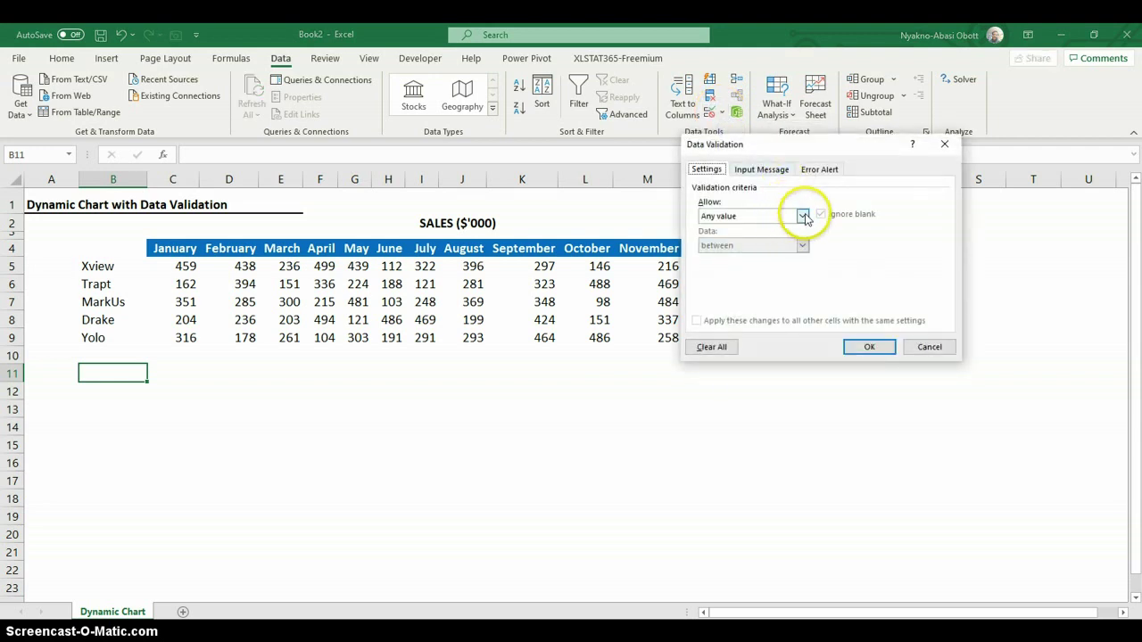
pyautogui.click(803, 216)
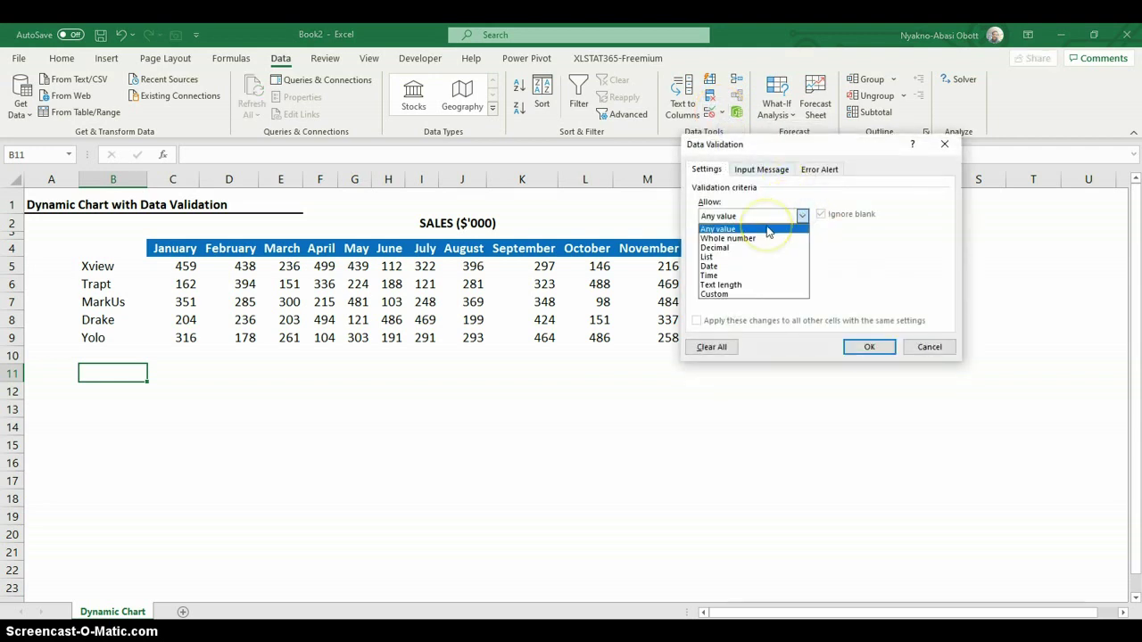
pyautogui.click(713, 259)
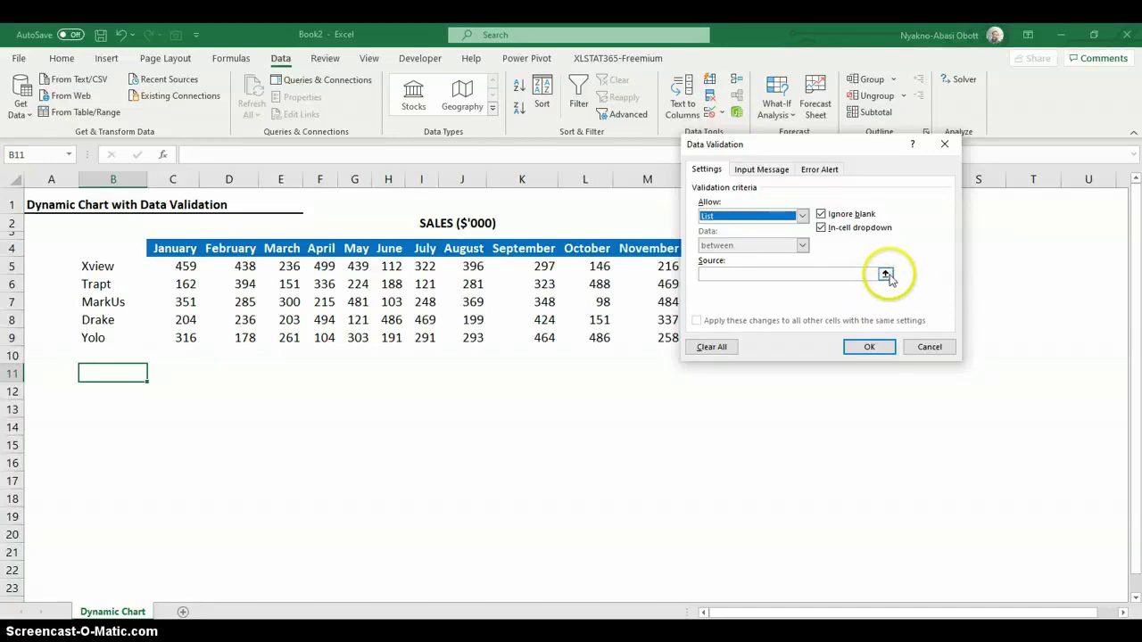
pyautogui.click(886, 273)
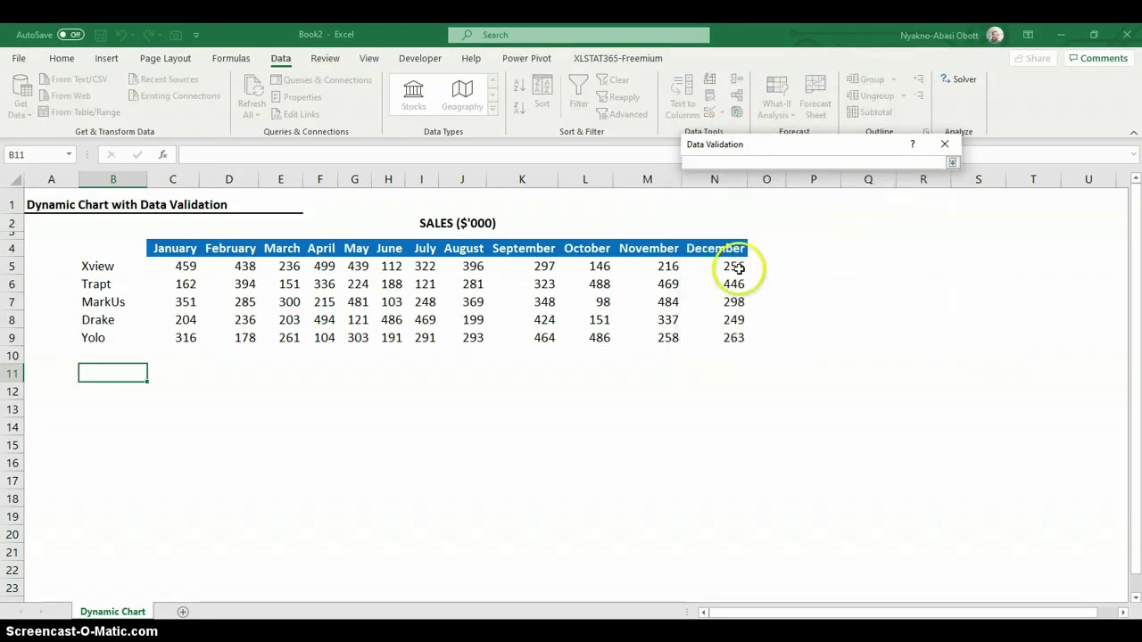
pyautogui.moveTo(173, 249); pyautogui.dragTo(717, 248)
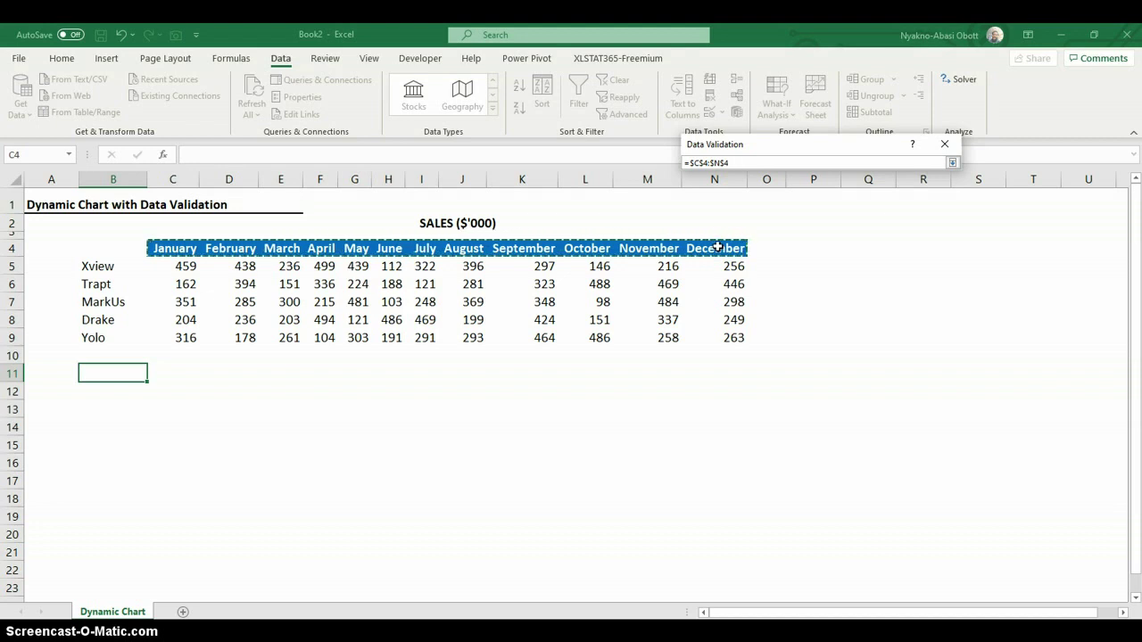
pyautogui.press('Return')
pyautogui.click(872, 348)
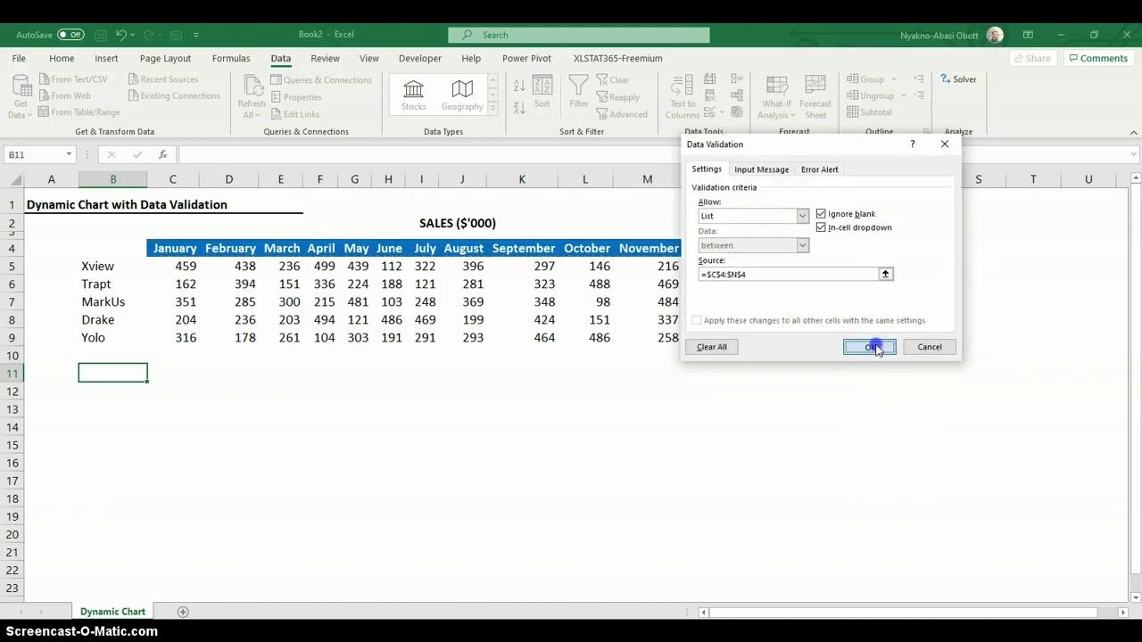
# Step: Choose January from the month list in cell B11 and look through the other available months
pyautogui.click(128, 376)
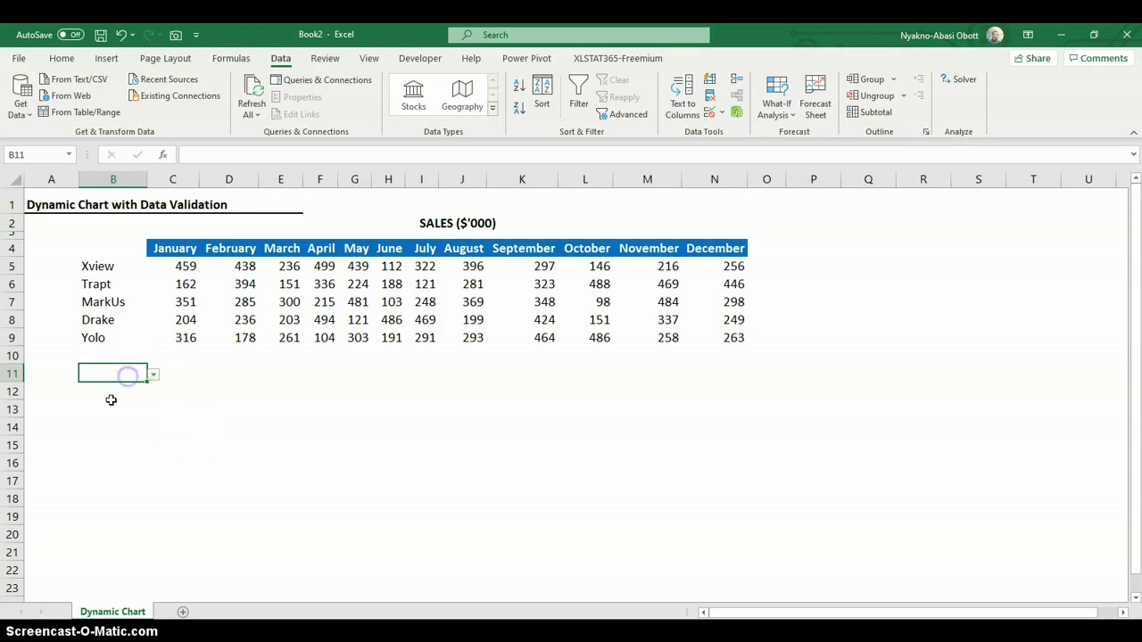
pyautogui.click(108, 406)
pyautogui.click(110, 376)
pyautogui.click(155, 375)
pyautogui.click(88, 387)
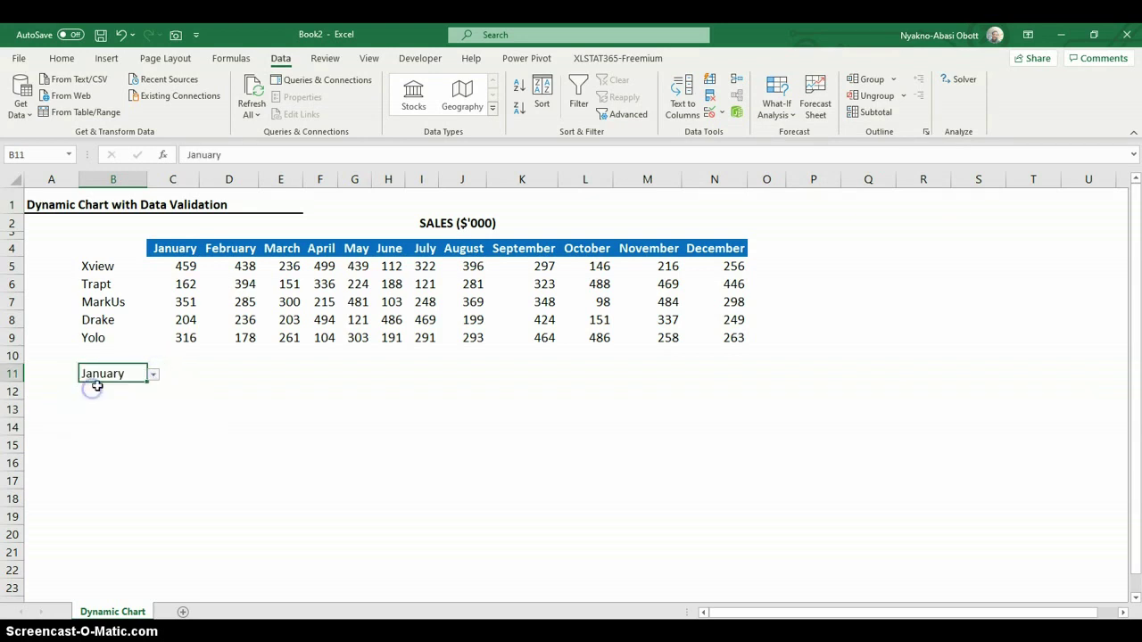
pyautogui.click(154, 375)
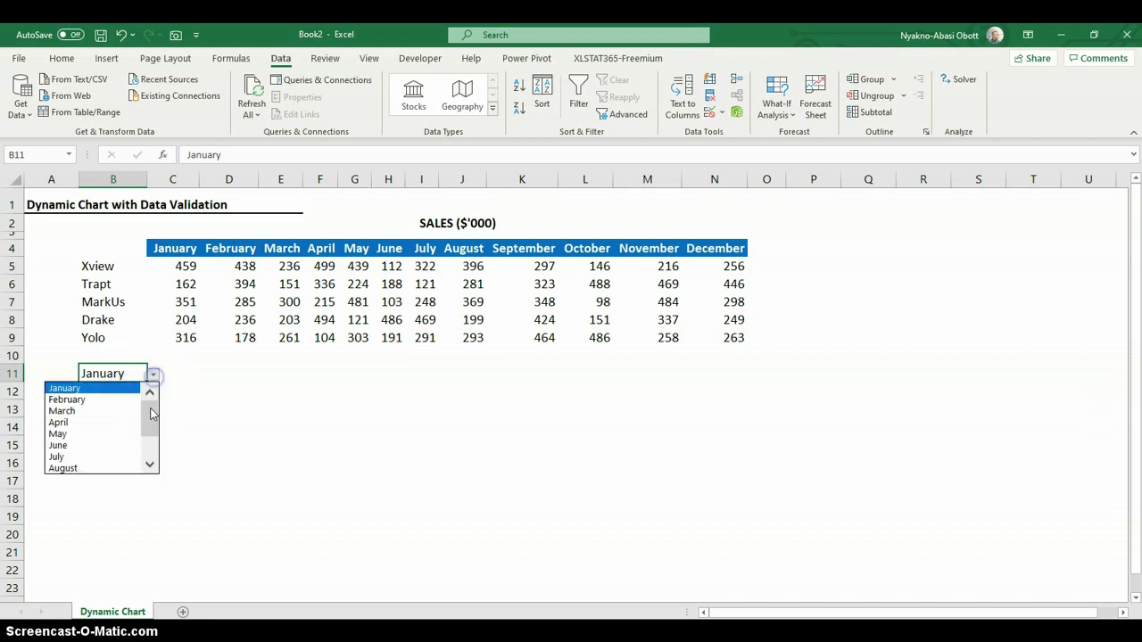
pyautogui.moveTo(152, 413)
pyautogui.mouseDown()
pyautogui.moveTo(153, 466)
pyautogui.moveTo(148, 402)
pyautogui.mouseUp()
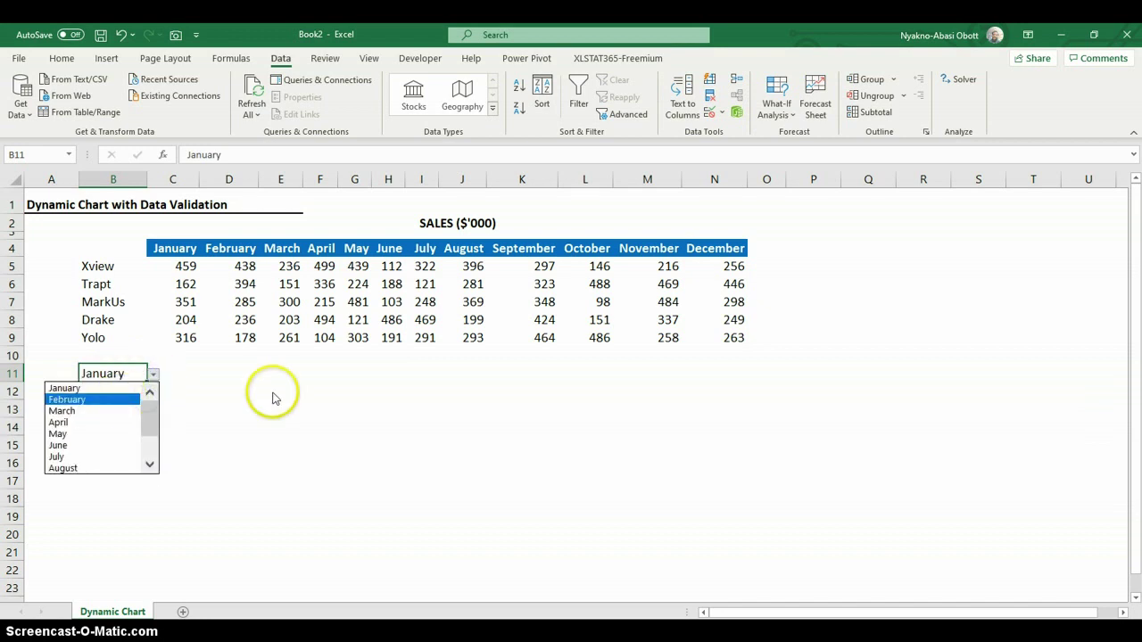
pyautogui.click(154, 375)
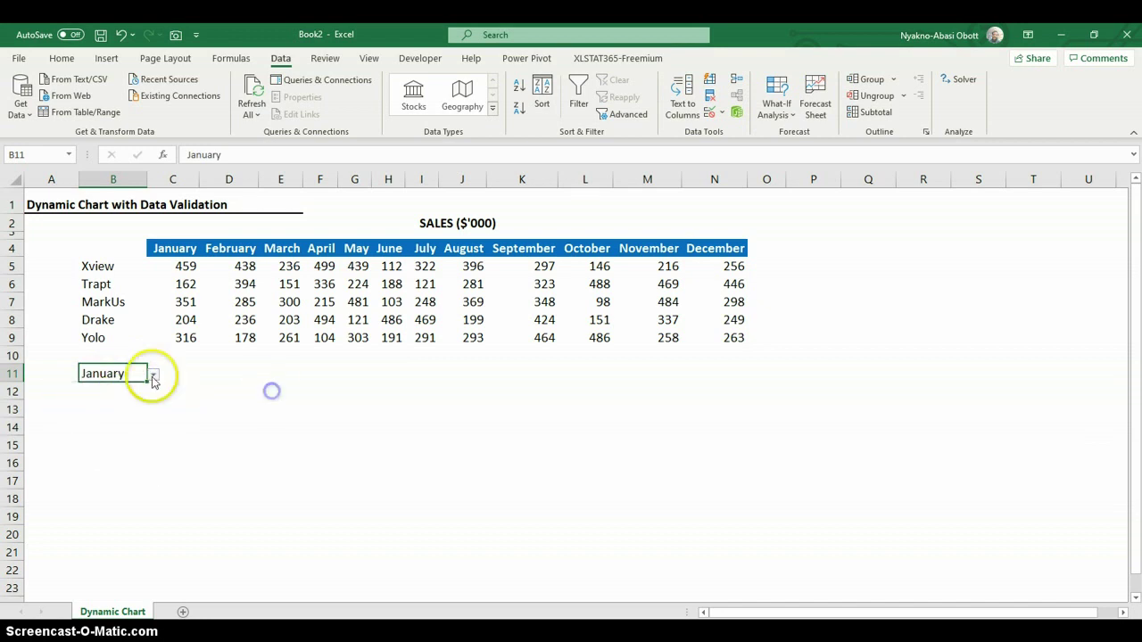
# Step: Copy the product names in B5:B9 and paste them as values starting at cell P5
pyautogui.click(107, 267)
pyautogui.moveTo(105, 307); pyautogui.dragTo(106, 334)
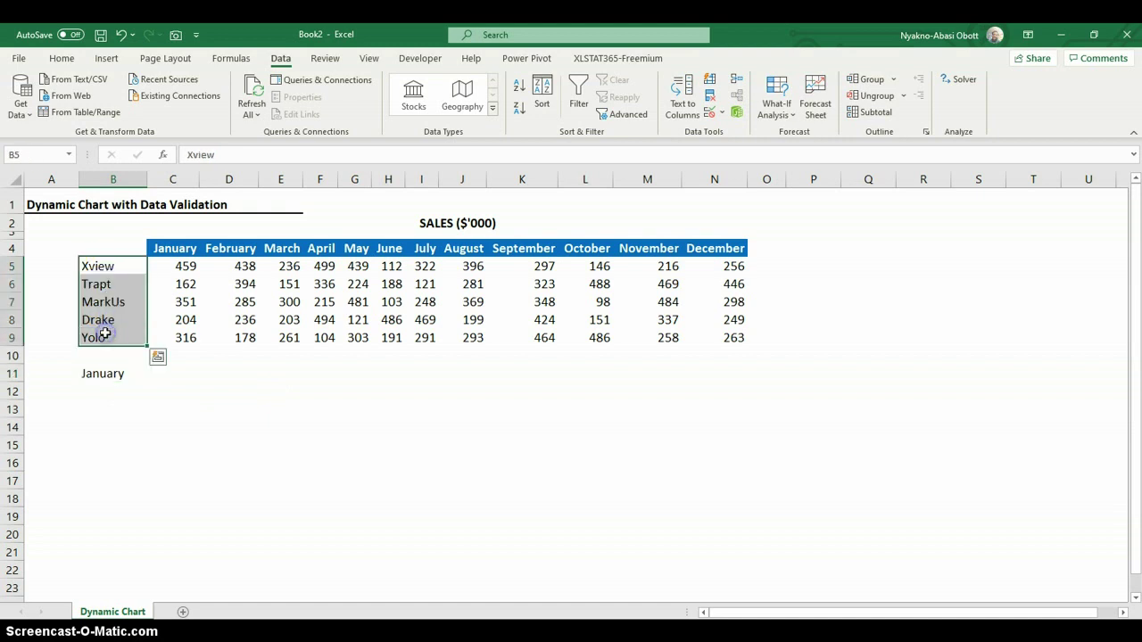
pyautogui.hotkey('ctrl', 'c')
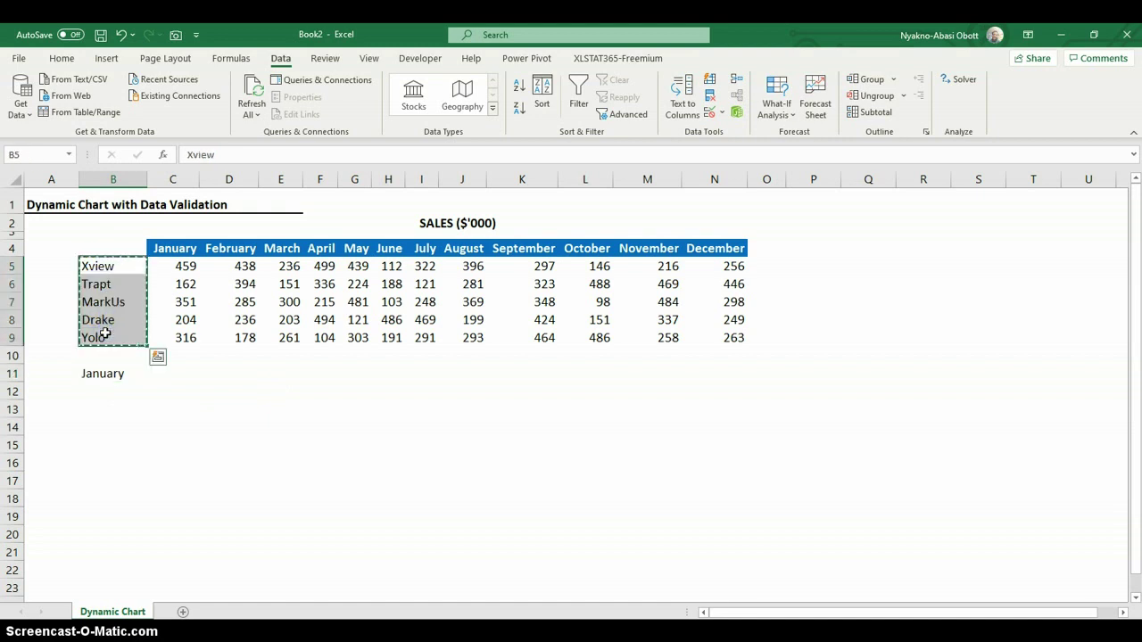
pyautogui.click(799, 266)
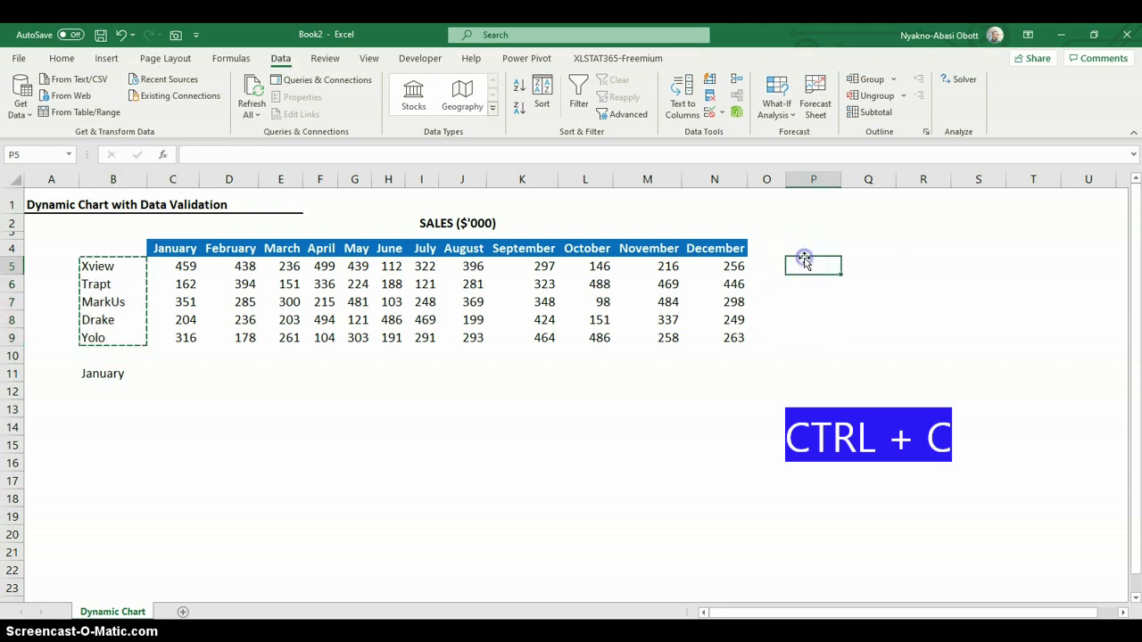
pyautogui.rightClick(803, 268)
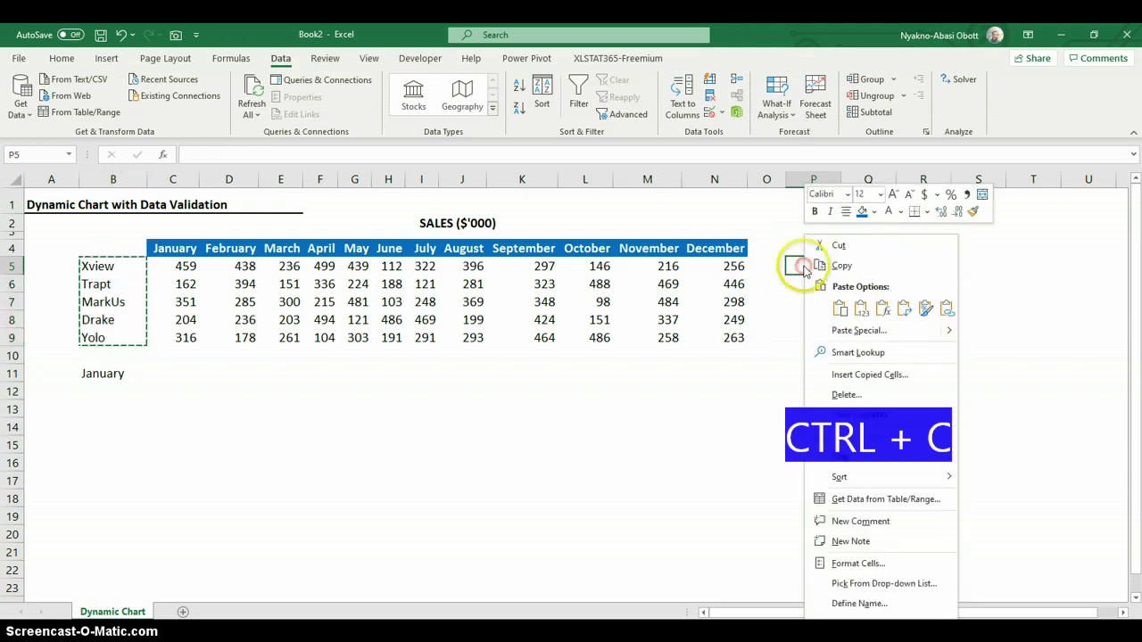
pyautogui.click(861, 308)
# Step: Autofit the widths of columns P and B to their contents and clear the copy selection
pyautogui.doubleClick(835, 175)
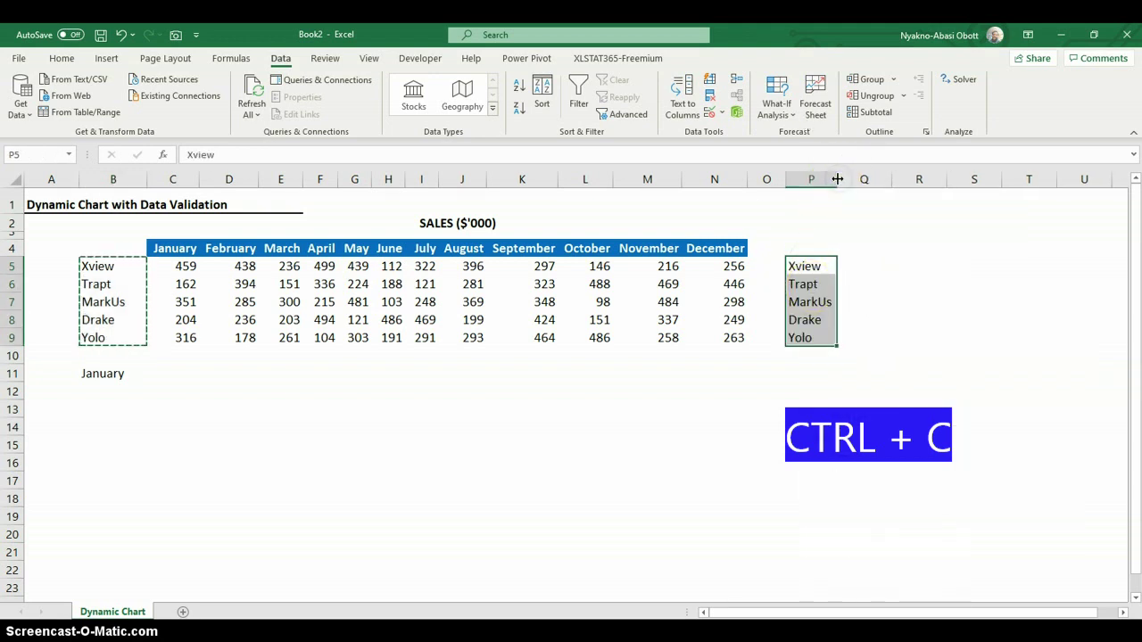
pyautogui.doubleClick(147, 179)
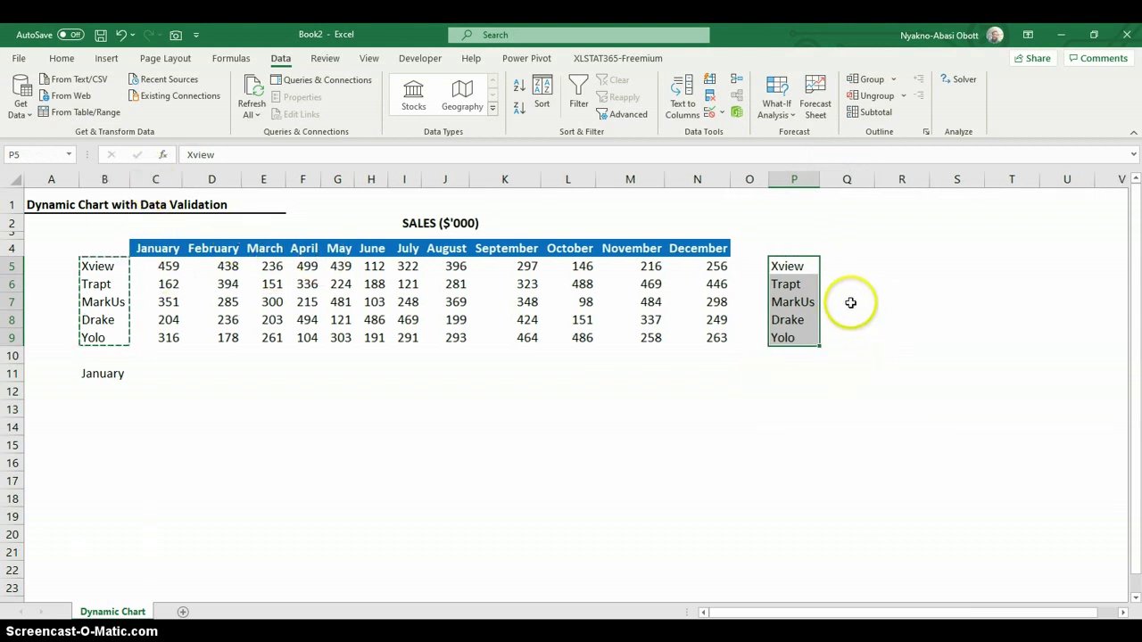
pyautogui.press('Escape')
# Step: Link cell Q4 to the month selection cell with the formula =B11
pyautogui.click(854, 247)
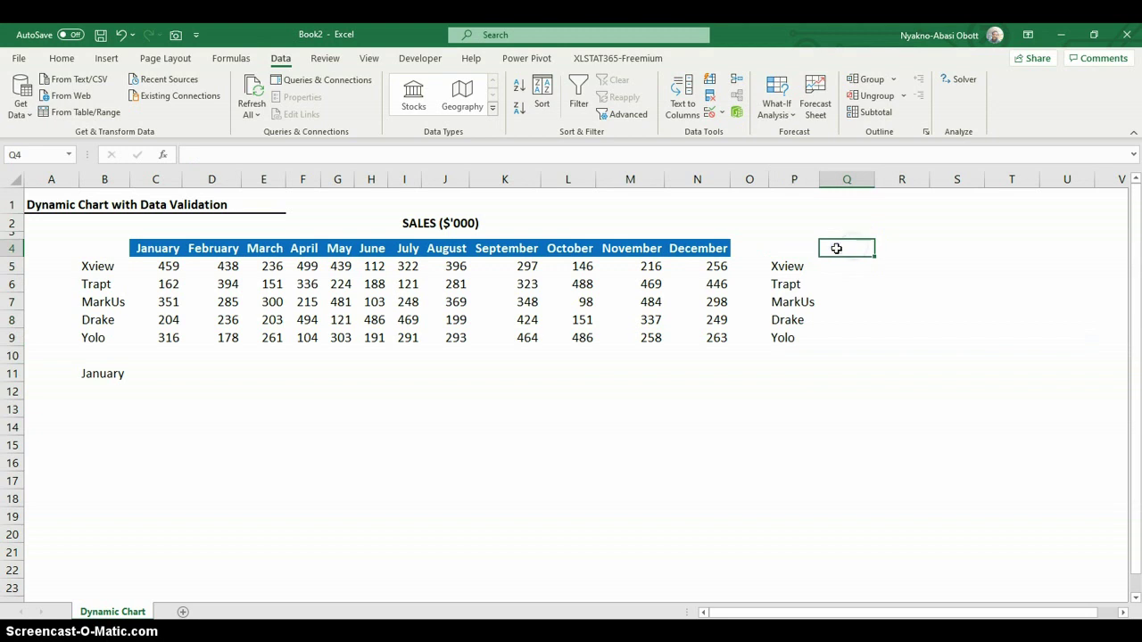
pyautogui.click(866, 249)
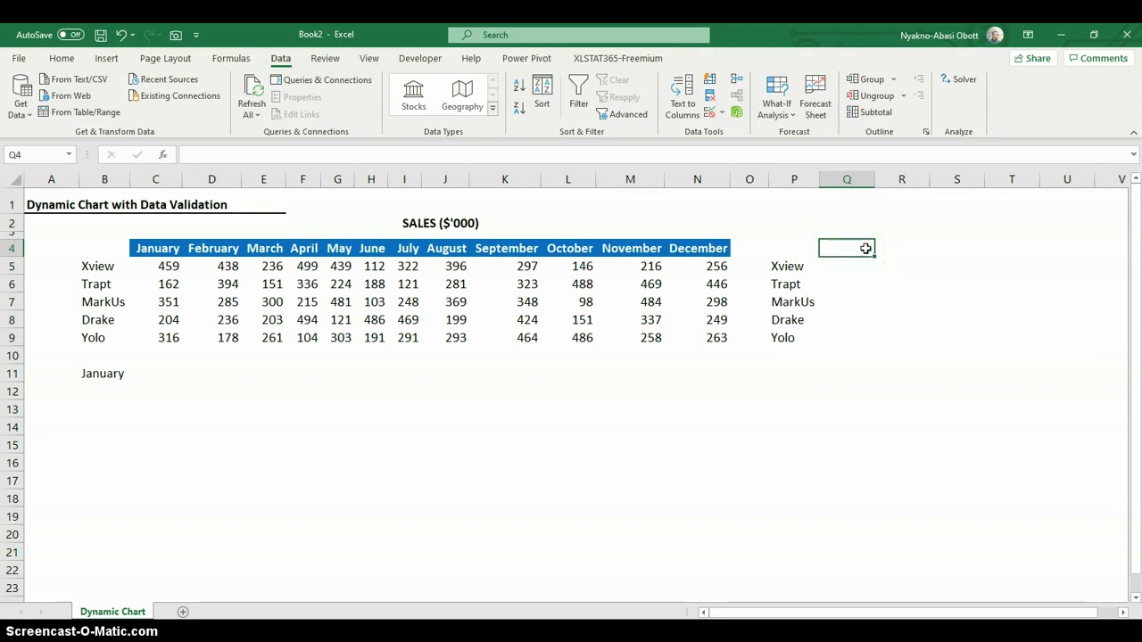
pyautogui.write('=')
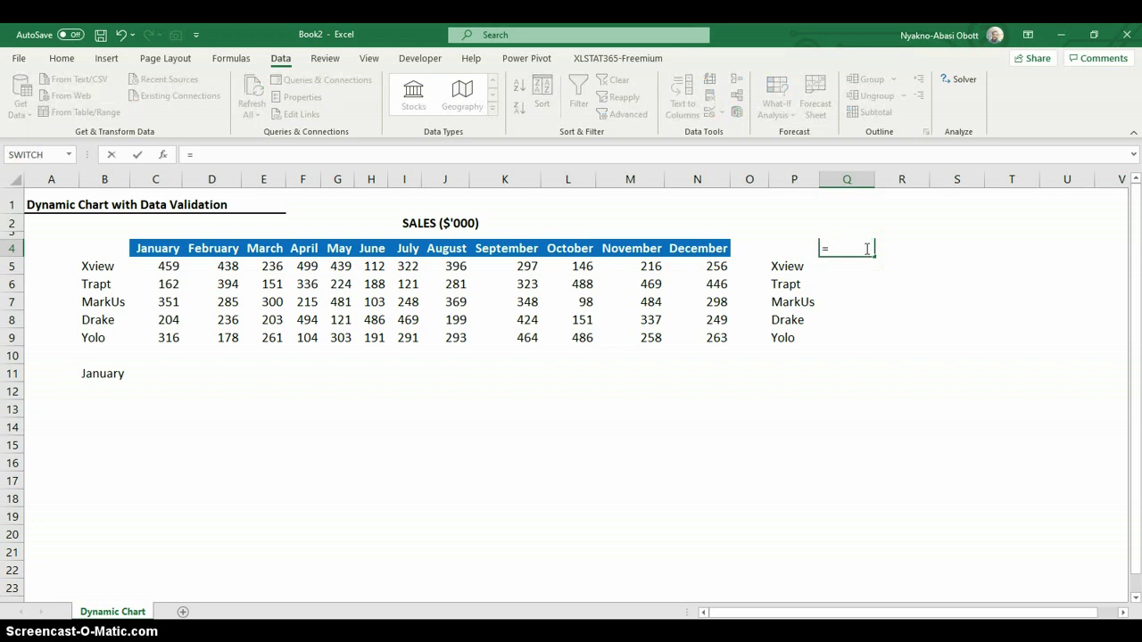
pyautogui.click(99, 375)
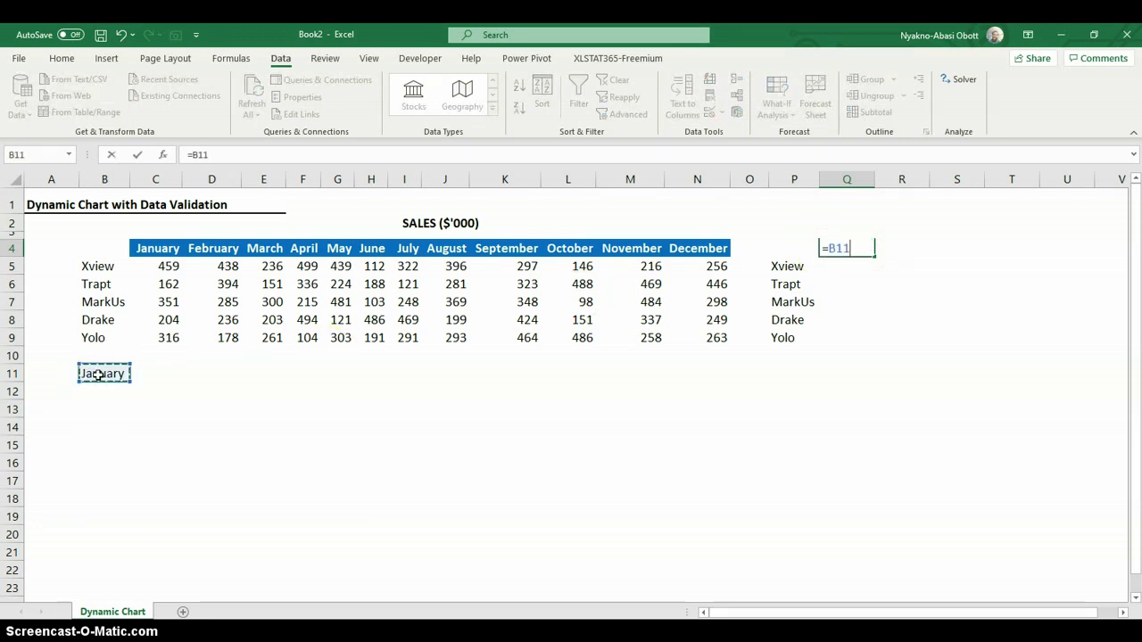
pyautogui.press('Return')
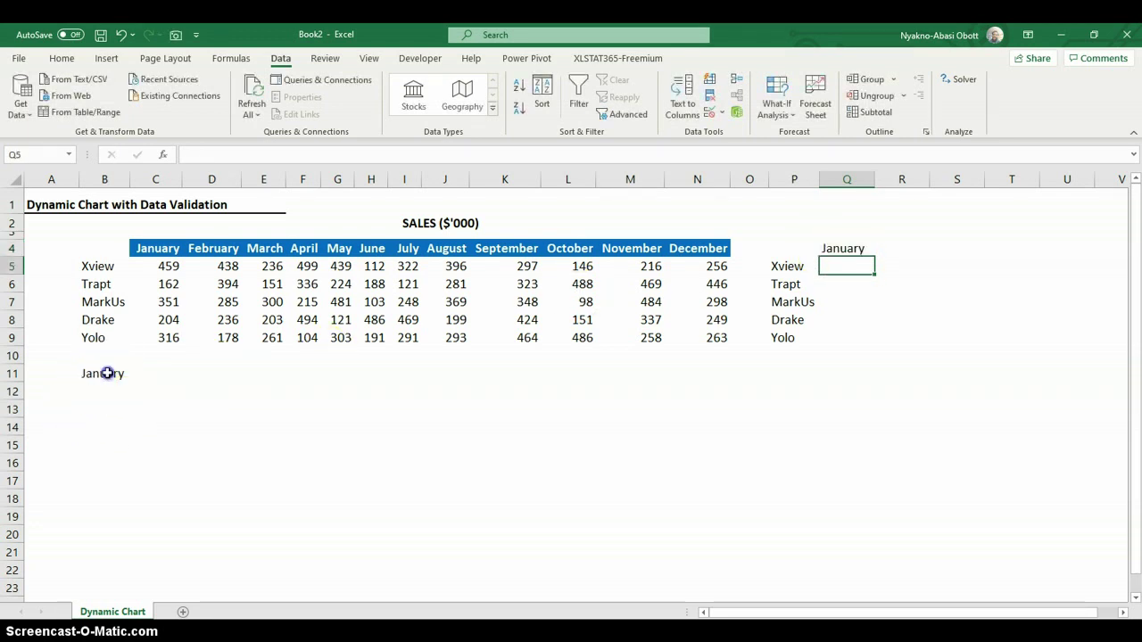
# Step: Choose February from the month list in cell B11 and widen column B slightly to fit the name
pyautogui.click(105, 373)
pyautogui.click(137, 374)
pyautogui.click(104, 398)
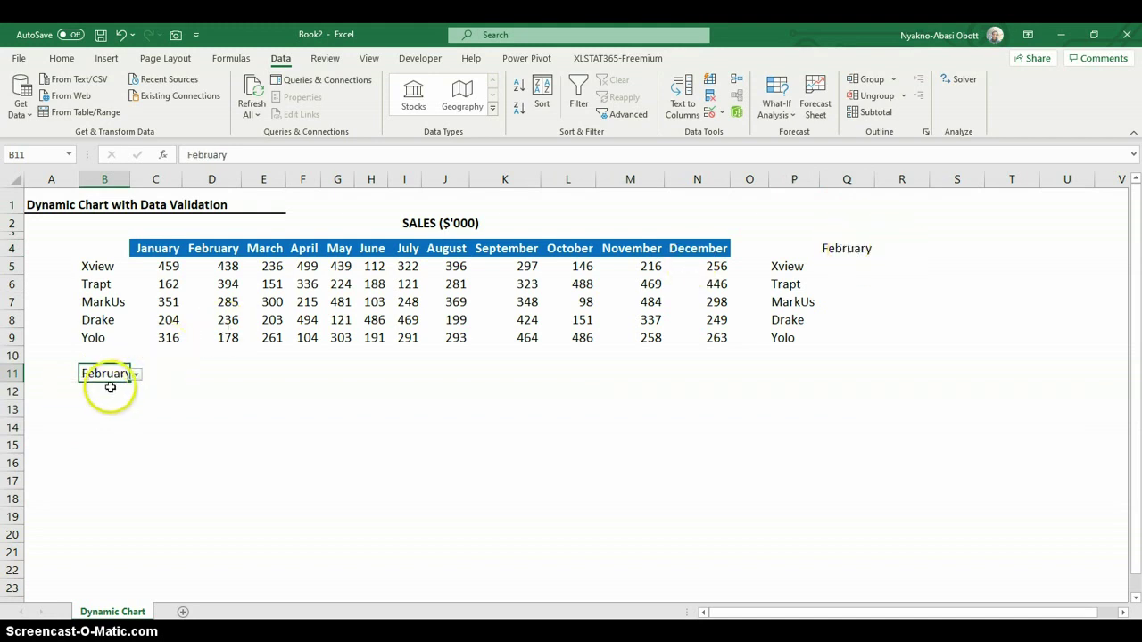
pyautogui.click(116, 391)
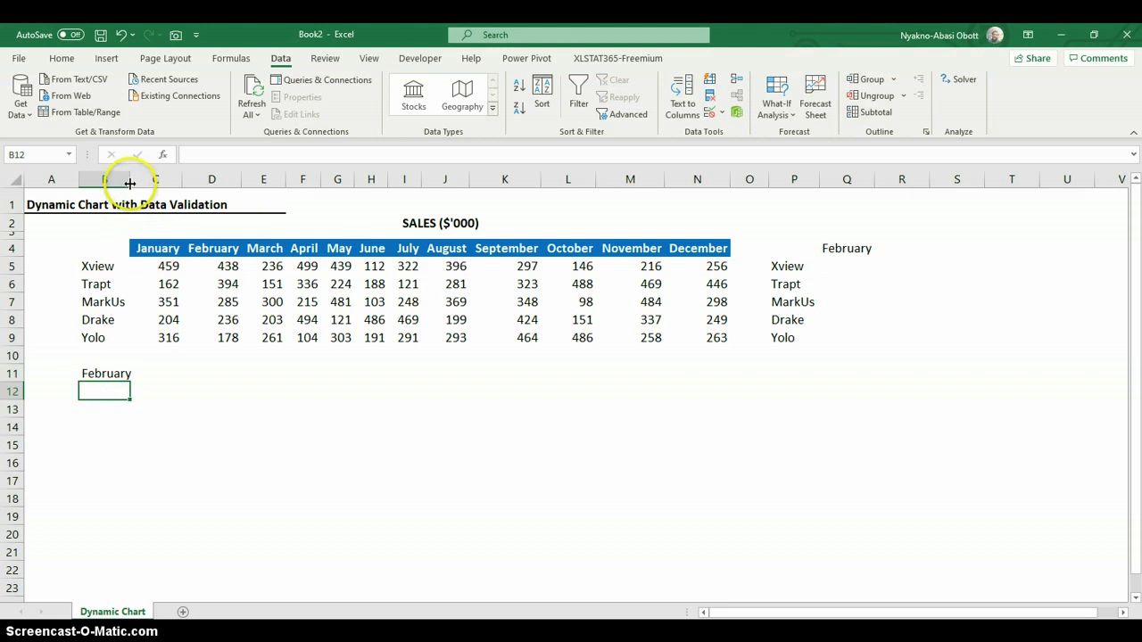
pyautogui.moveTo(131, 183); pyautogui.dragTo(134, 183)
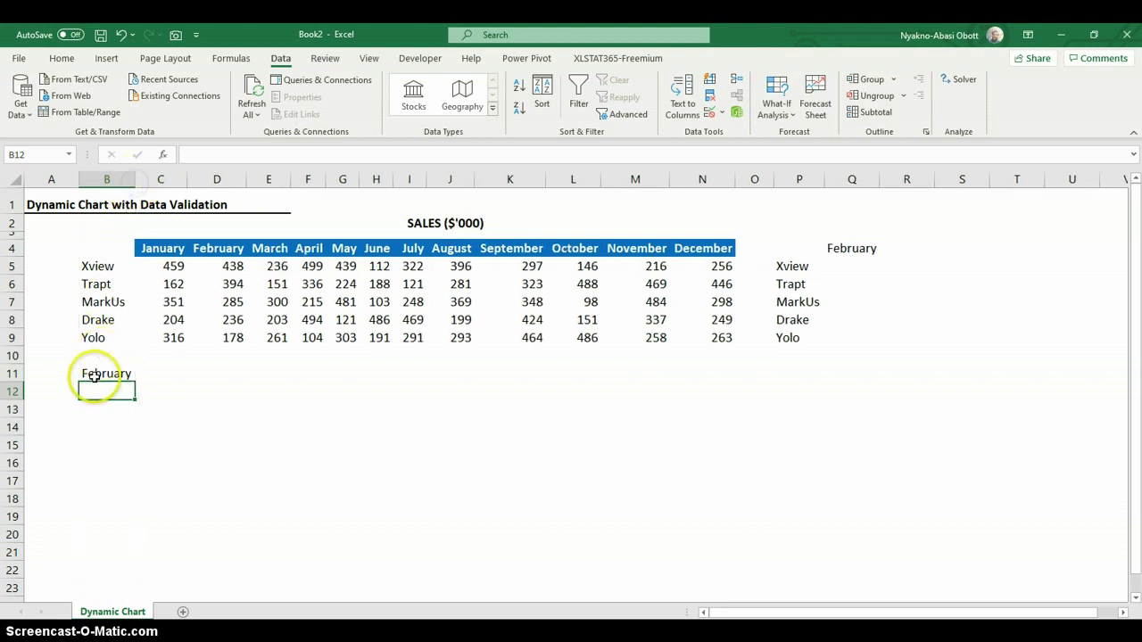
pyautogui.click(95, 375)
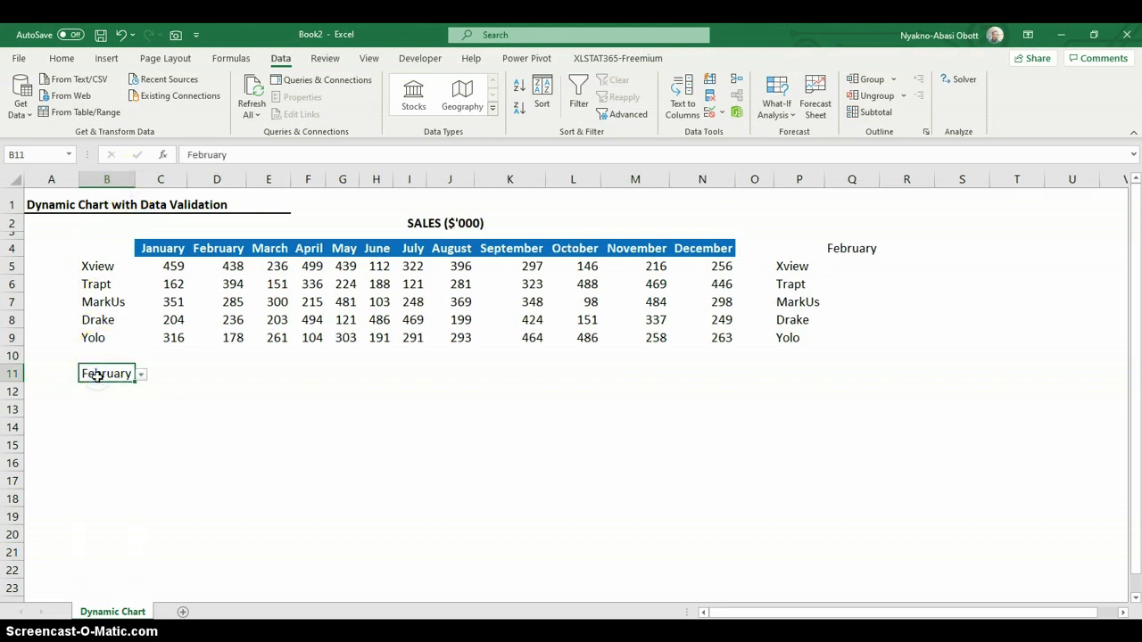
# Step: Copy the January header's formatting onto cells B11 and Q4 with Format Painter
pyautogui.click(169, 250)
pyautogui.click(58, 56)
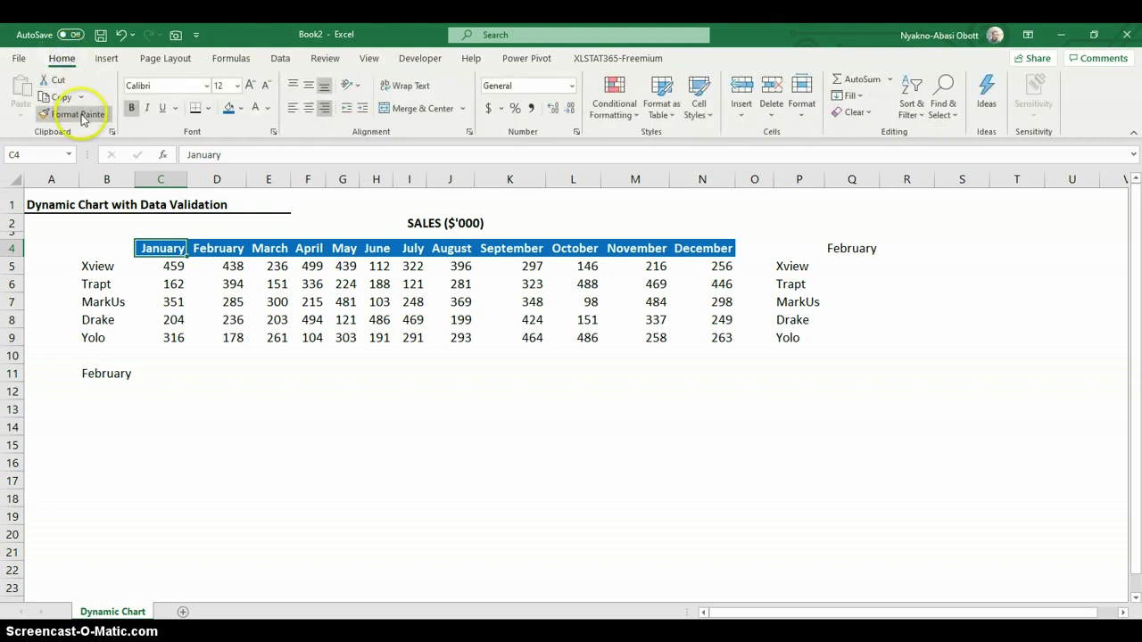
pyautogui.click(76, 113)
pyautogui.click(106, 375)
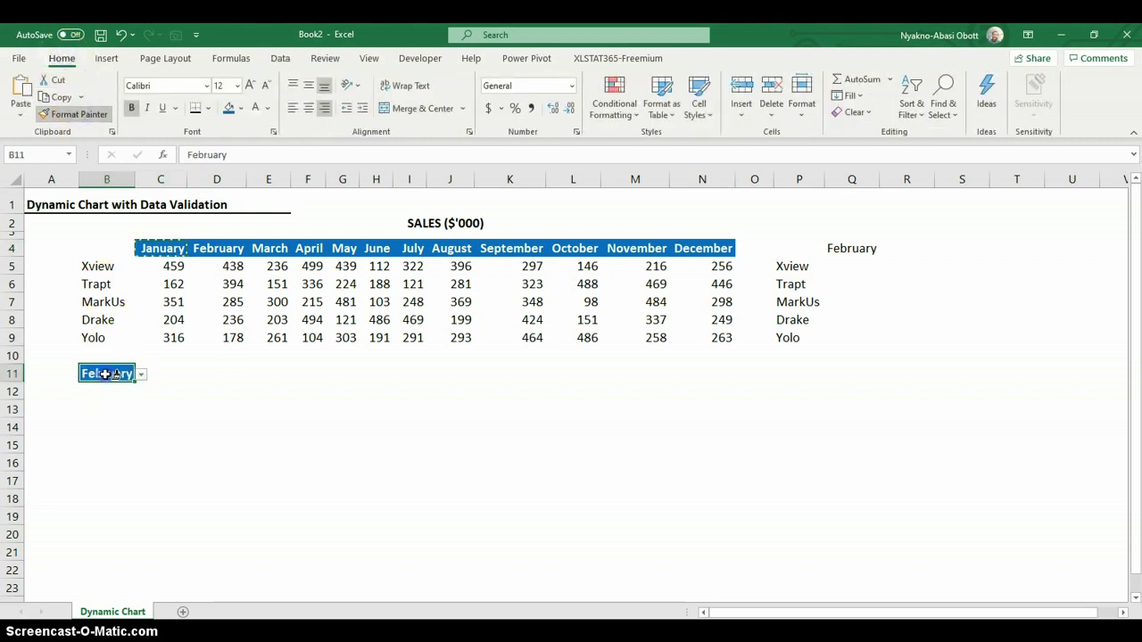
pyautogui.click(848, 248)
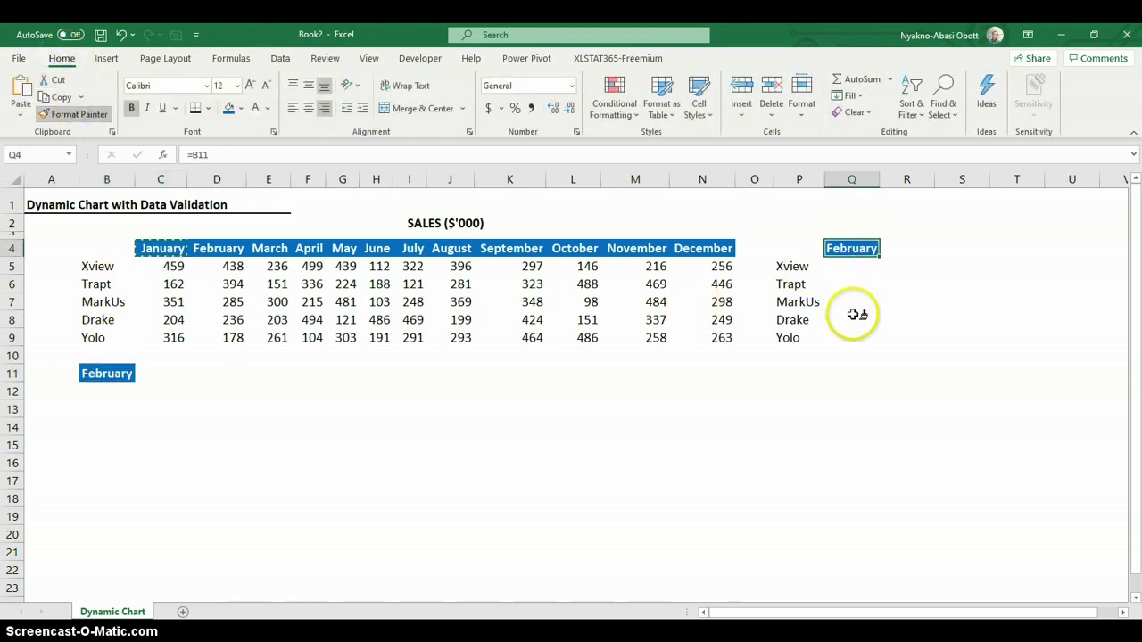
# Step: Center the month name in cell B11 and widen column B slightly
pyautogui.press('Escape')
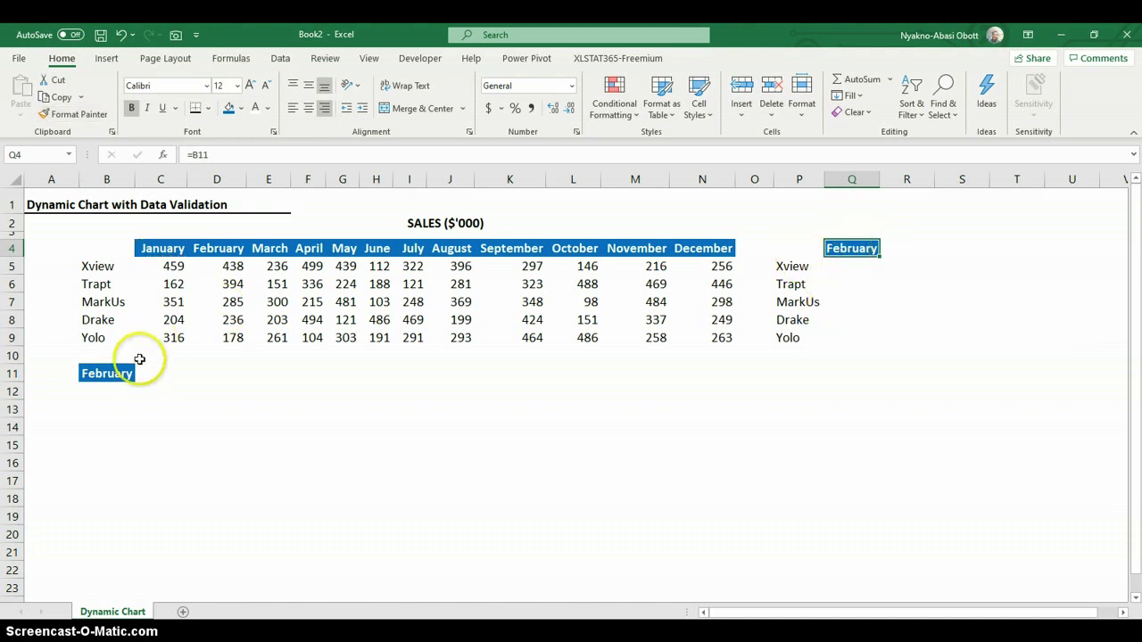
pyautogui.click(107, 373)
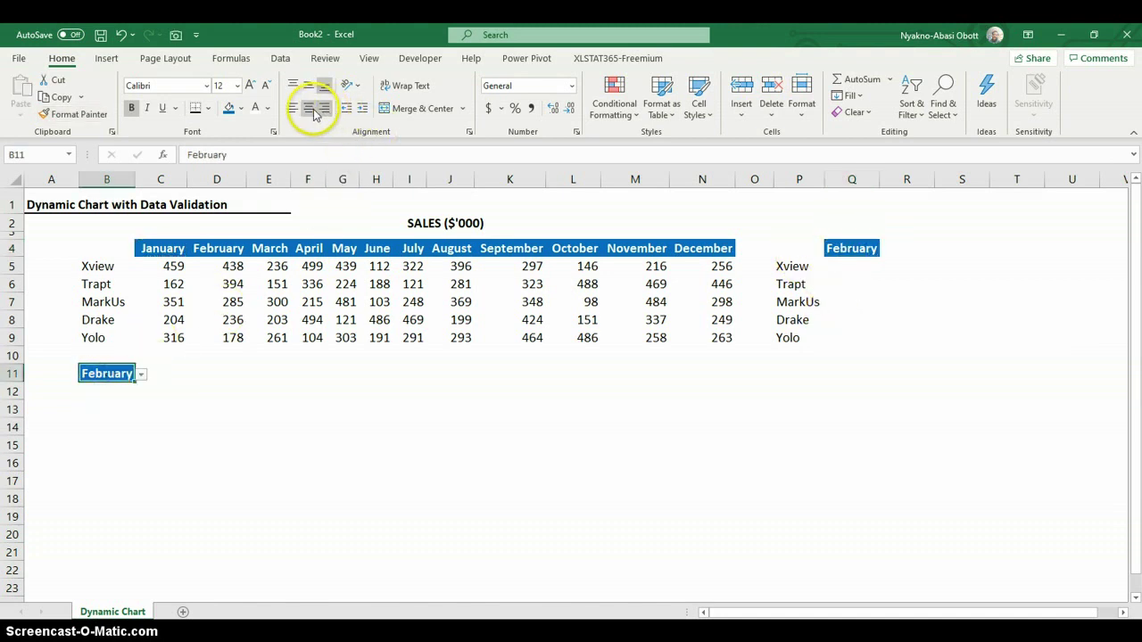
pyautogui.click(141, 397)
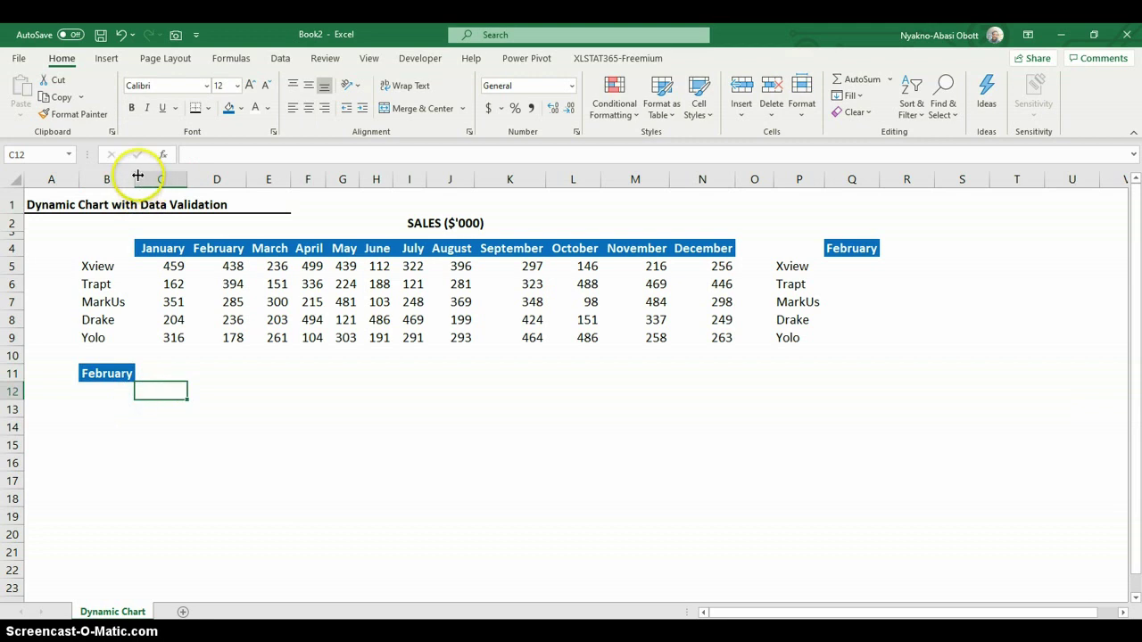
pyautogui.moveTo(139, 177)
pyautogui.mouseDown()
pyautogui.moveTo(80, 178)
pyautogui.moveTo(140, 177)
pyautogui.mouseUp()
pyautogui.click(121, 375)
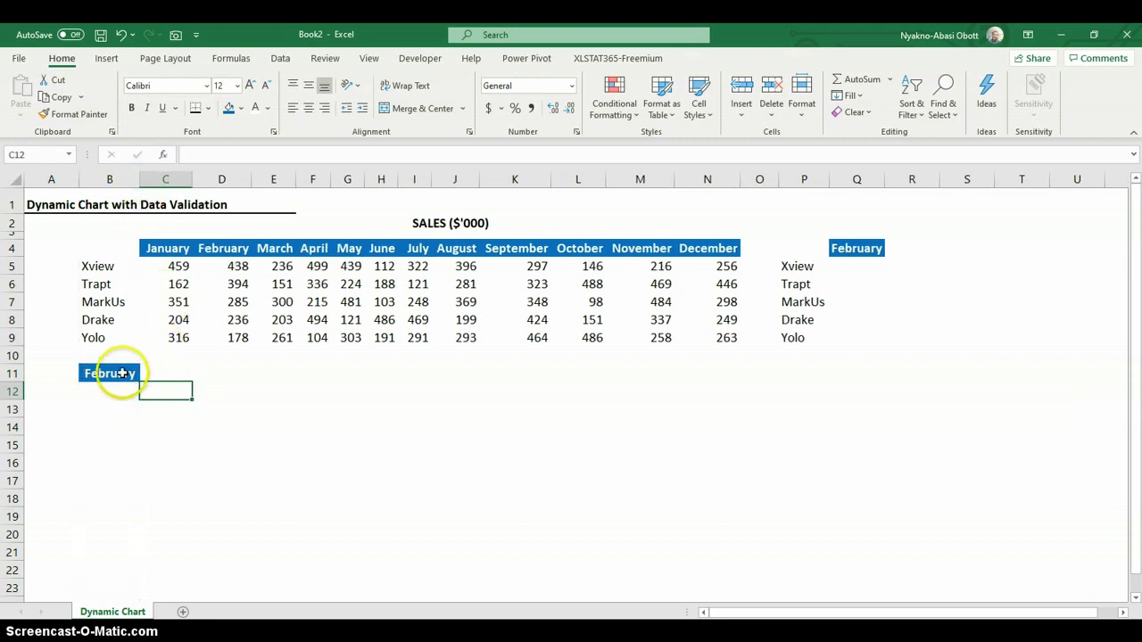
# Step: Start a VLOOKUP formula across cells Q5:Q9 with P5, the first product name, as the lookup value
pyautogui.click(854, 266)
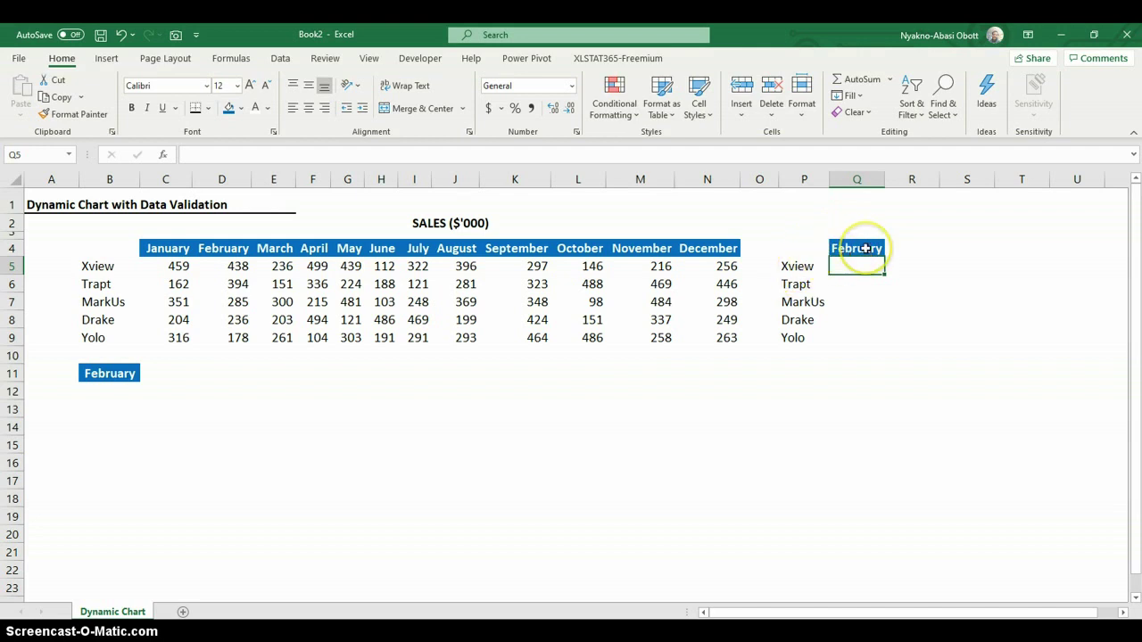
pyautogui.moveTo(797, 265)
pyautogui.mouseDown()
pyautogui.moveTo(795, 336)
pyautogui.moveTo(798, 284)
pyautogui.mouseUp()
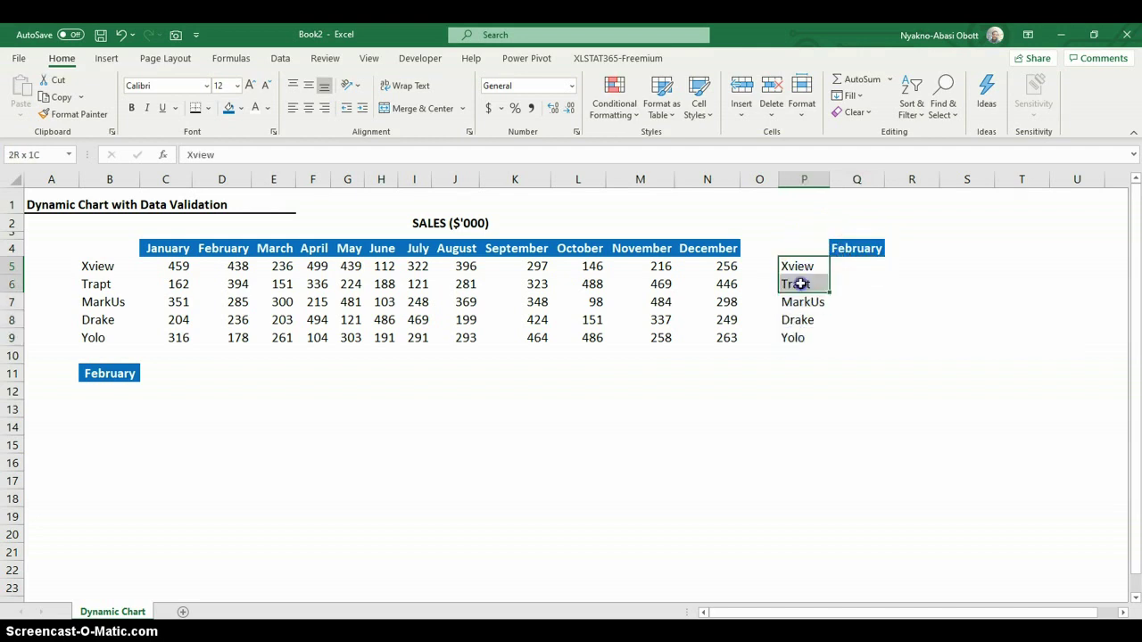
pyautogui.click(852, 268)
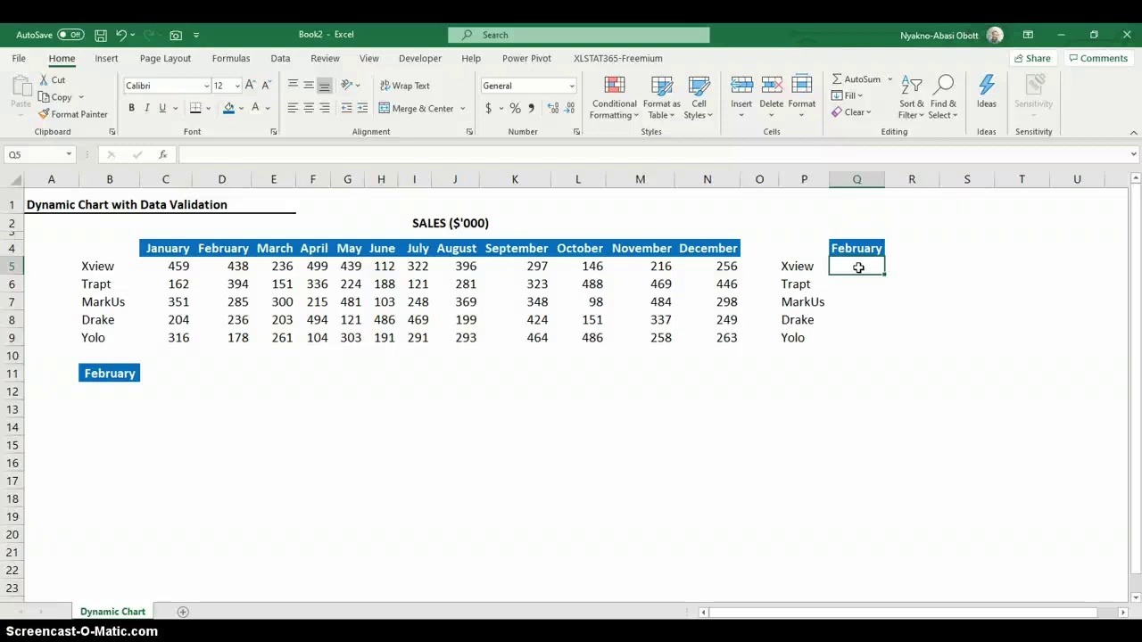
pyautogui.moveTo(858, 266); pyautogui.dragTo(856, 336)
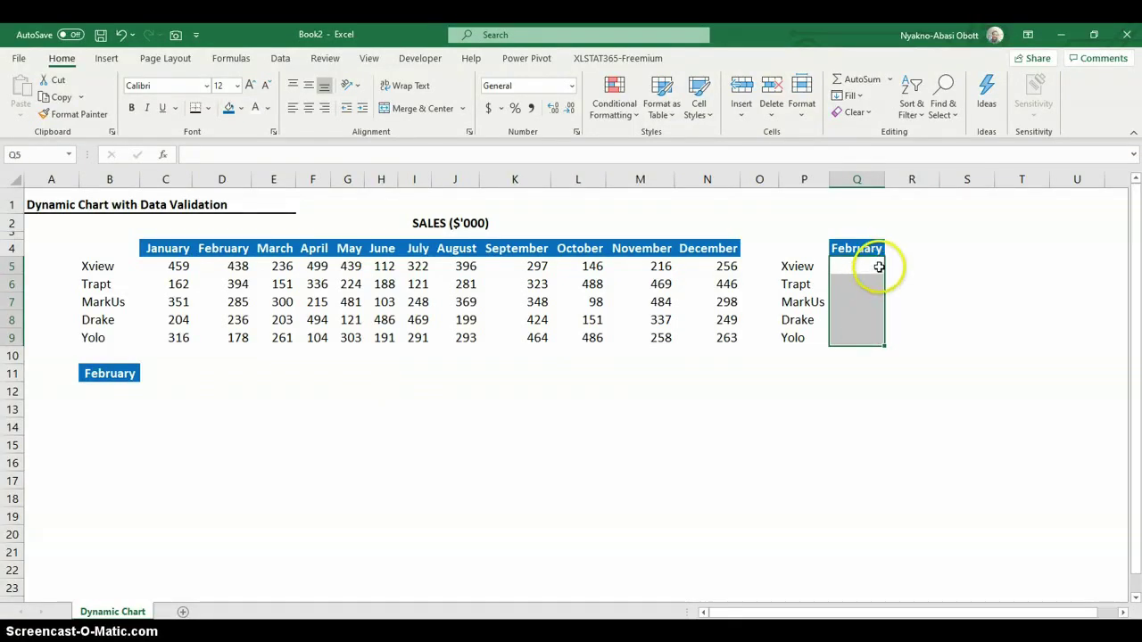
pyautogui.write('=vlo')
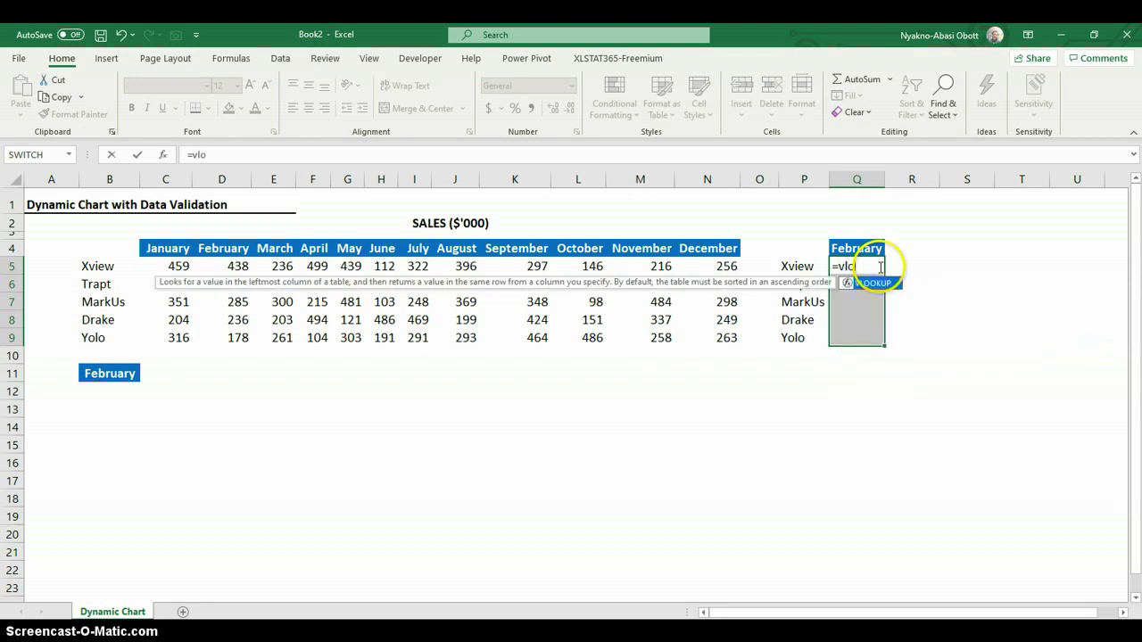
pyautogui.write('o')
pyautogui.press('Tab')
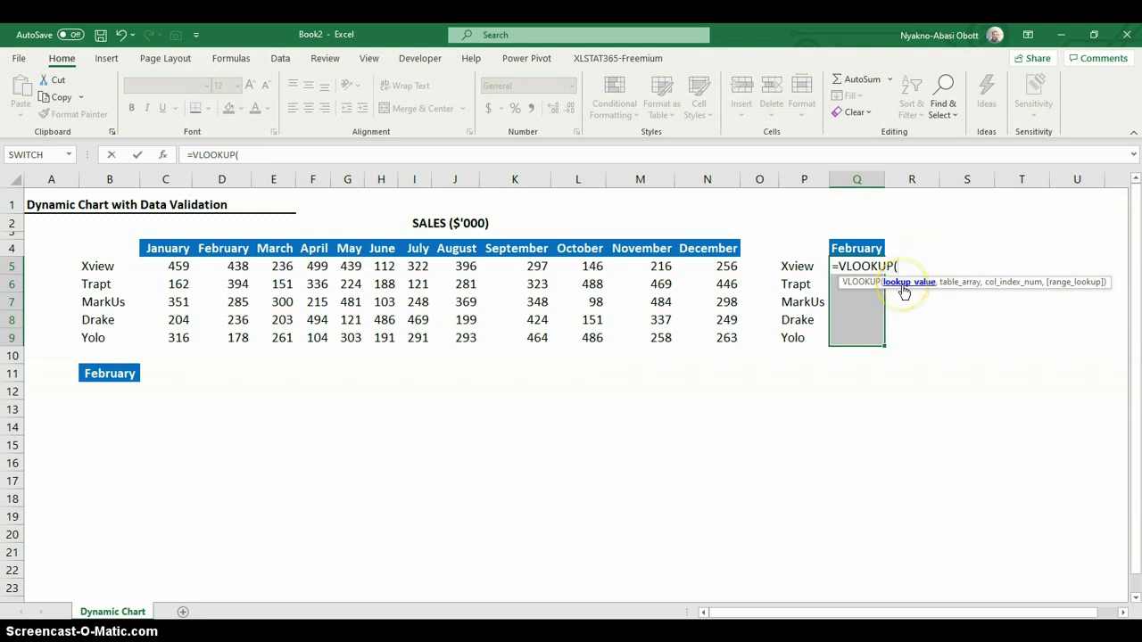
pyautogui.click(797, 266)
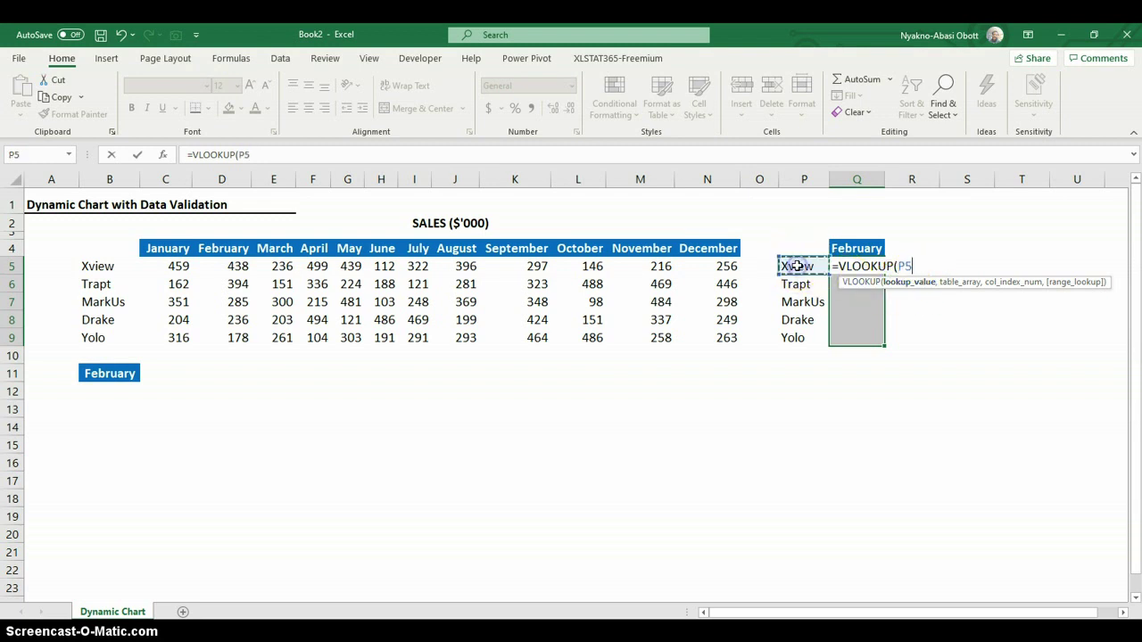
pyautogui.write(',')
# Step: Set the VLOOKUP table array to the whole sales table as the absolute range $B$4:$N$9
pyautogui.click(964, 283)
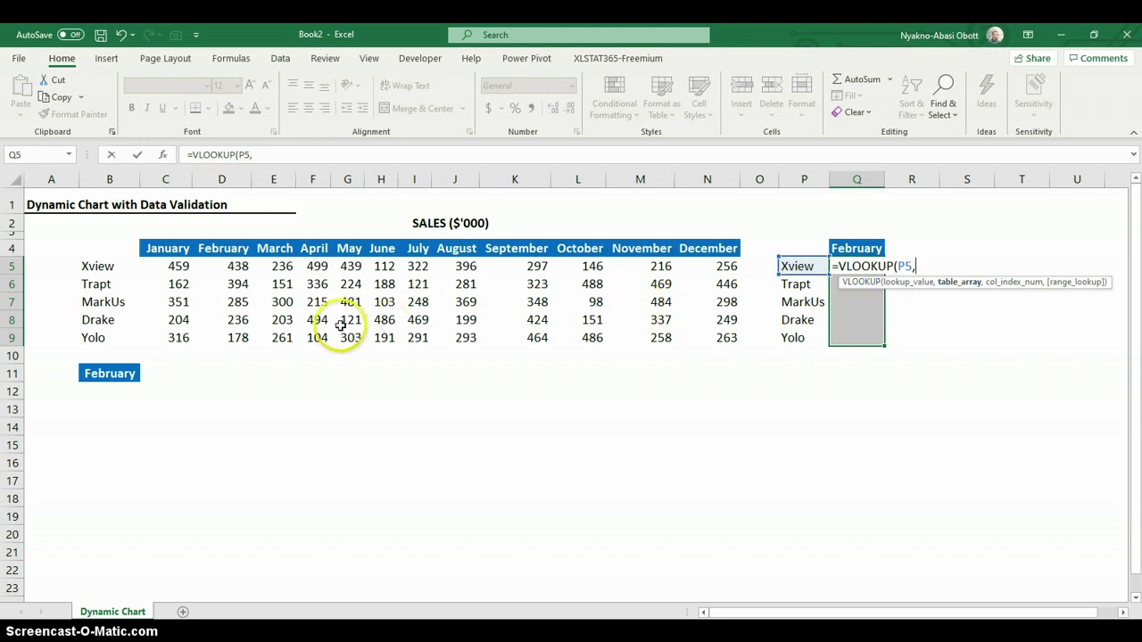
pyautogui.moveTo(107, 247); pyautogui.dragTo(714, 330)
pyautogui.press('F4')
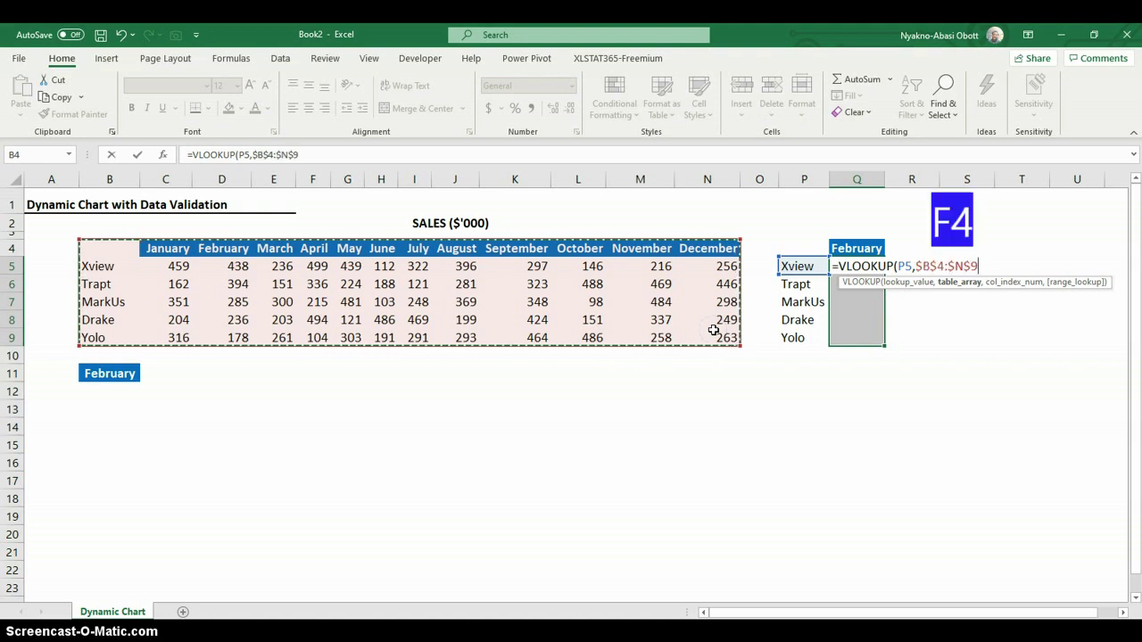
pyautogui.write(',')
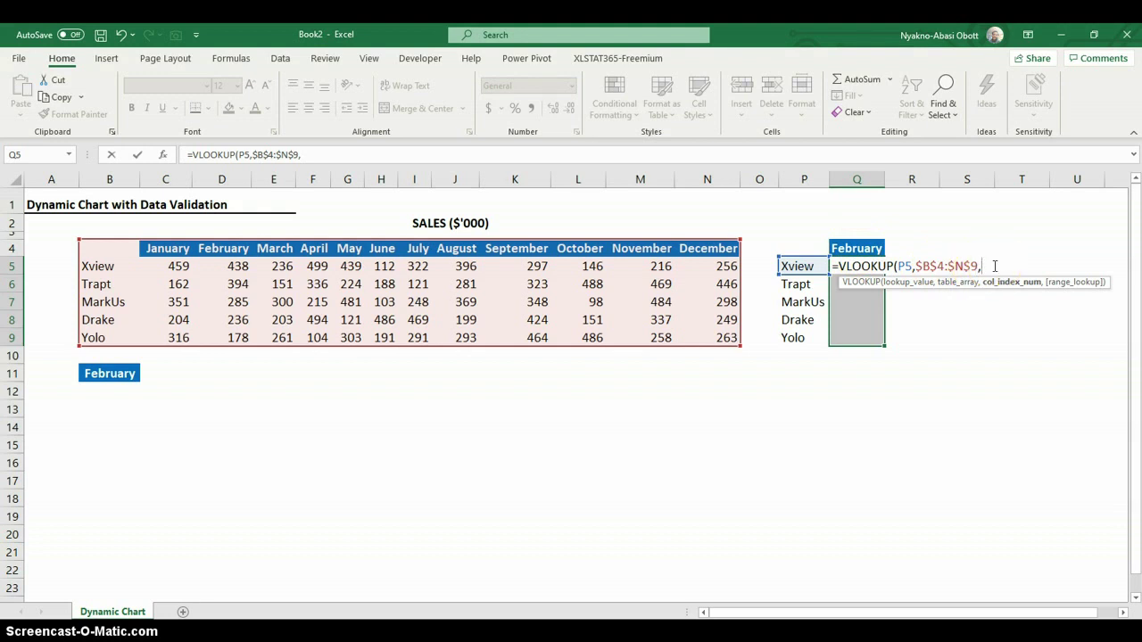
# Step: Supply the VLOOKUP column index with MATCH($Q$4,$B$4:$N$4,0), an exact match of the chosen month in the header row
pyautogui.write('match')
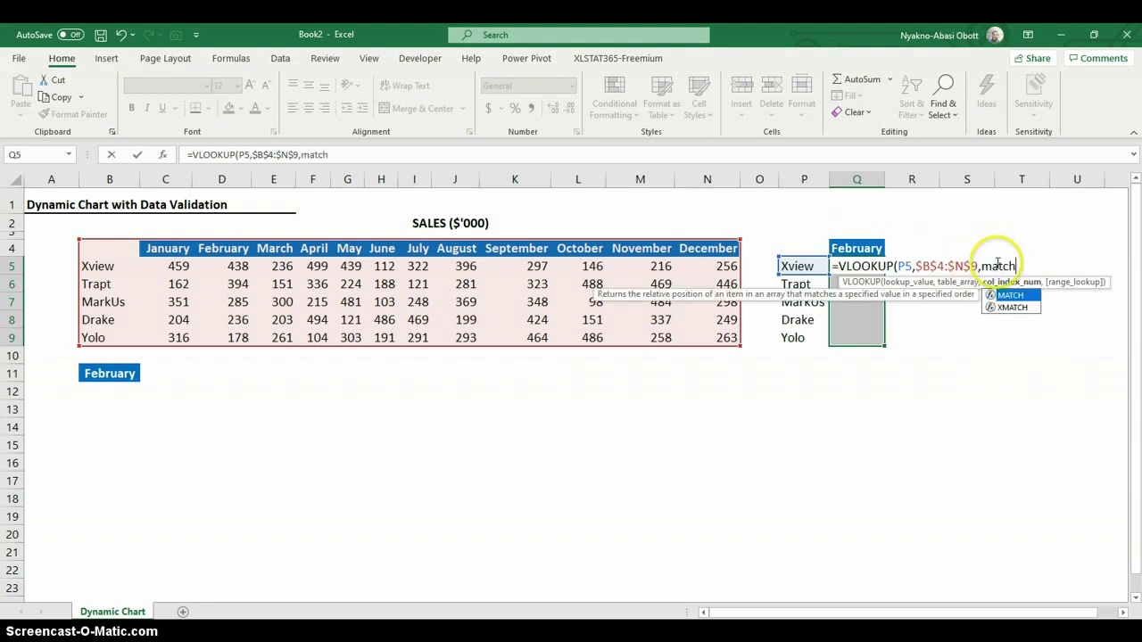
pyautogui.press('Tab')
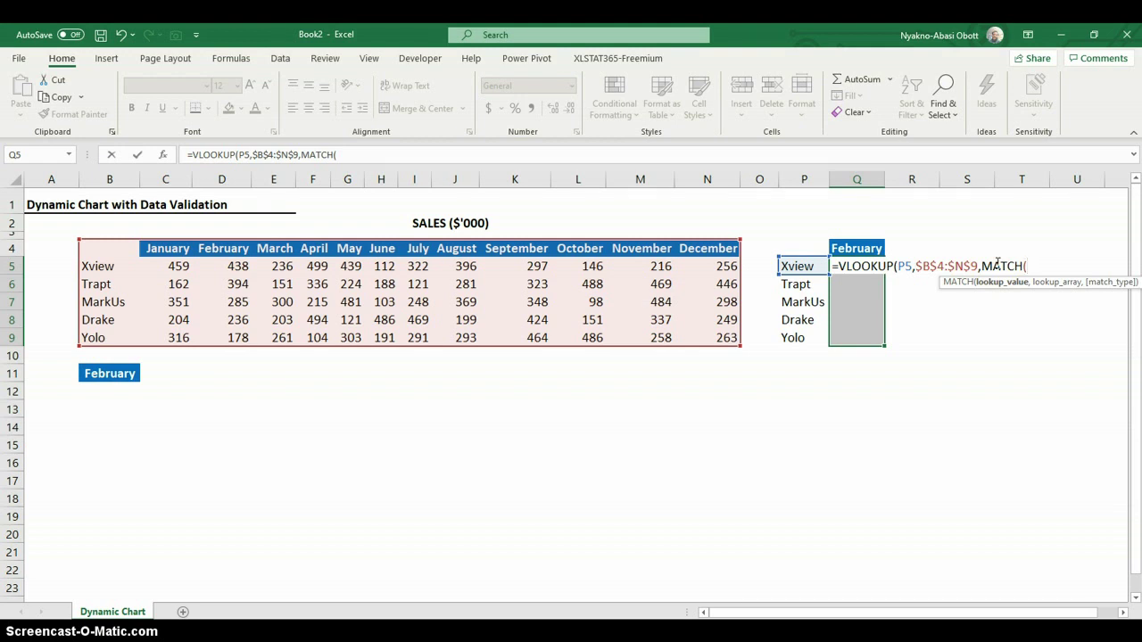
pyautogui.click(856, 249)
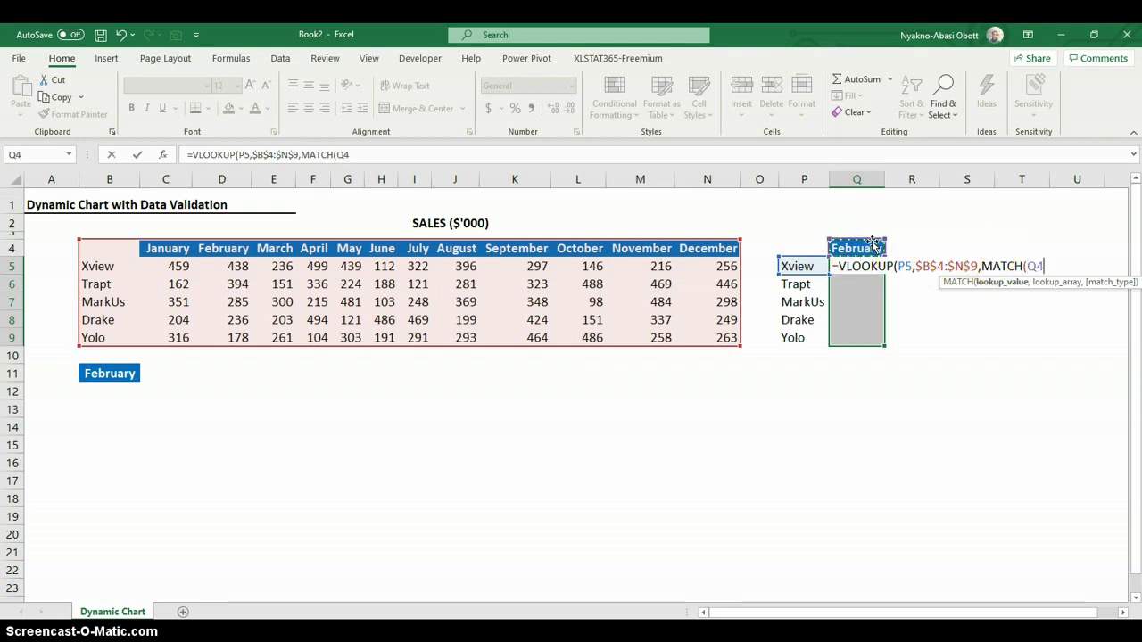
pyautogui.press('F4')
pyautogui.write(',')
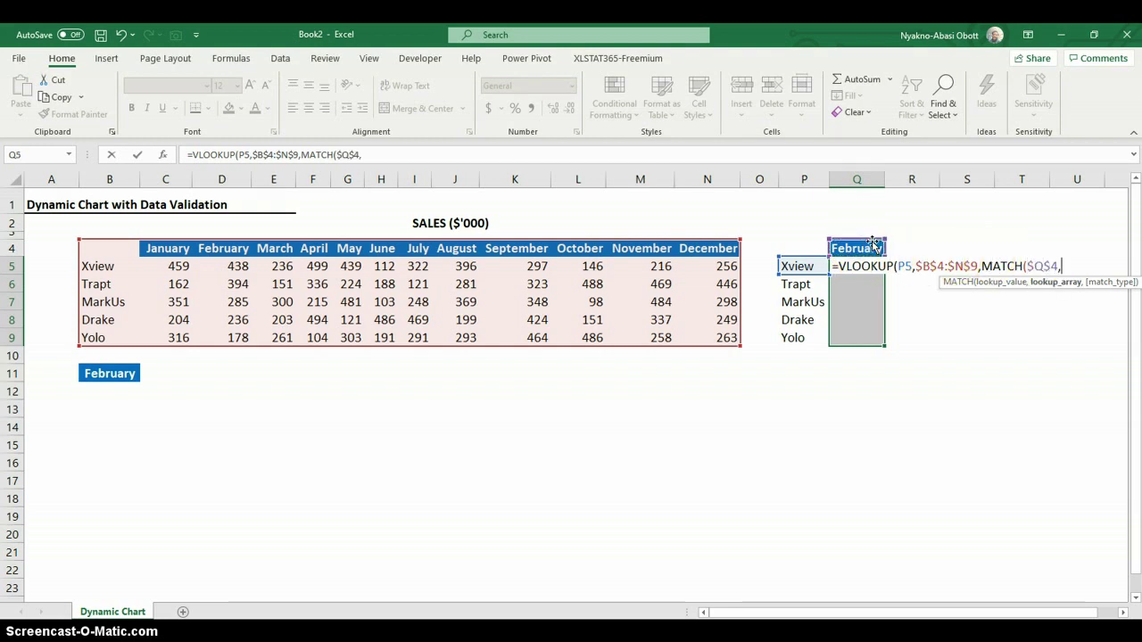
pyautogui.moveTo(107, 250); pyautogui.dragTo(725, 252)
pyautogui.press('F4')
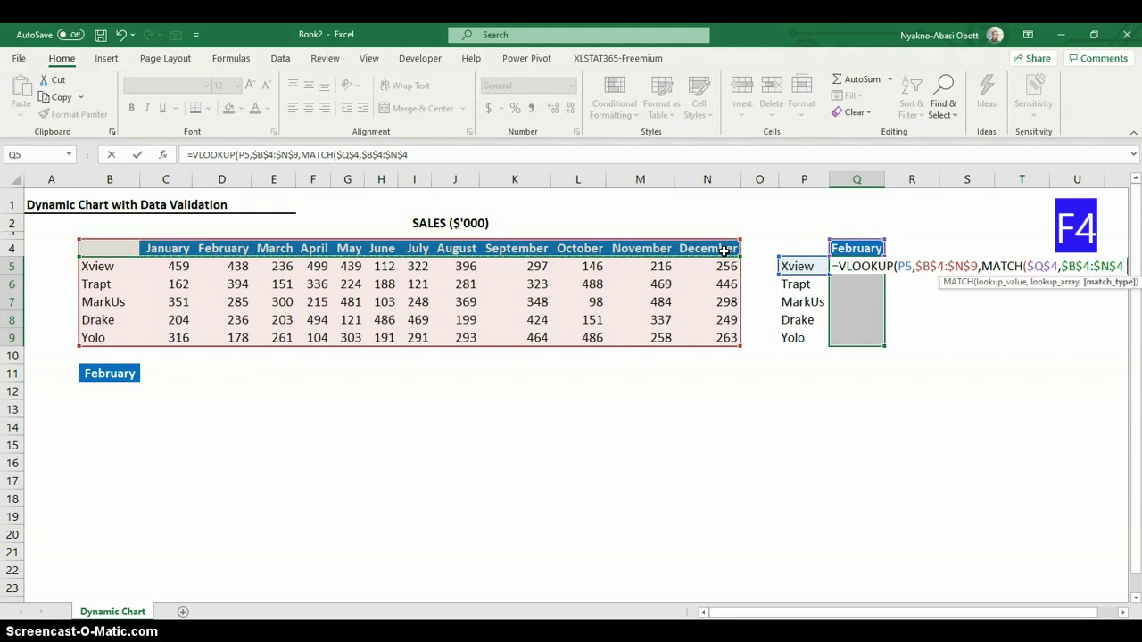
pyautogui.write(',')
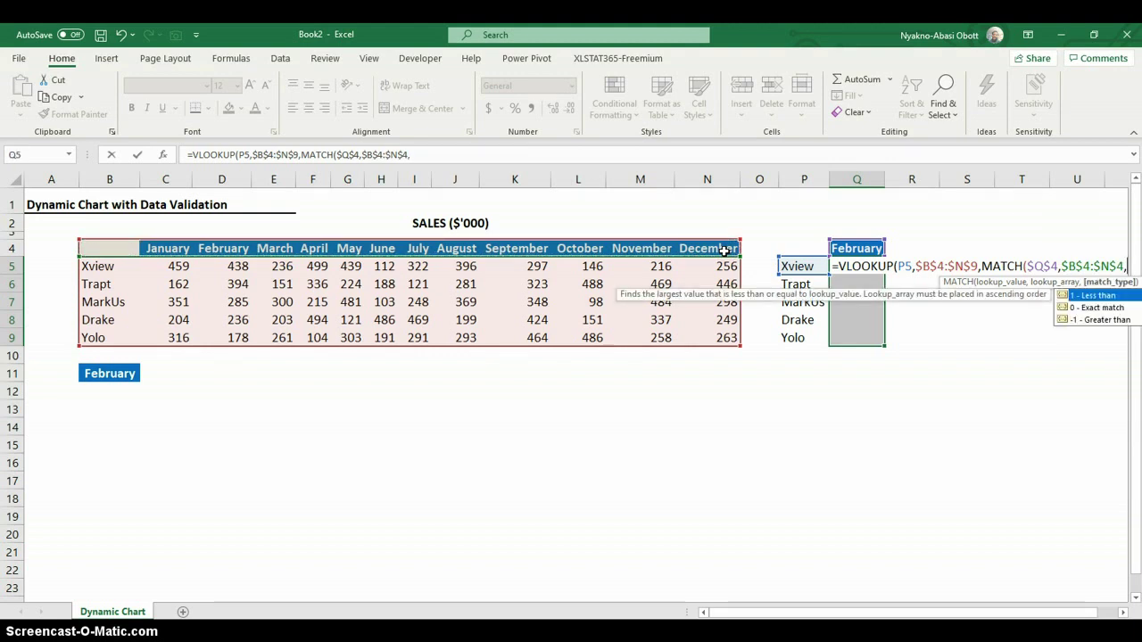
pyautogui.press('Down')
pyautogui.press('Tab')
pyautogui.write(')')
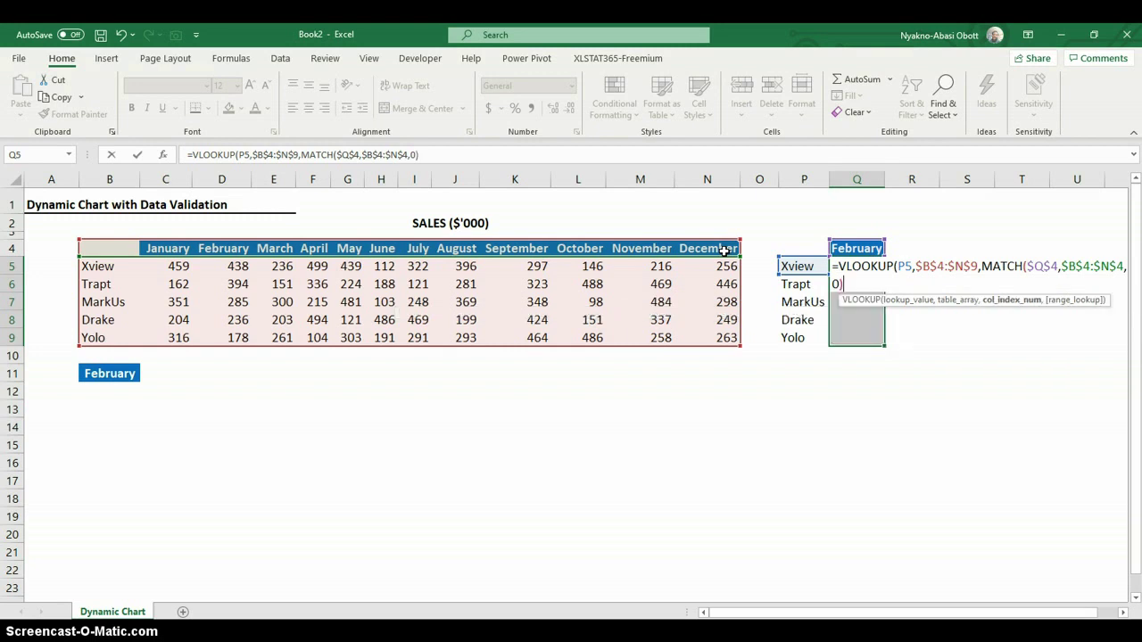
# Step: Set the VLOOKUP range lookup to FALSE for an exact match and enter the formula in all of Q5:Q9
pyautogui.write(',')
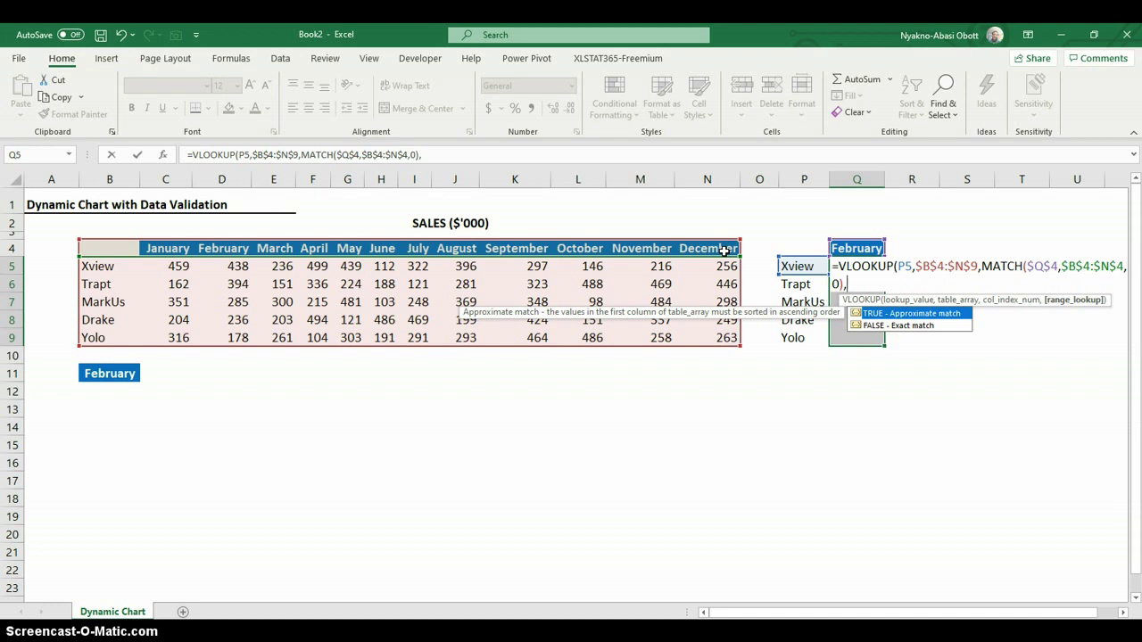
pyautogui.click(911, 327)
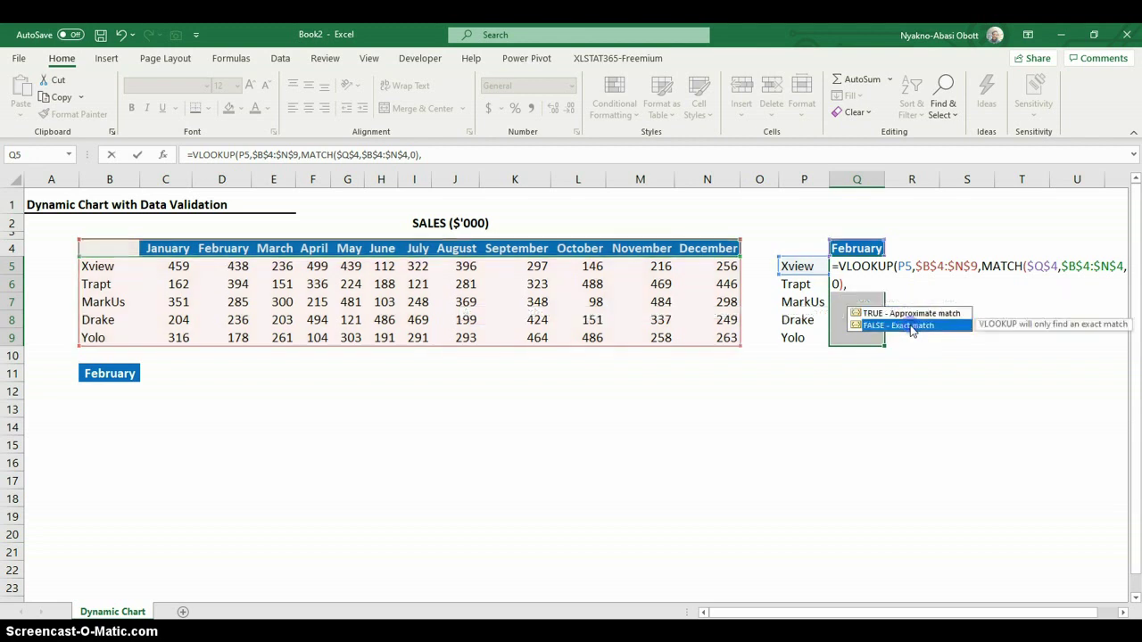
pyautogui.doubleClick(910, 327)
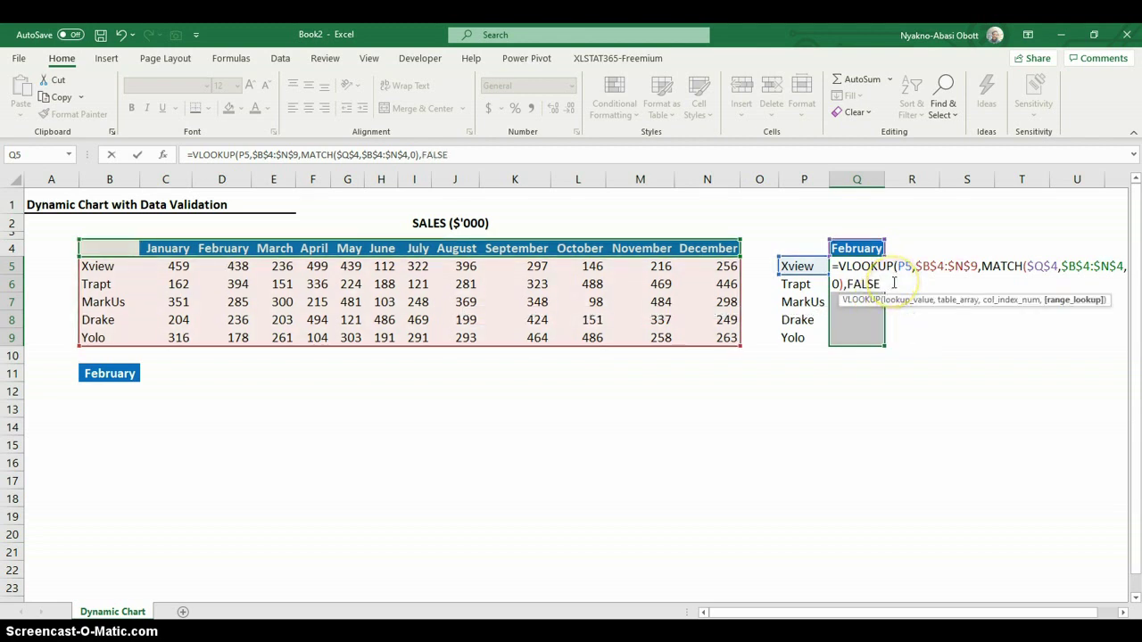
pyautogui.write(')')
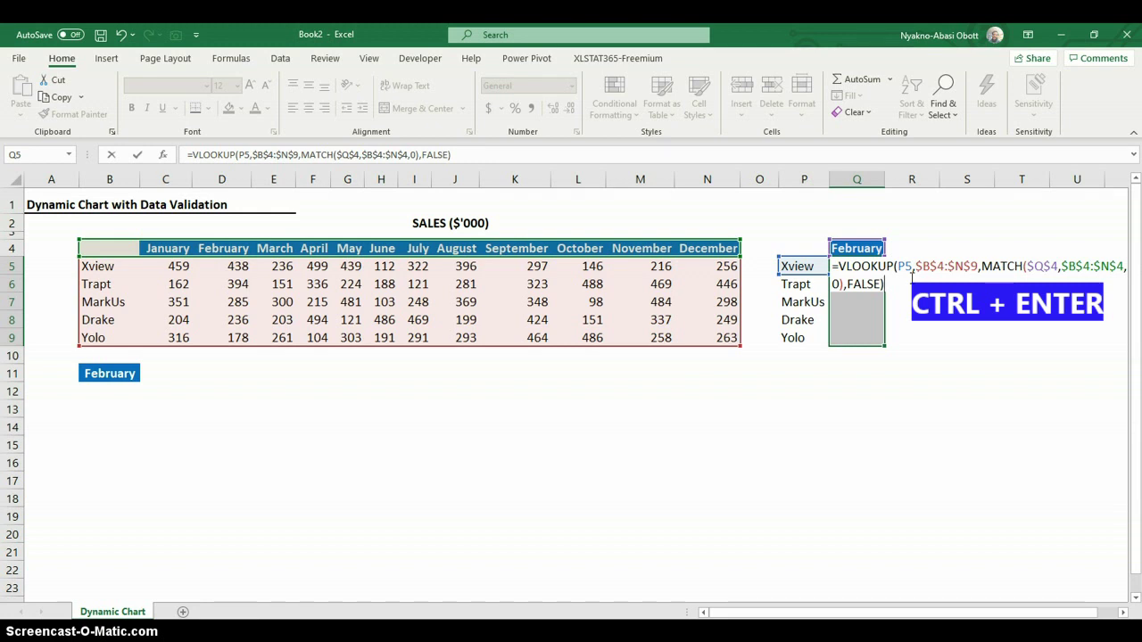
pyautogui.hotkey('ctrl', 'Return')
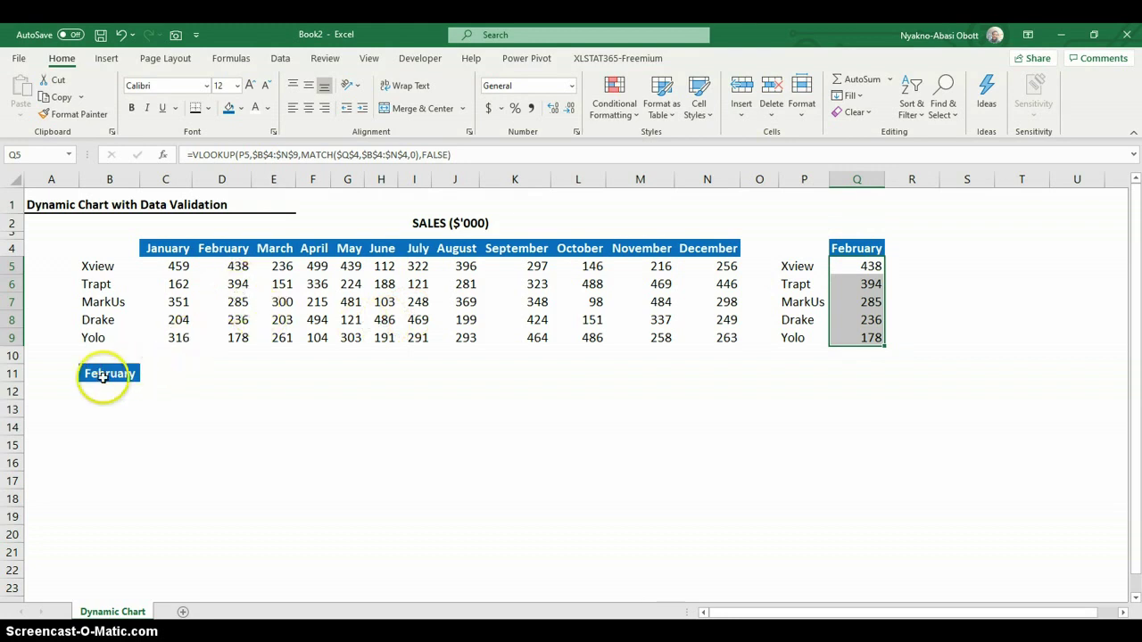
# Step: Choose April from the month list in cell B11
pyautogui.click(136, 376)
pyautogui.click(145, 375)
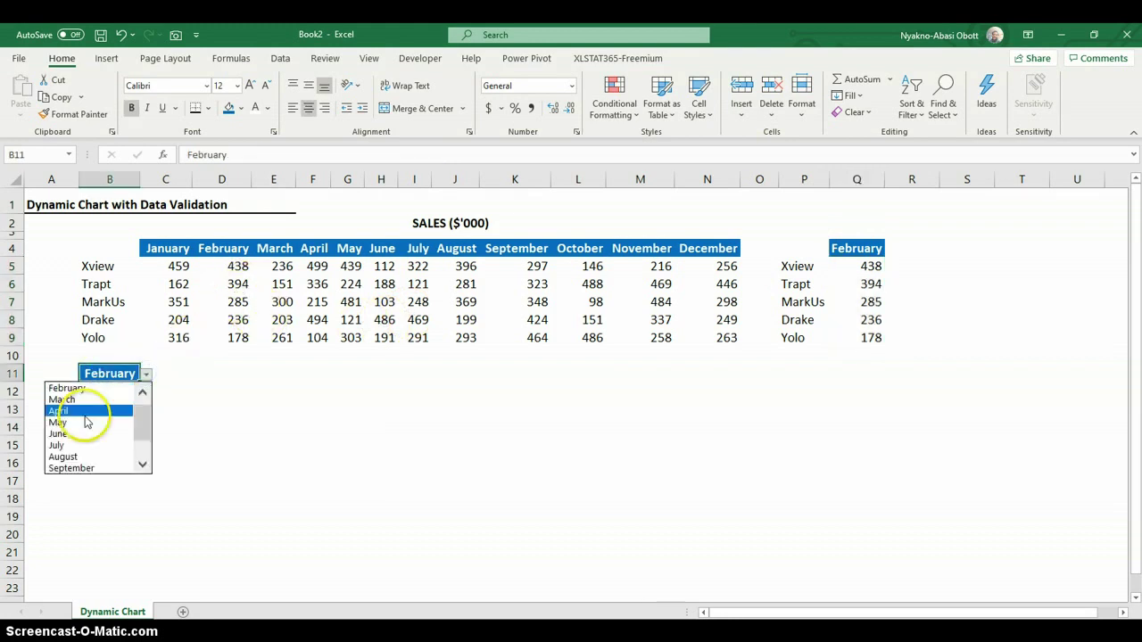
pyautogui.click(87, 411)
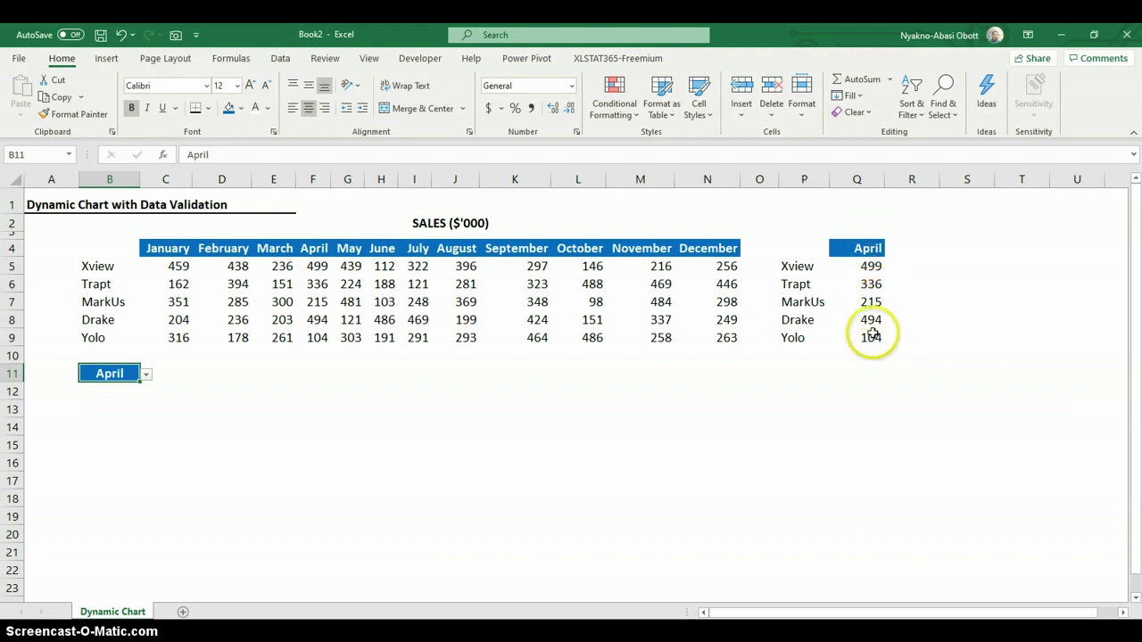
# Step: Enter the formula ="Product Sales For "&Q4 in cell R2 to build a title from the chosen month
pyautogui.click(919, 225)
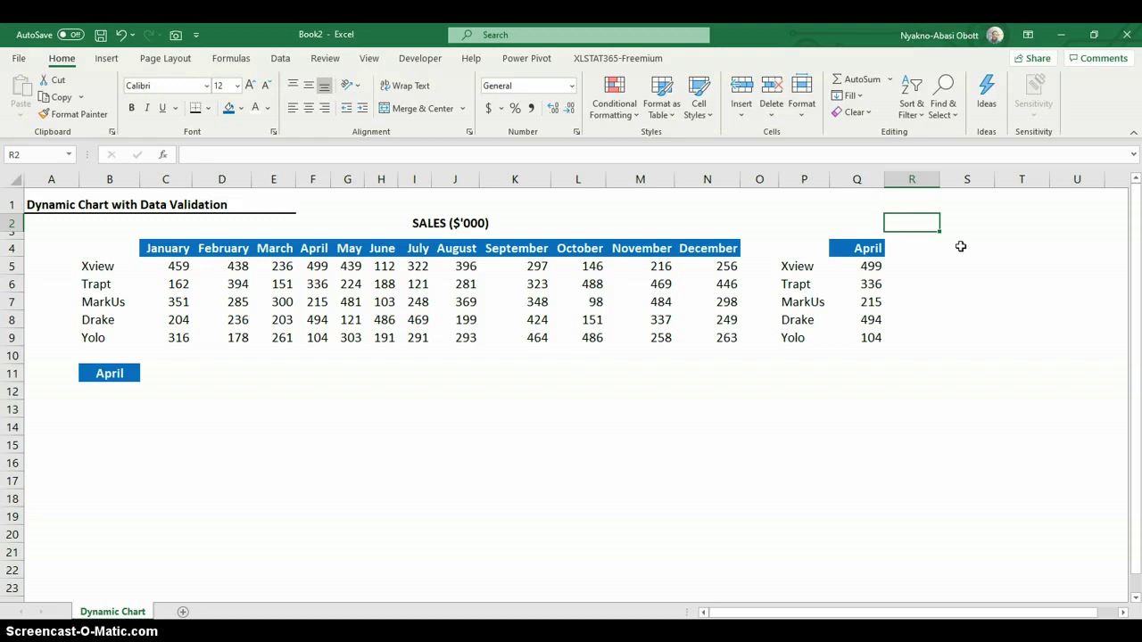
pyautogui.write('=')
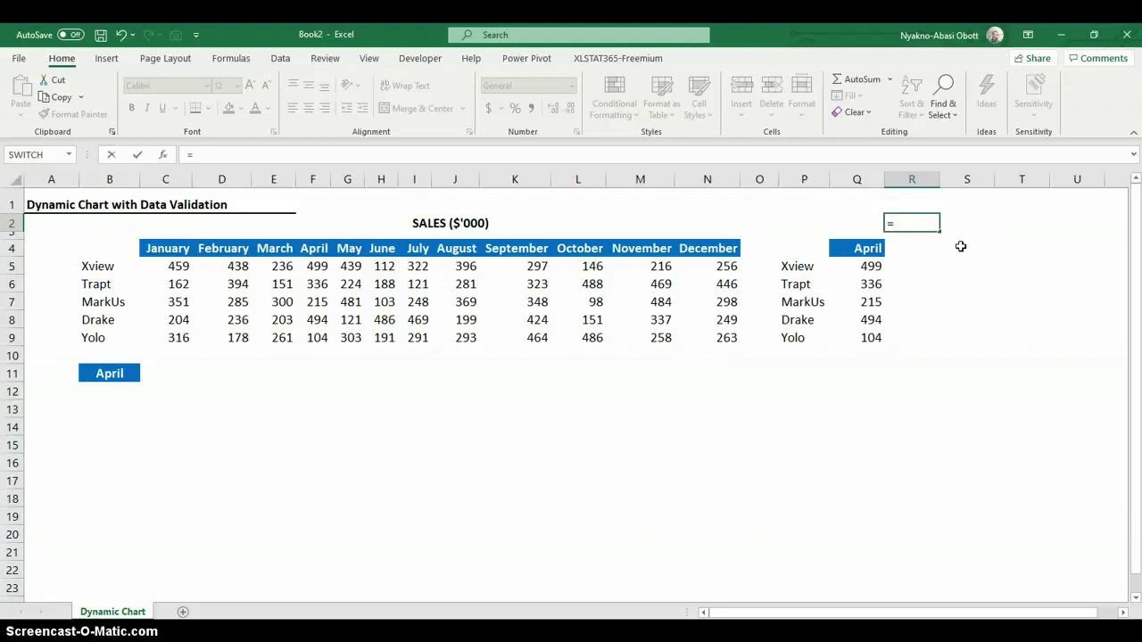
pyautogui.write('"P')
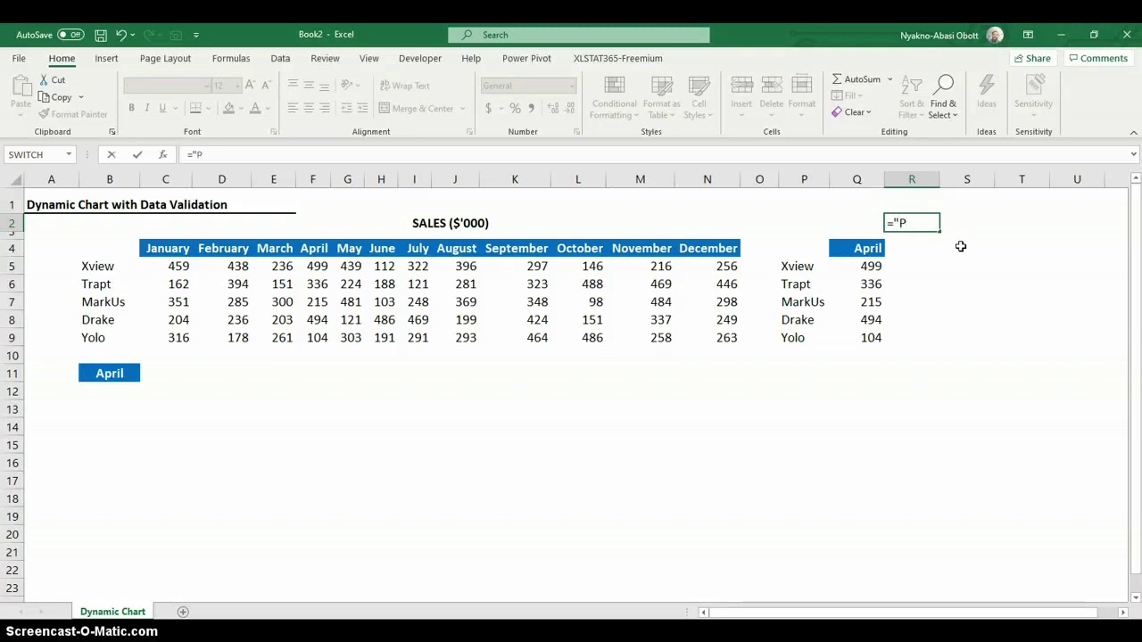
pyautogui.write('ord')
pyautogui.press('BackSpace')
pyautogui.press('BackSpace')
pyautogui.press('BackSpace')
pyautogui.write('r')
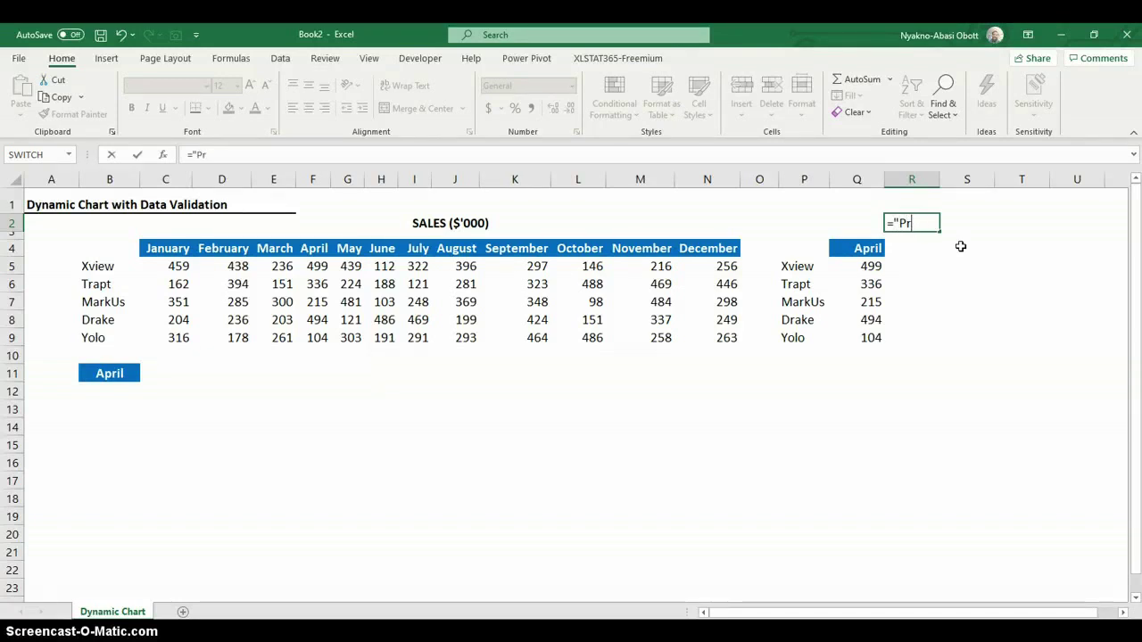
pyautogui.write('oduct Sales ')
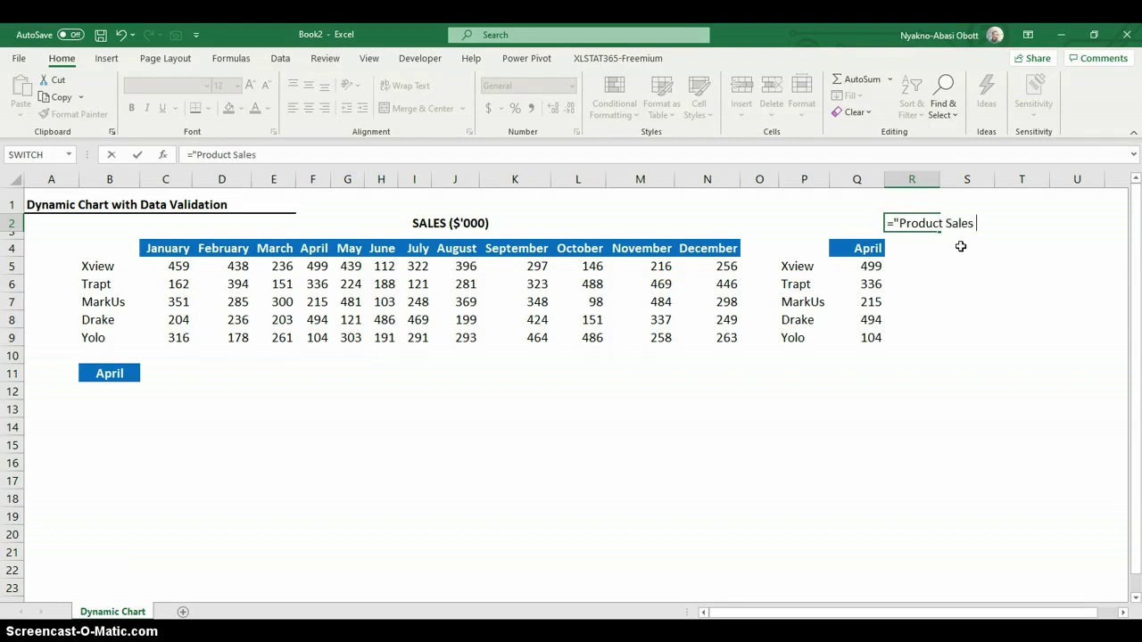
pyautogui.write('For "&')
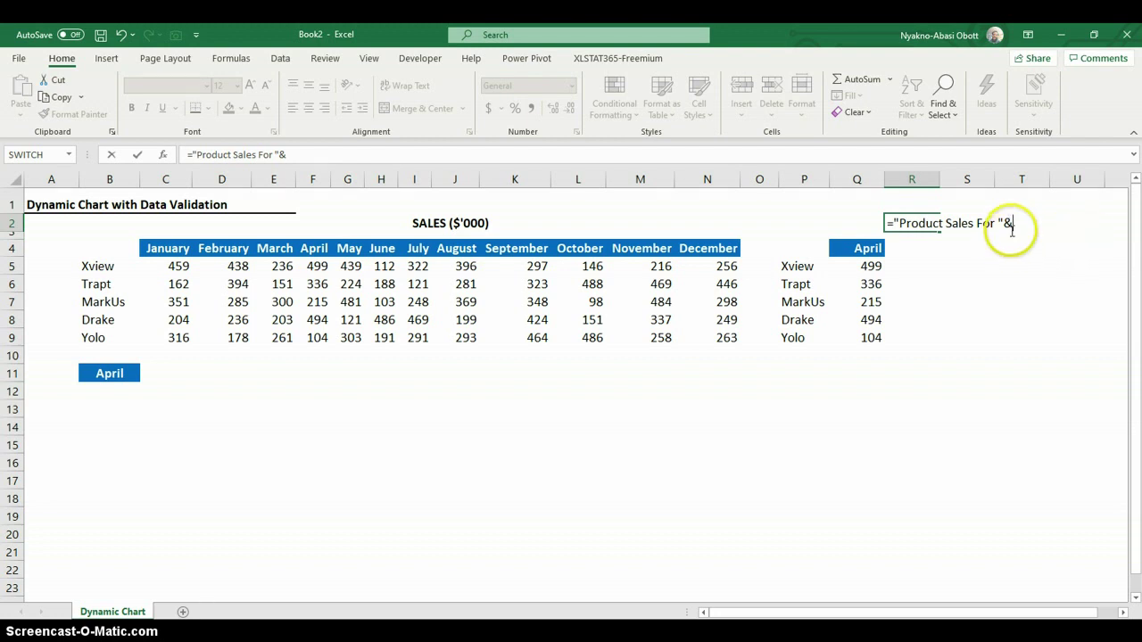
pyautogui.click(870, 252)
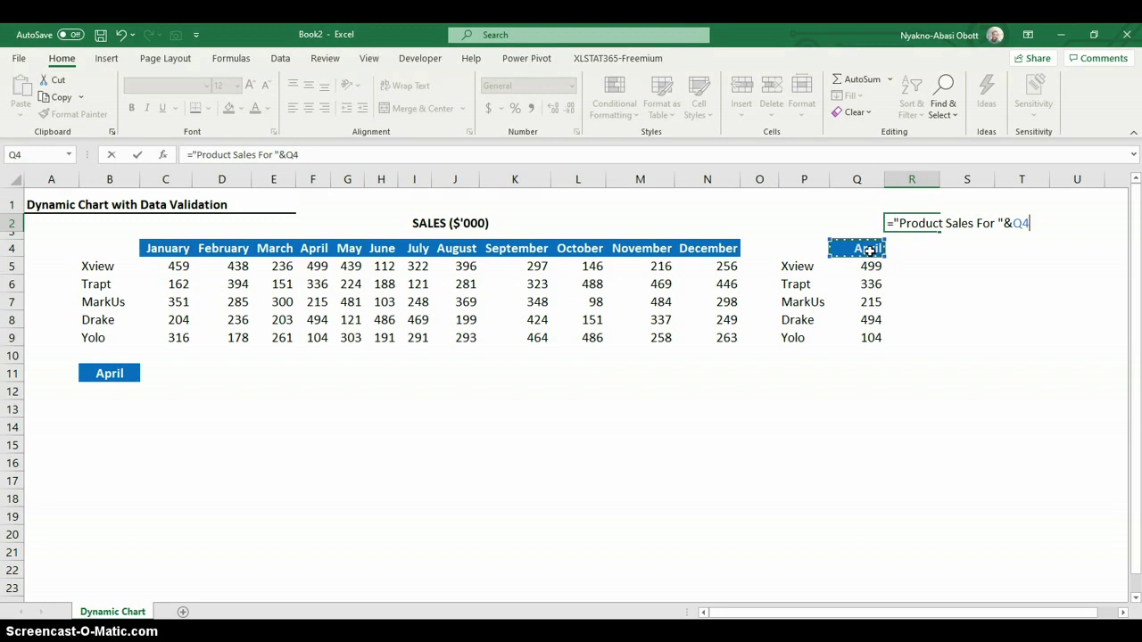
pyautogui.press('Return')
# Step: Test the title formula by switching the month in cell B11 to July and then to August
pyautogui.click(116, 374)
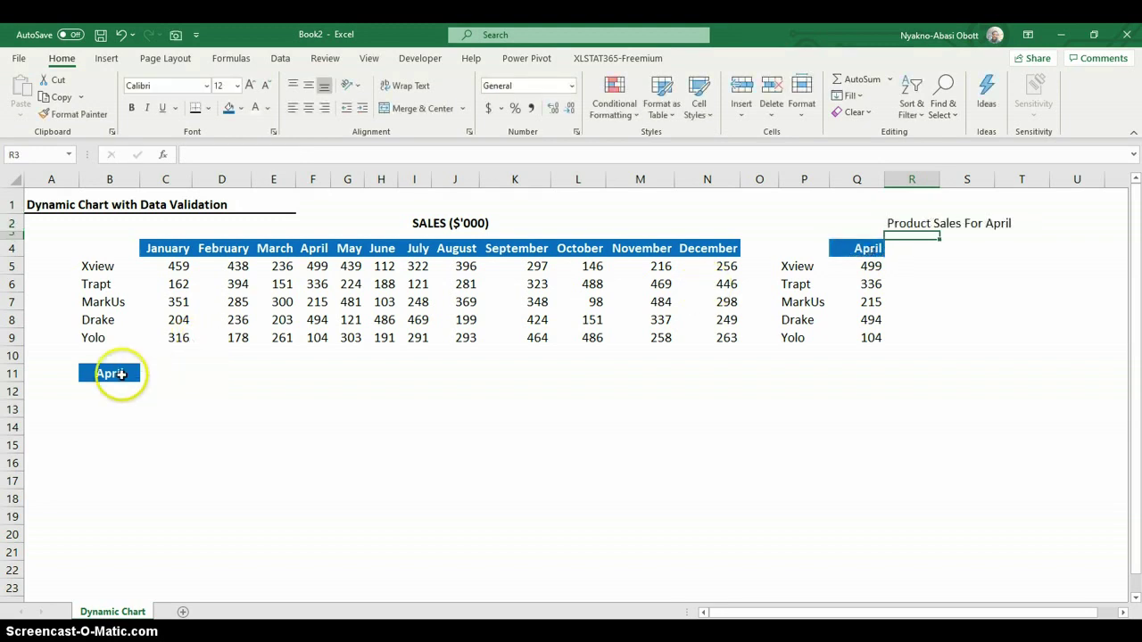
pyautogui.click(146, 376)
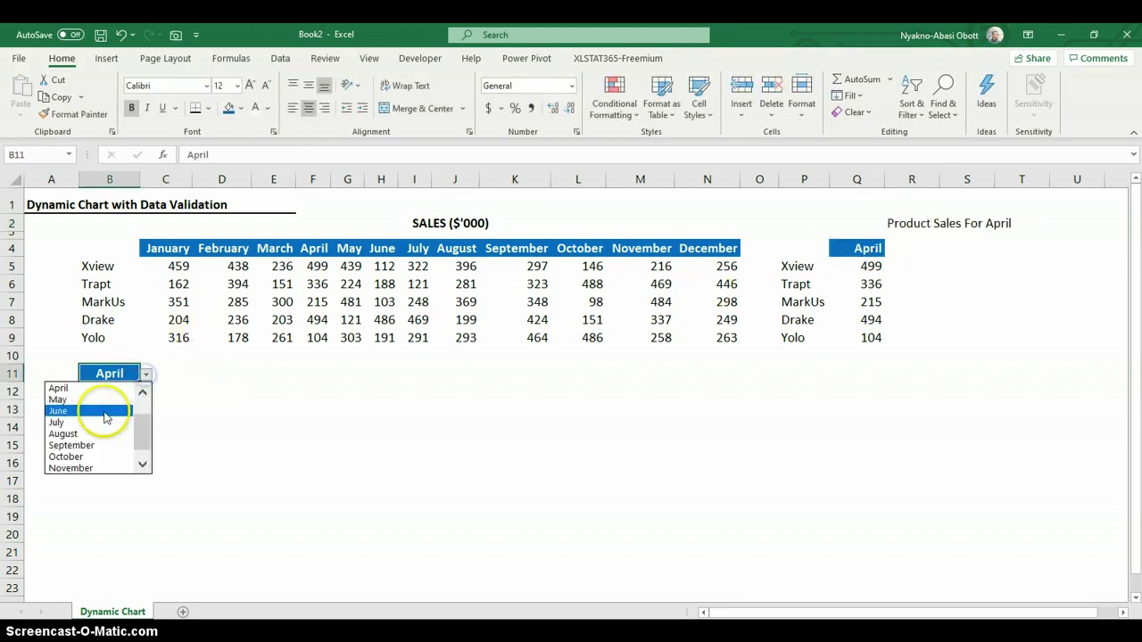
pyautogui.click(100, 423)
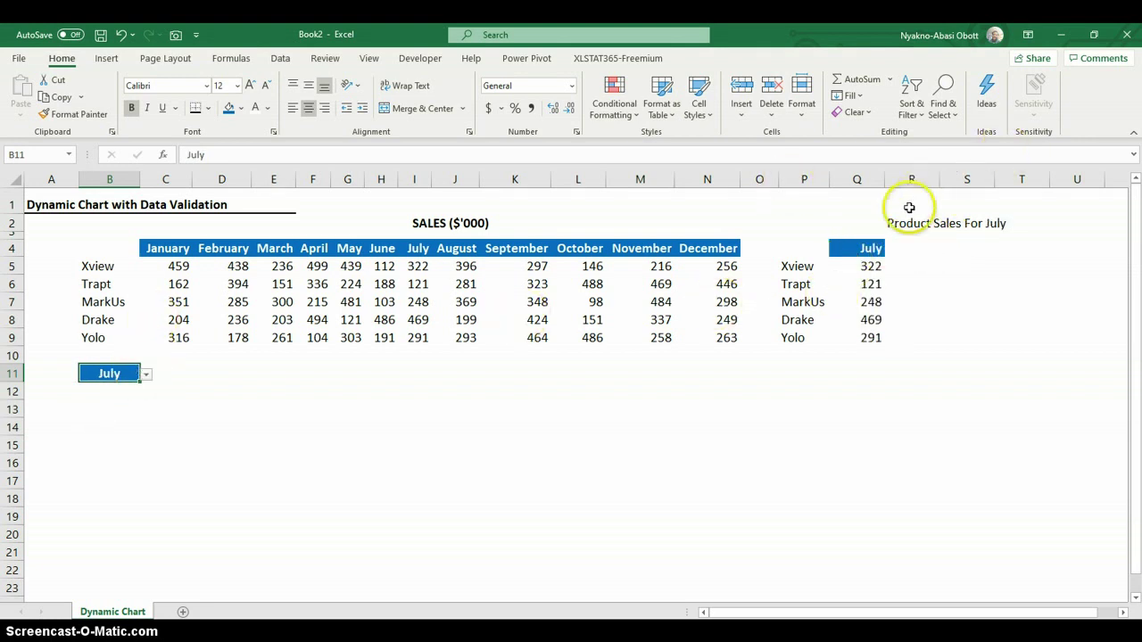
pyautogui.click(147, 375)
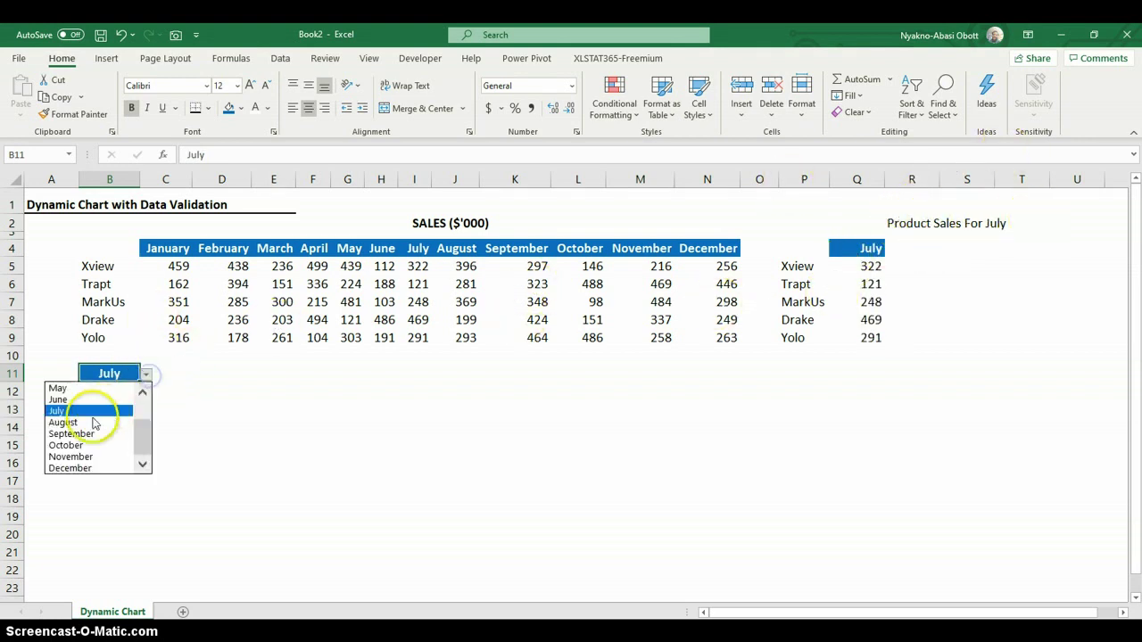
pyautogui.click(89, 423)
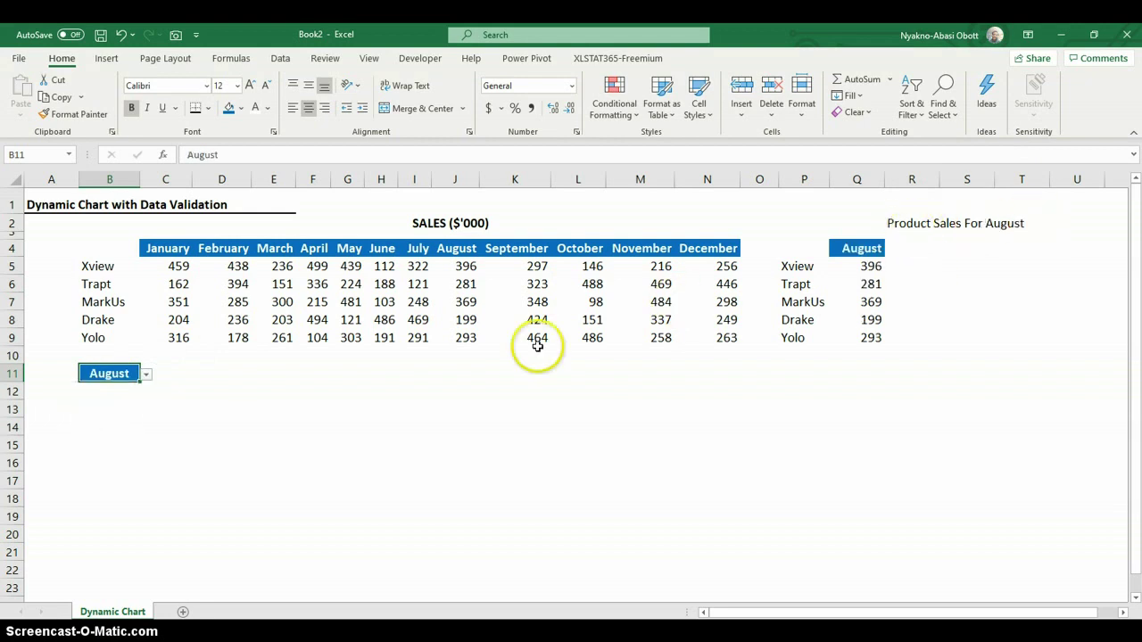
pyautogui.click(169, 395)
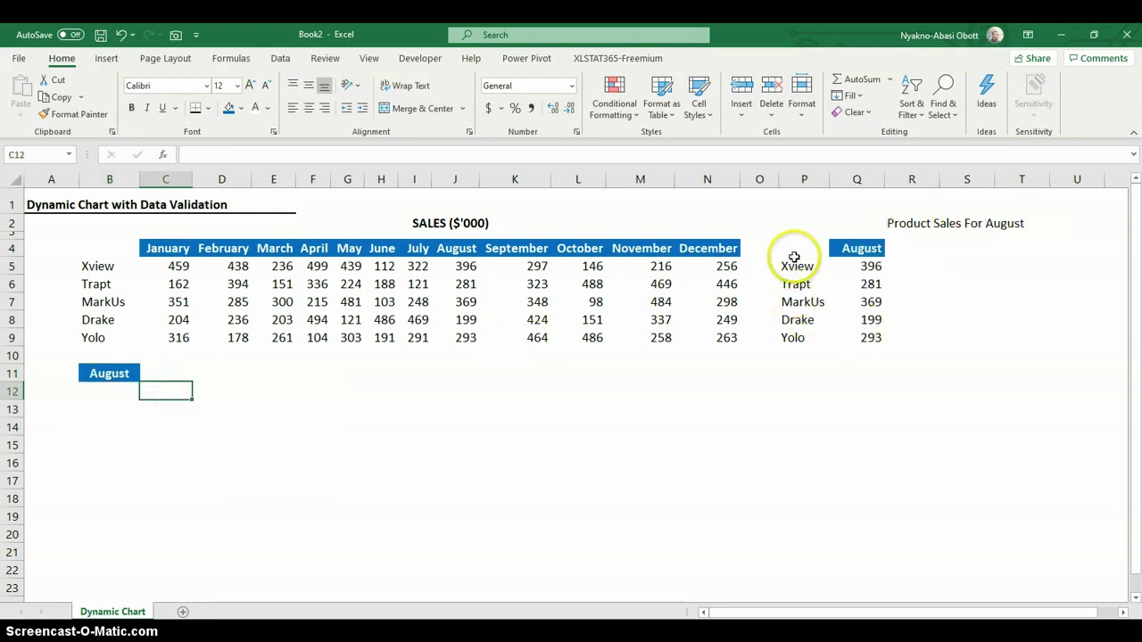
# Step: Insert a 2-D clustered column chart from the product and month data in P4:Q9
pyautogui.moveTo(831, 249); pyautogui.dragTo(874, 336)
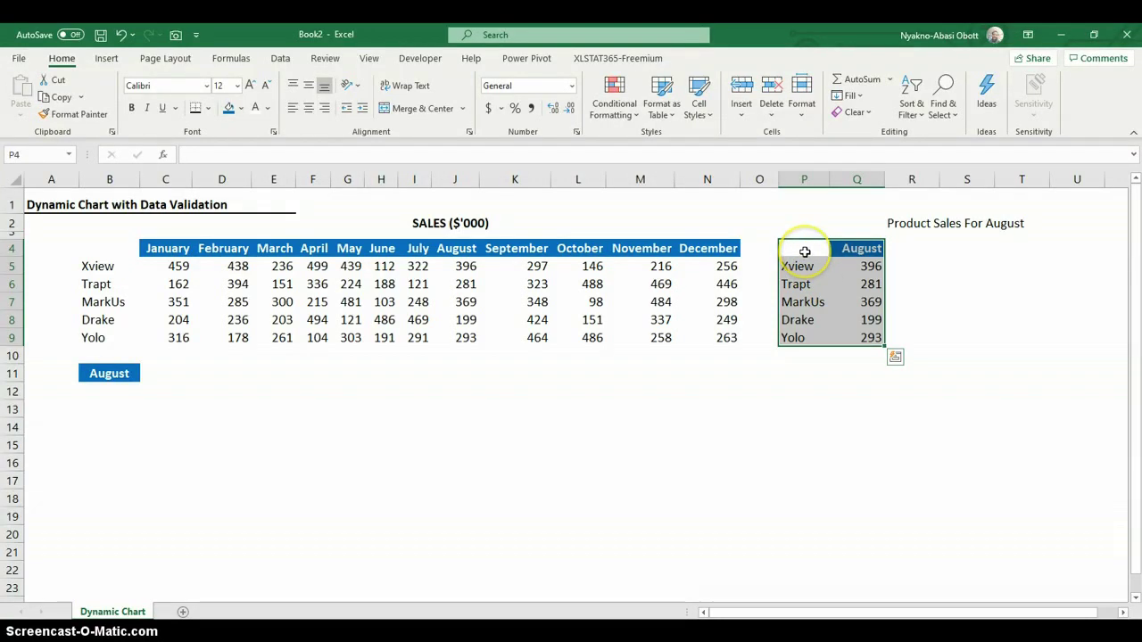
pyautogui.click(107, 59)
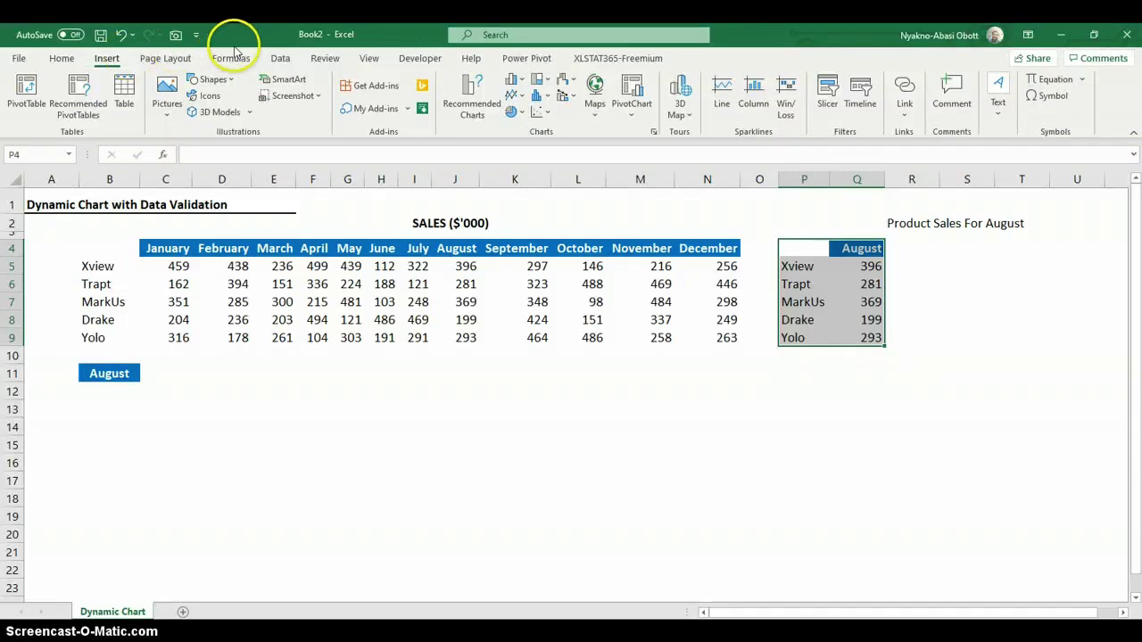
pyautogui.click(523, 85)
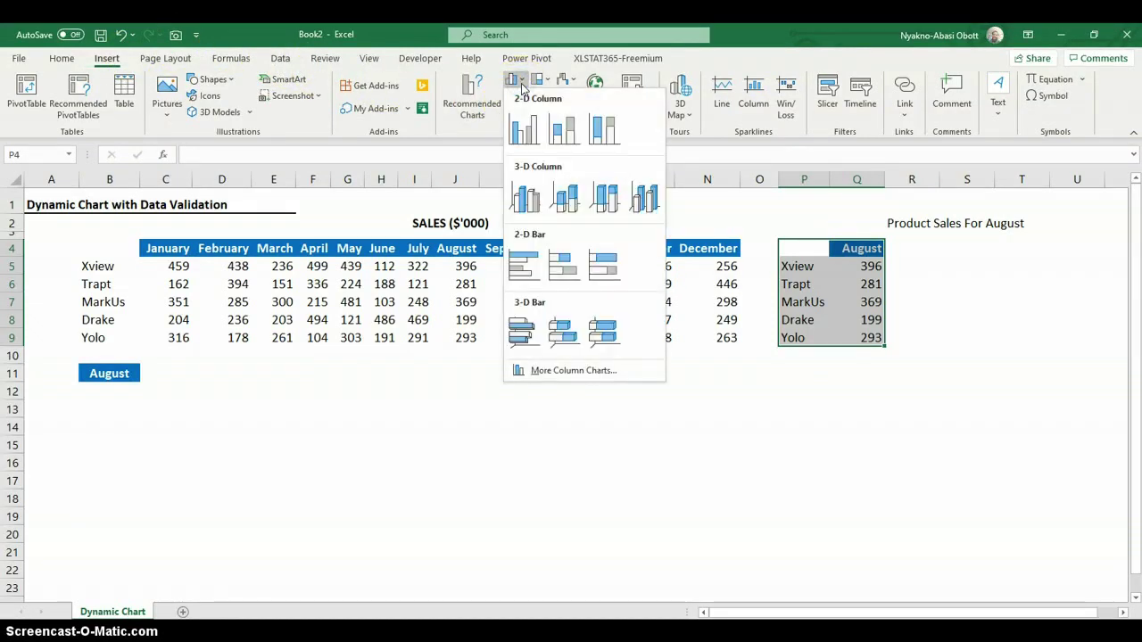
pyautogui.click(523, 134)
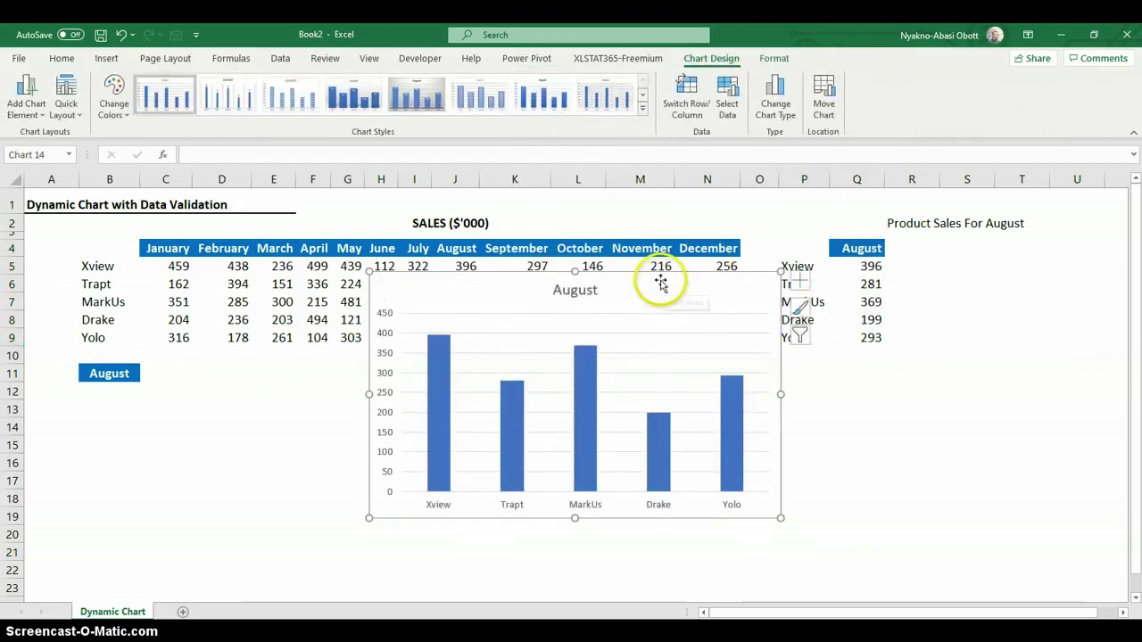
# Step: Move the chart beneath the sales table with its corner at C12 and shrink it to span about C12:I20
pyautogui.moveTo(661, 279); pyautogui.dragTo(429, 391)
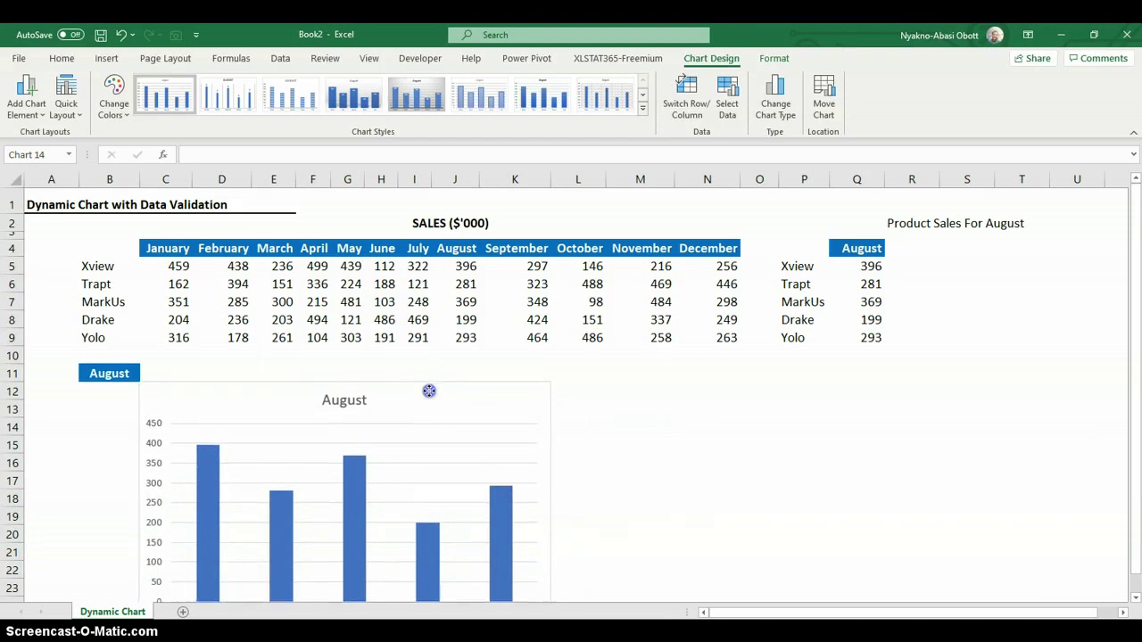
pyautogui.click(544, 387)
pyautogui.scroll(-2, 391, 477)
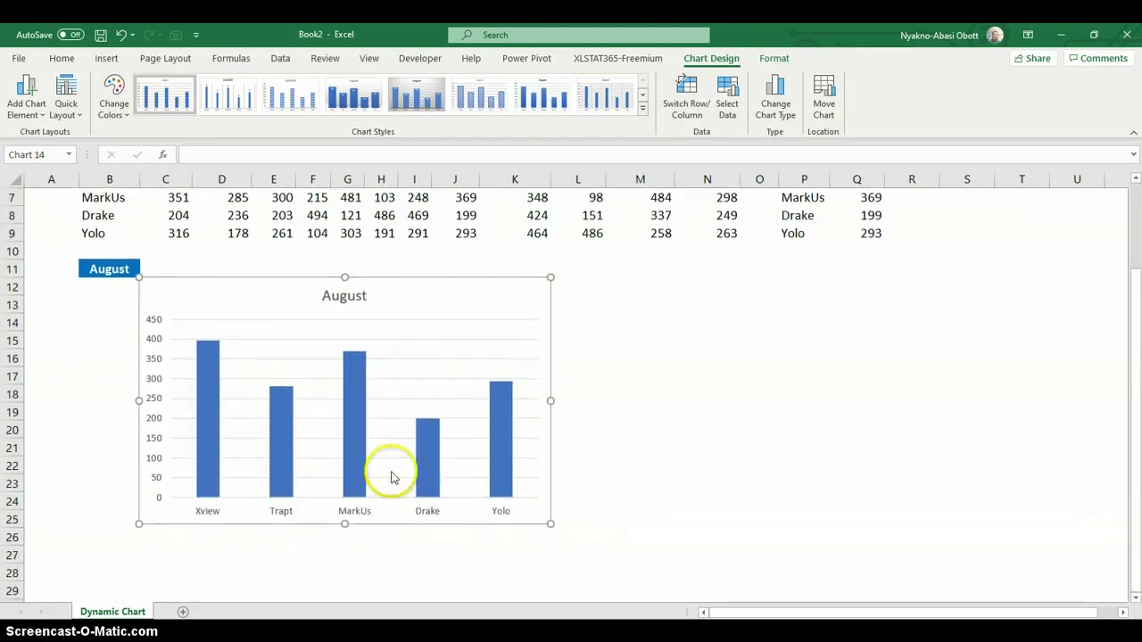
pyautogui.moveTo(347, 461); pyautogui.dragTo(346, 443)
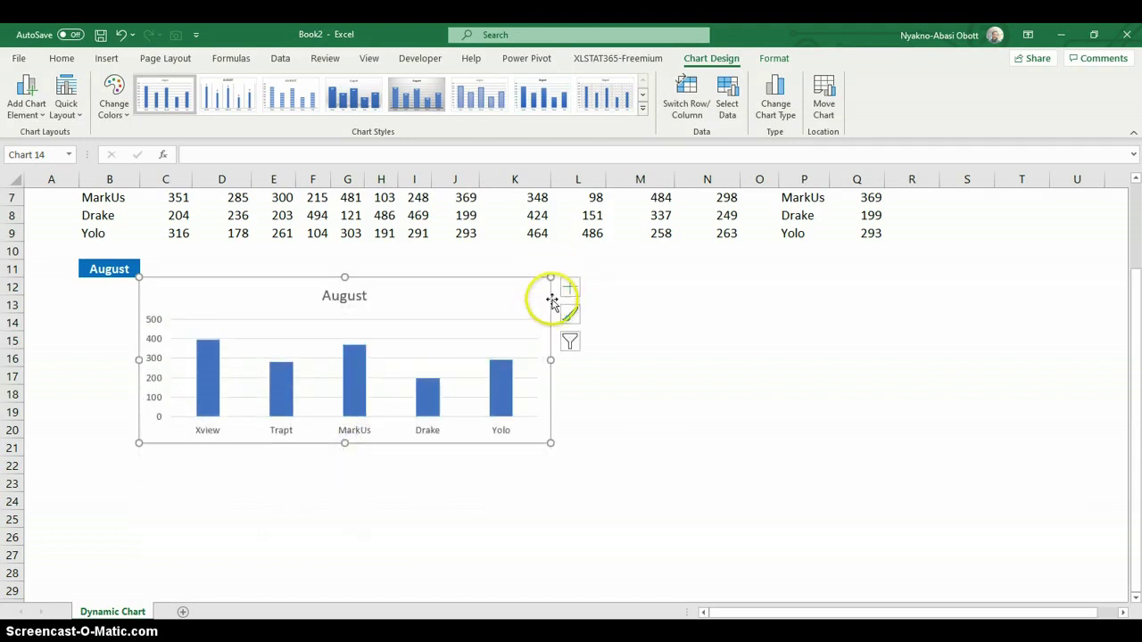
pyautogui.moveTo(546, 360); pyautogui.dragTo(442, 358)
pyautogui.scroll(2, 620, 397)
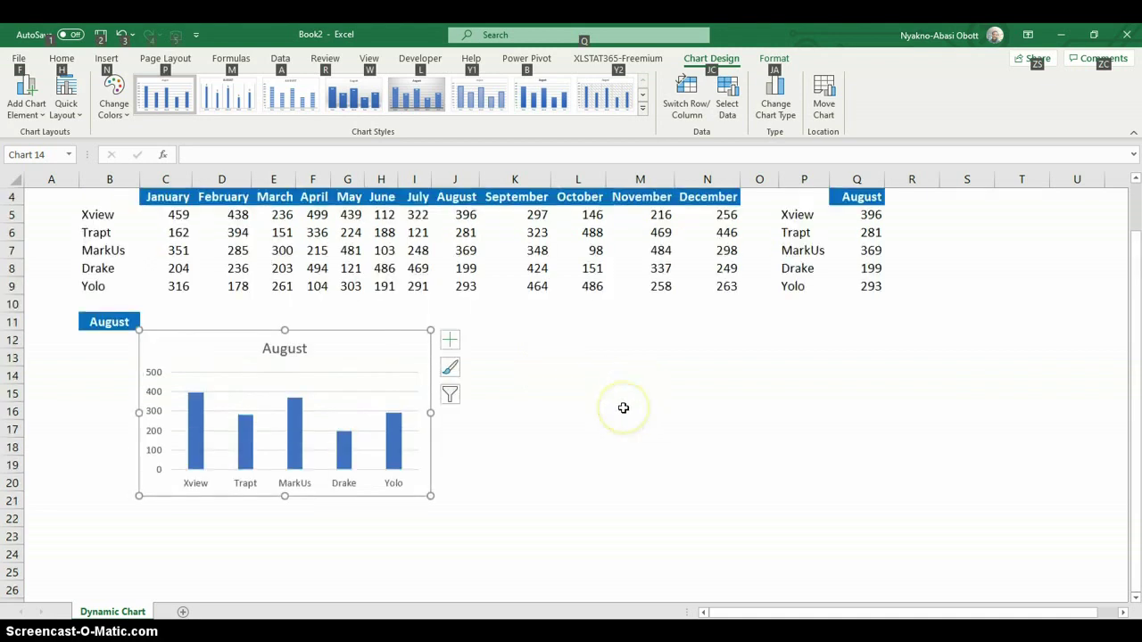
pyautogui.press('alt')
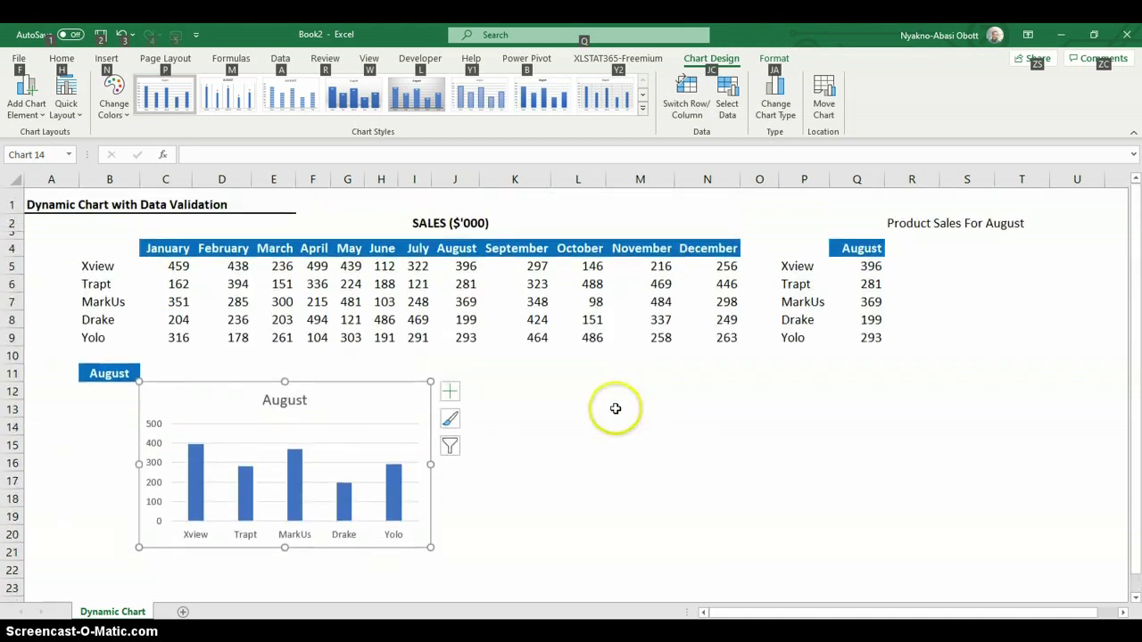
# Step: Link the chart title to cell R2 of the Dynamic Chart sheet
pyautogui.click(302, 403)
pyautogui.click(302, 403)
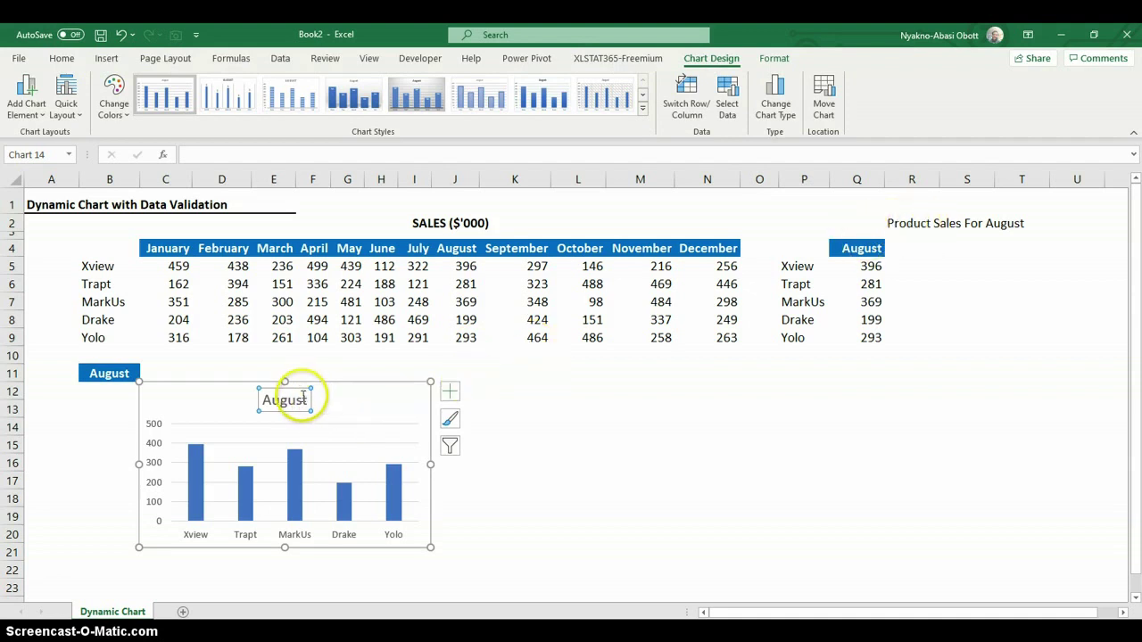
pyautogui.click(204, 153)
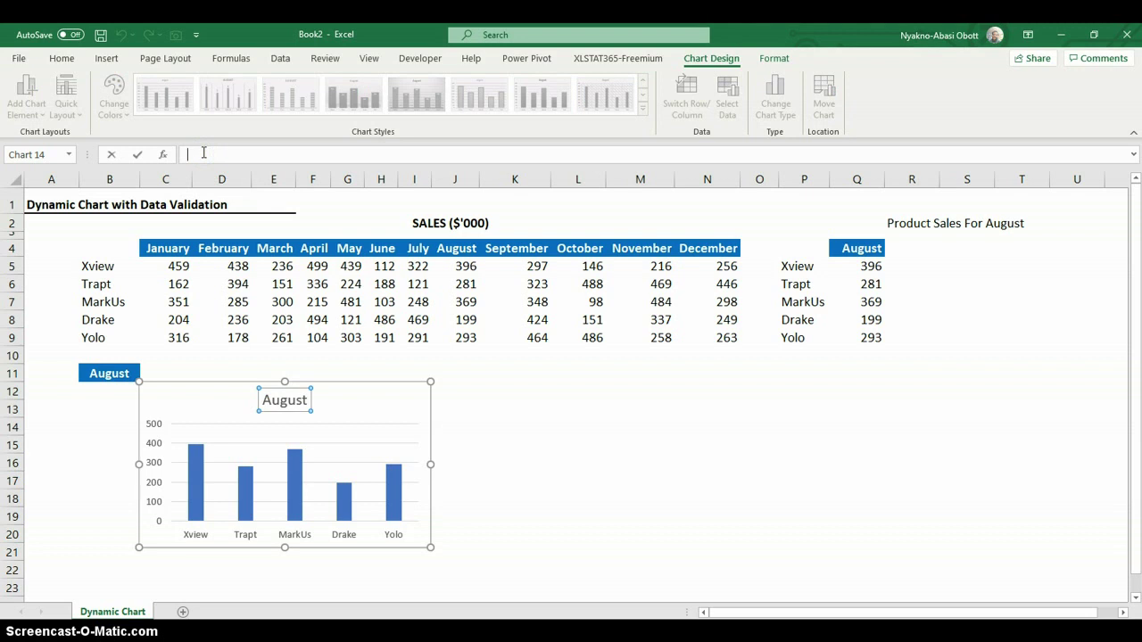
pyautogui.click(897, 223)
pyautogui.press('Return')
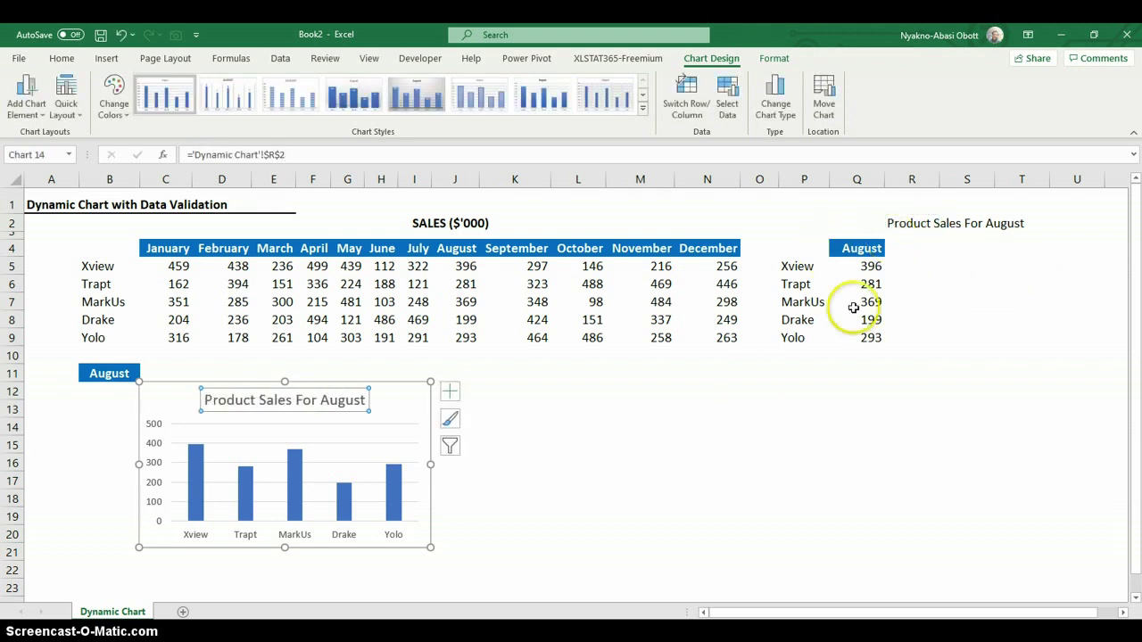
# Step: Choose July from the month list in cell B11
pyautogui.click(100, 375)
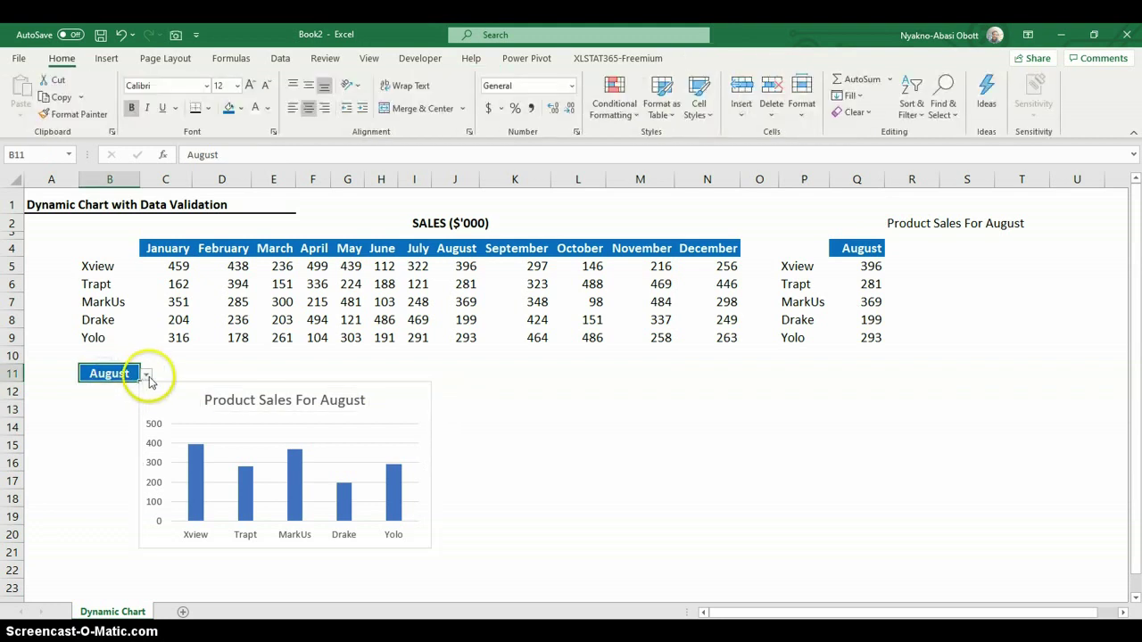
pyautogui.click(145, 375)
pyautogui.click(88, 413)
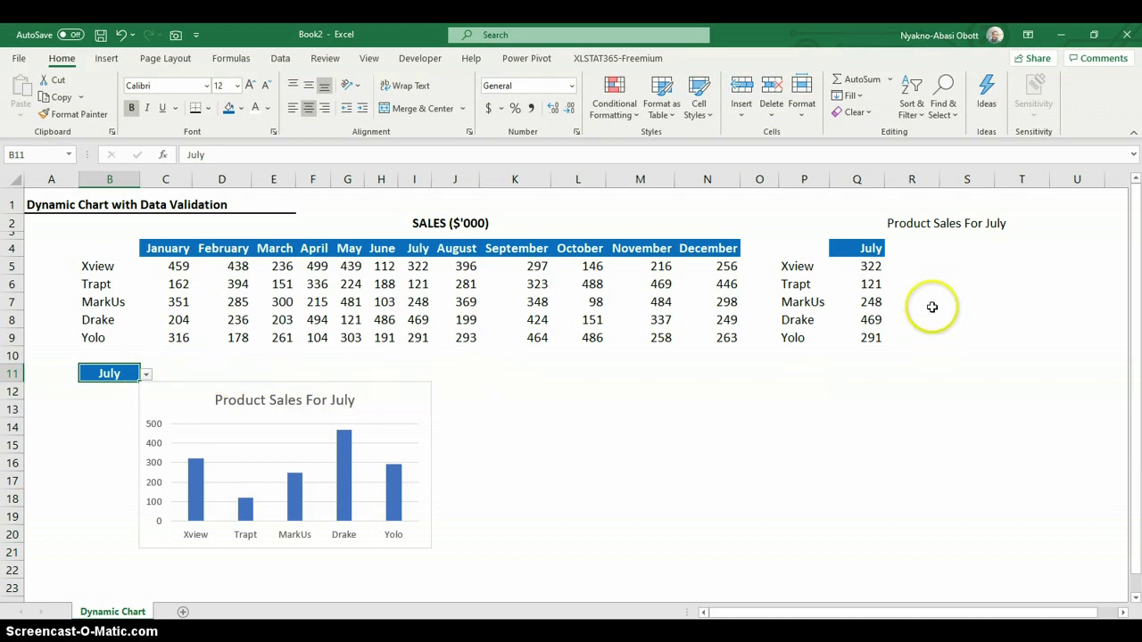
# Step: Hide the helper title in cell R2 by setting its font colour to white
pyautogui.click(908, 229)
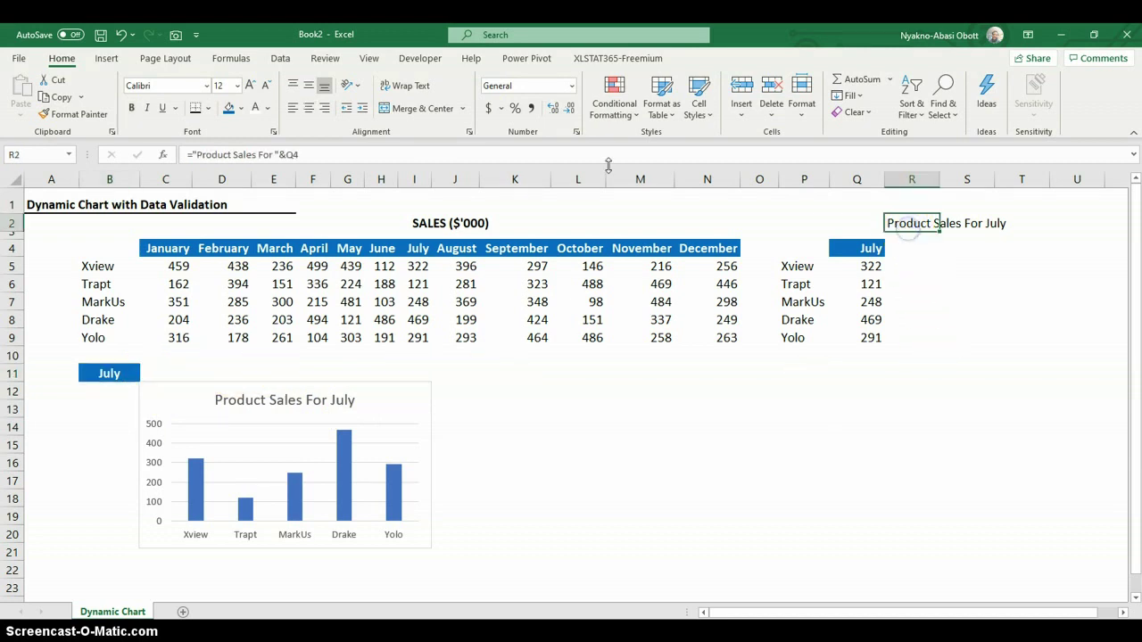
pyautogui.click(255, 108)
pyautogui.click(573, 441)
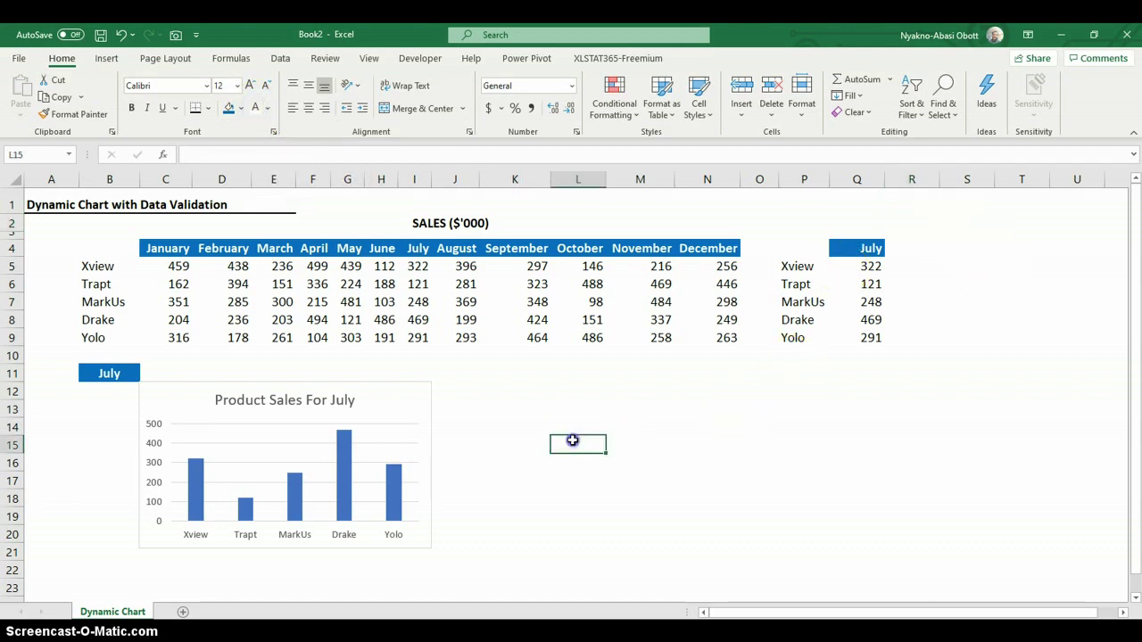
# Step: Duplicate the column chart and place the copy beside the original, aligned with the top of row 12
pyautogui.click(261, 383)
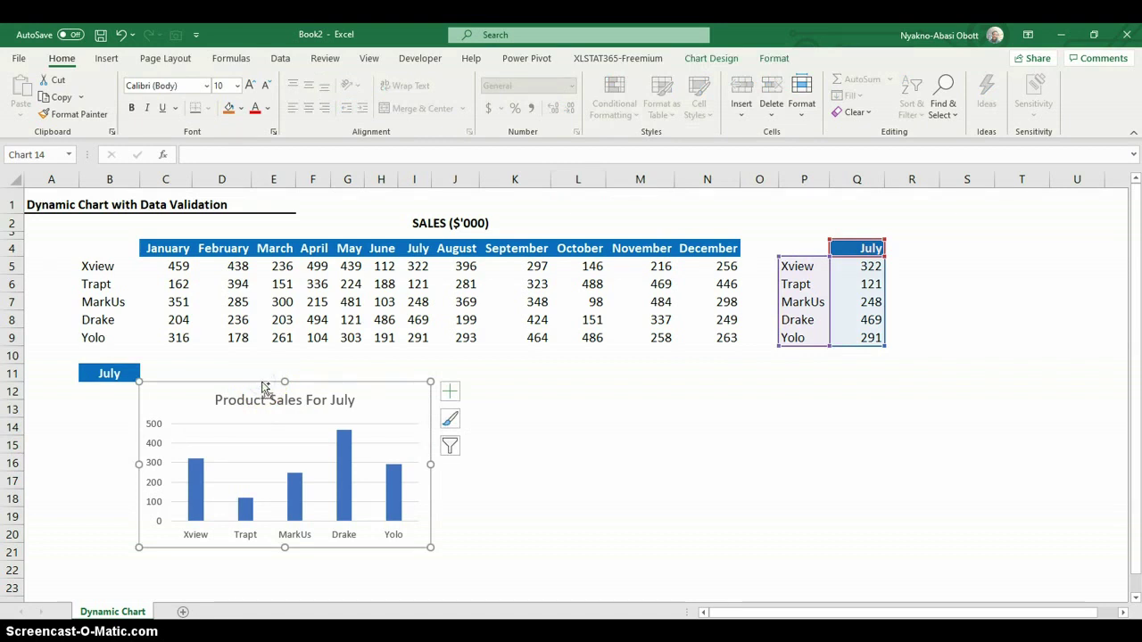
pyautogui.hotkey('ctrl', 'd')
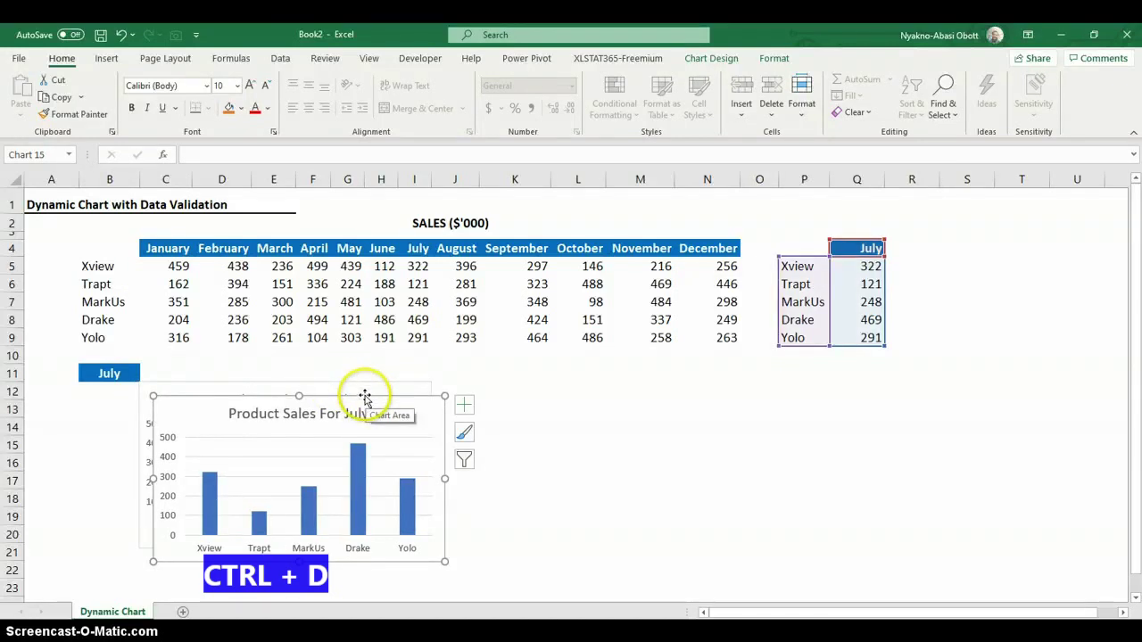
pyautogui.moveTo(365, 397); pyautogui.dragTo(671, 385)
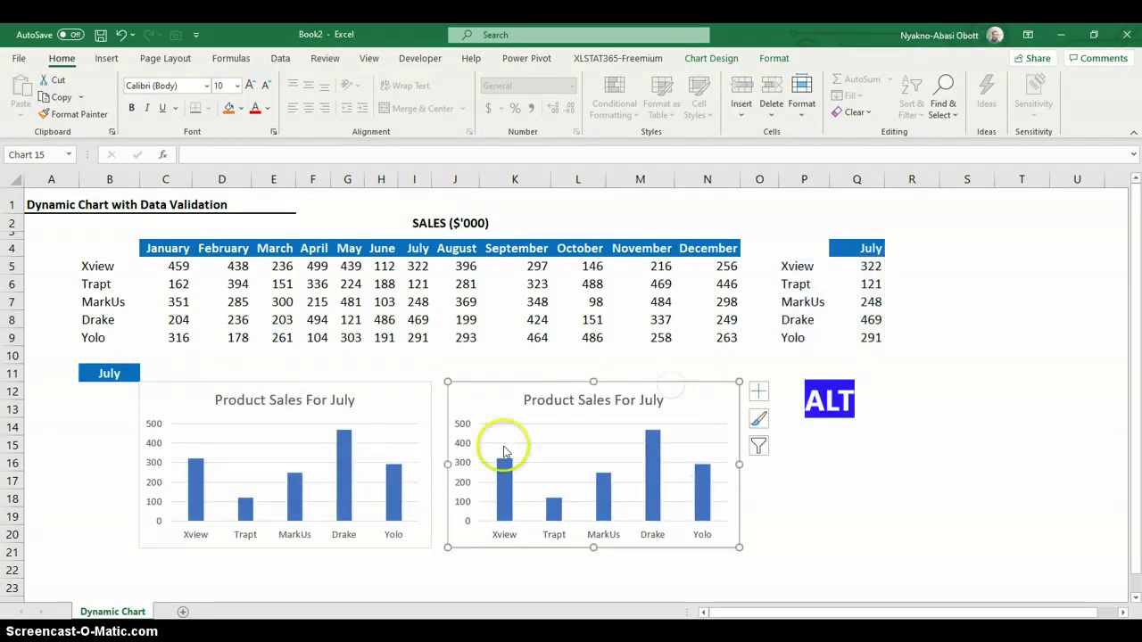
# Step: Duplicate the original chart again and place the copy directly below it, aligned with its left edge from about row 22
pyautogui.scroll(-1, 486, 450)
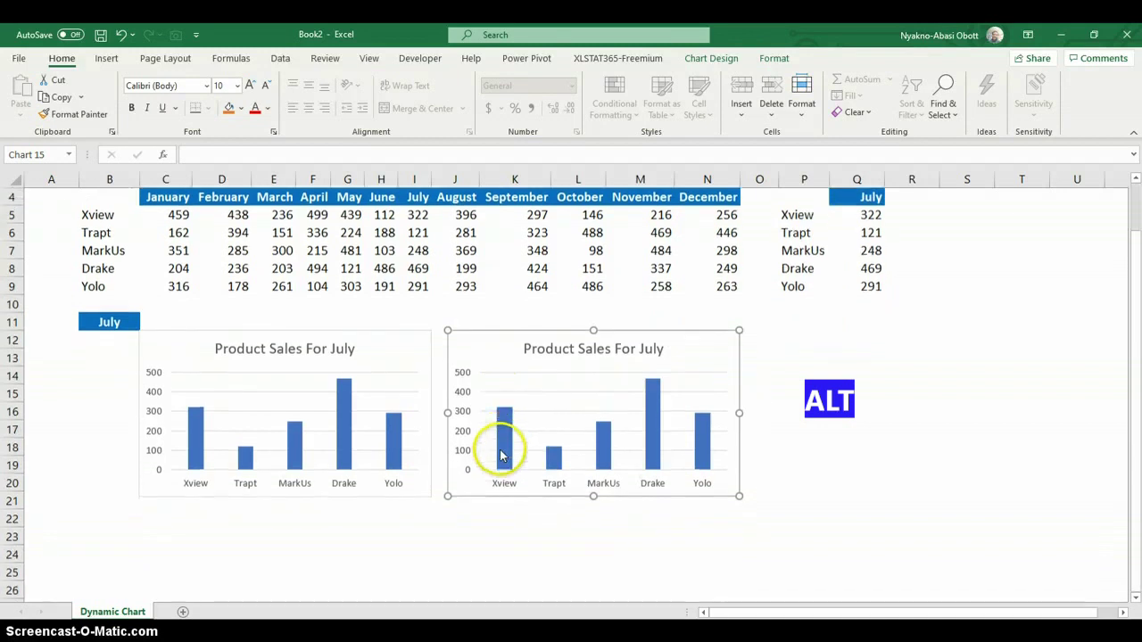
pyautogui.click(232, 498)
pyautogui.hotkey('ctrl', 'd')
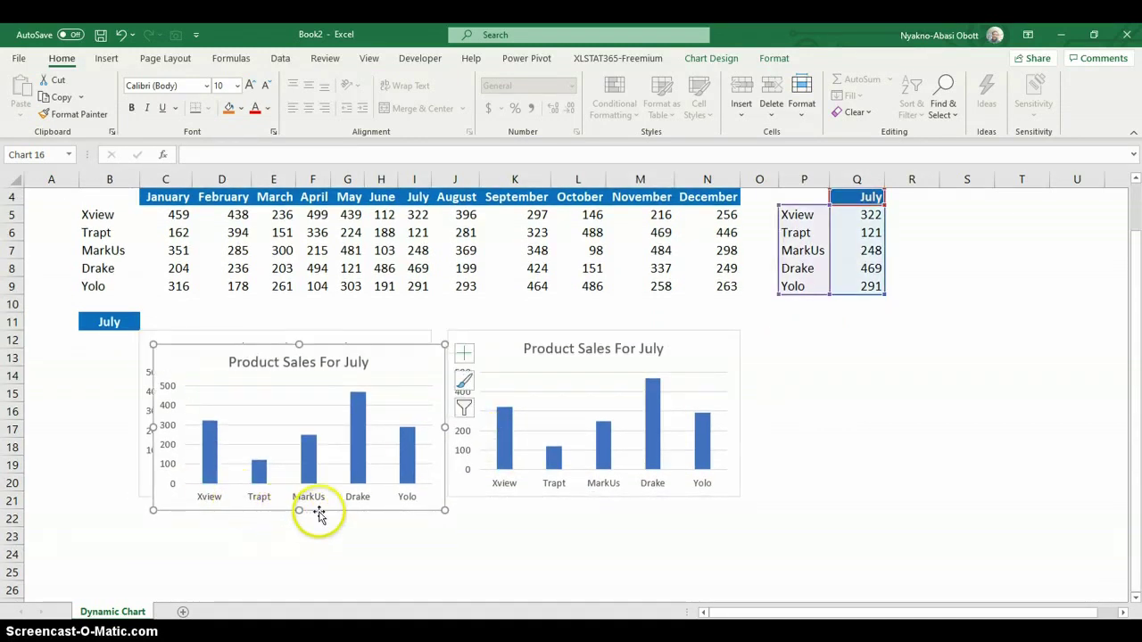
pyautogui.scroll(-2, 321, 514)
pyautogui.moveTo(349, 241); pyautogui.dragTo(335, 403)
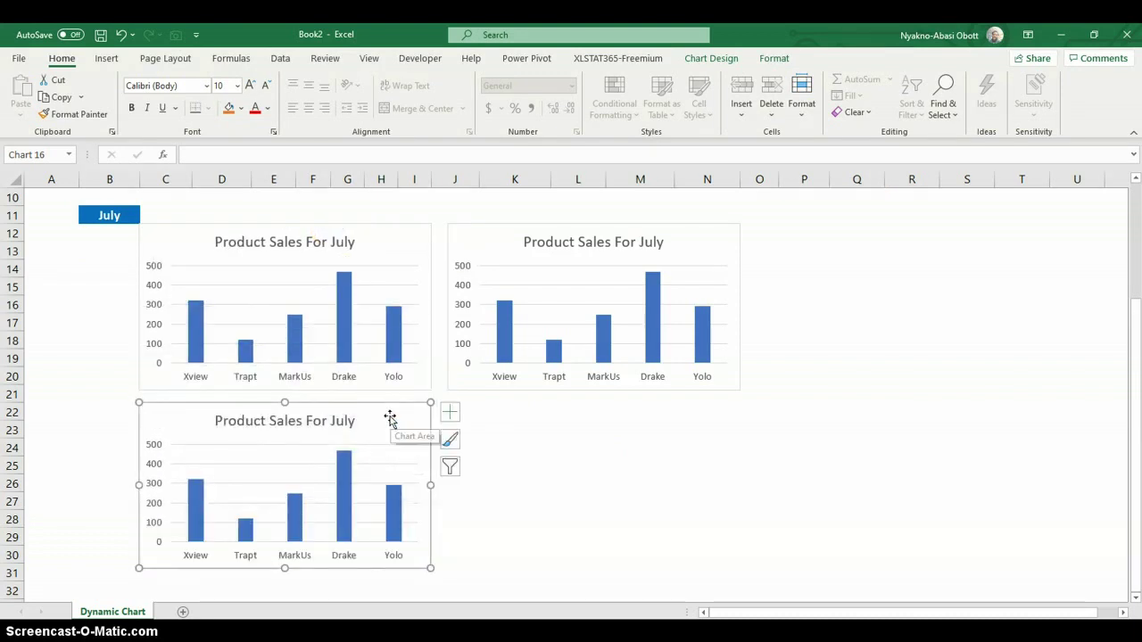
# Step: Duplicate the lower chart and place the copy beside it, aligned with row 22 and the left edge of the chart above
pyautogui.hotkey('ctrl', 'd')
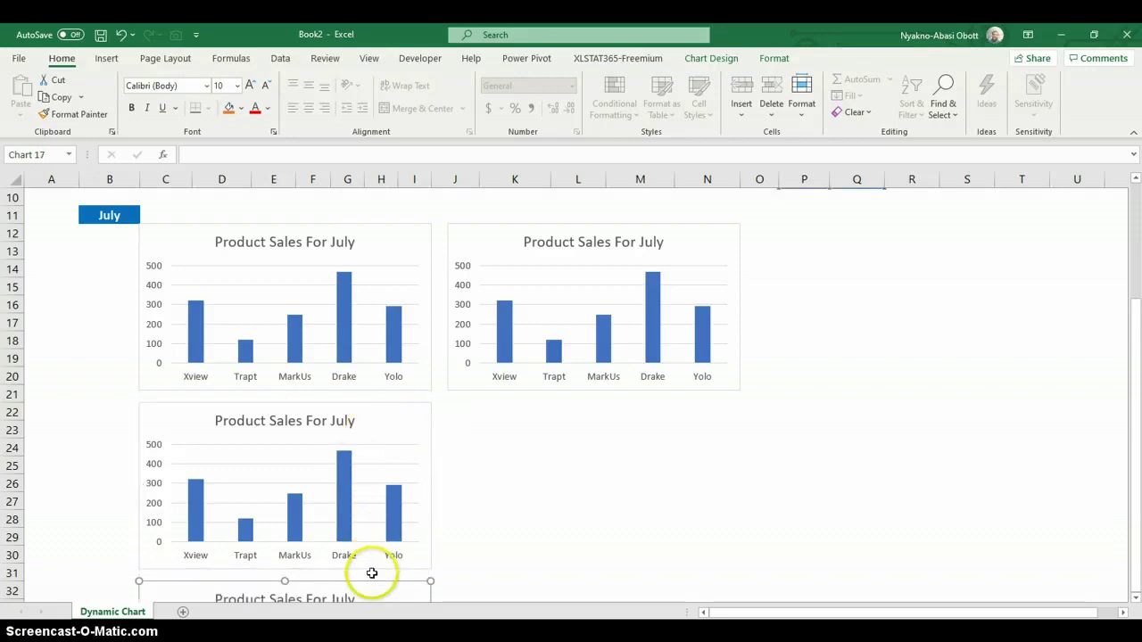
pyautogui.moveTo(372, 584); pyautogui.dragTo(680, 406)
pyautogui.click(892, 475)
pyautogui.scroll(1, 895, 478)
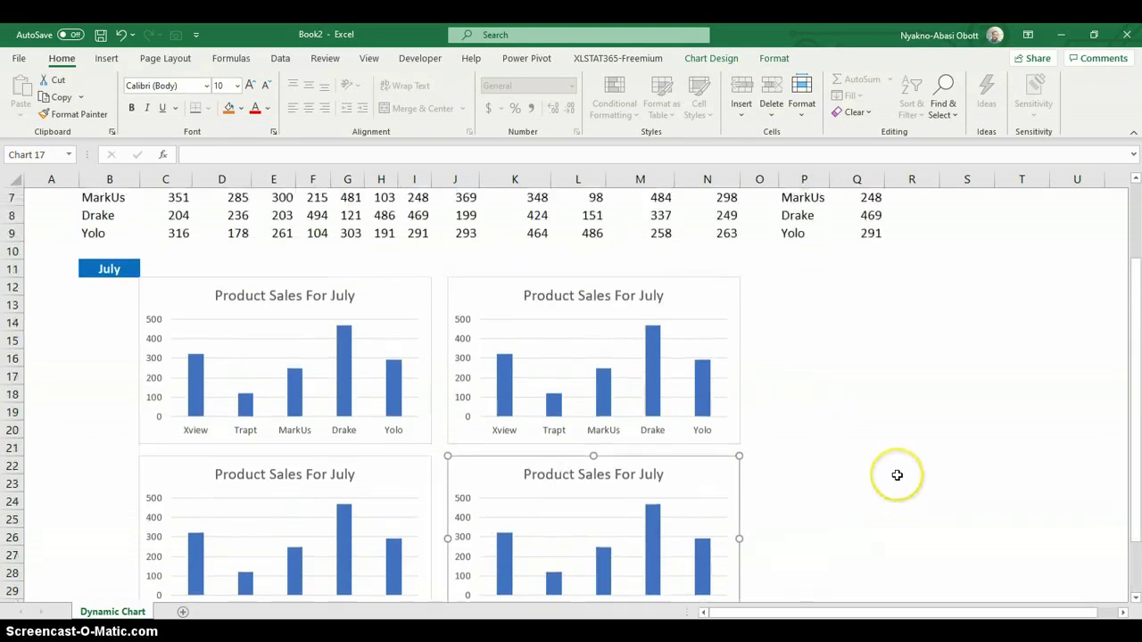
pyautogui.scroll(-1, 897, 476)
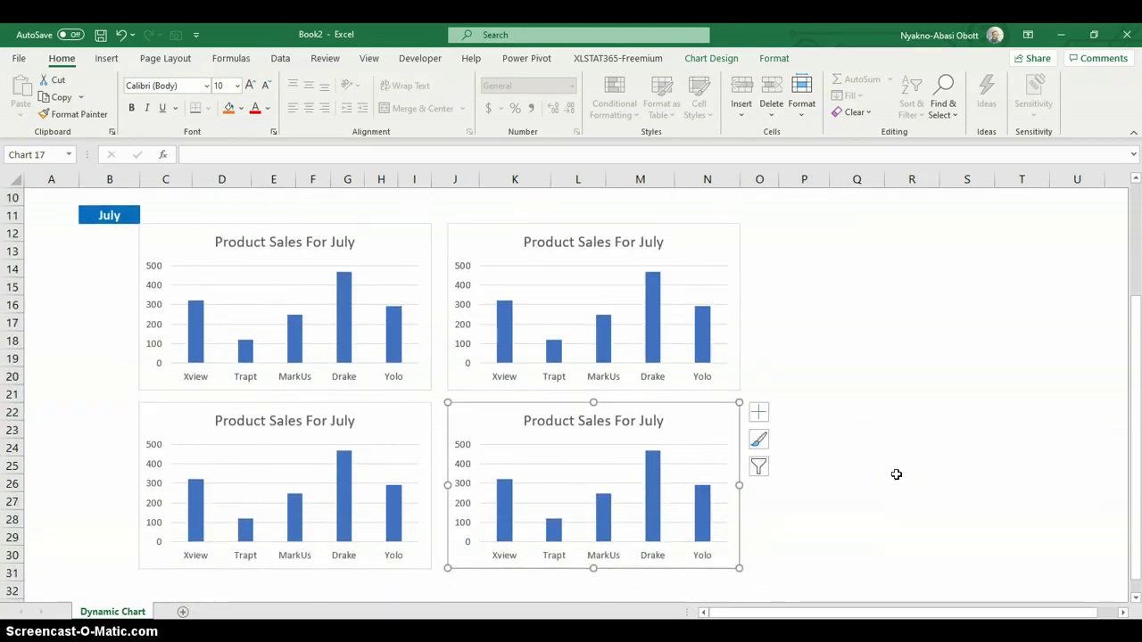
pyautogui.scroll(1, 897, 476)
pyautogui.click(613, 382)
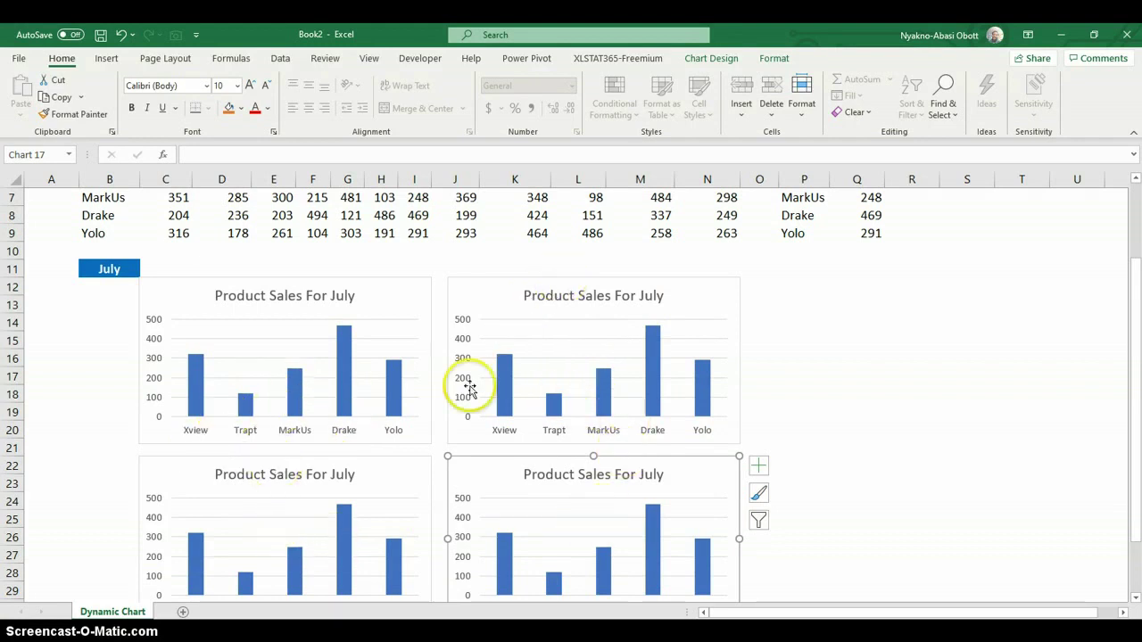
# Step: Change the chart beside the original in the upper row to a Clustered Bar chart
pyautogui.click(570, 280)
pyautogui.rightClick(572, 279)
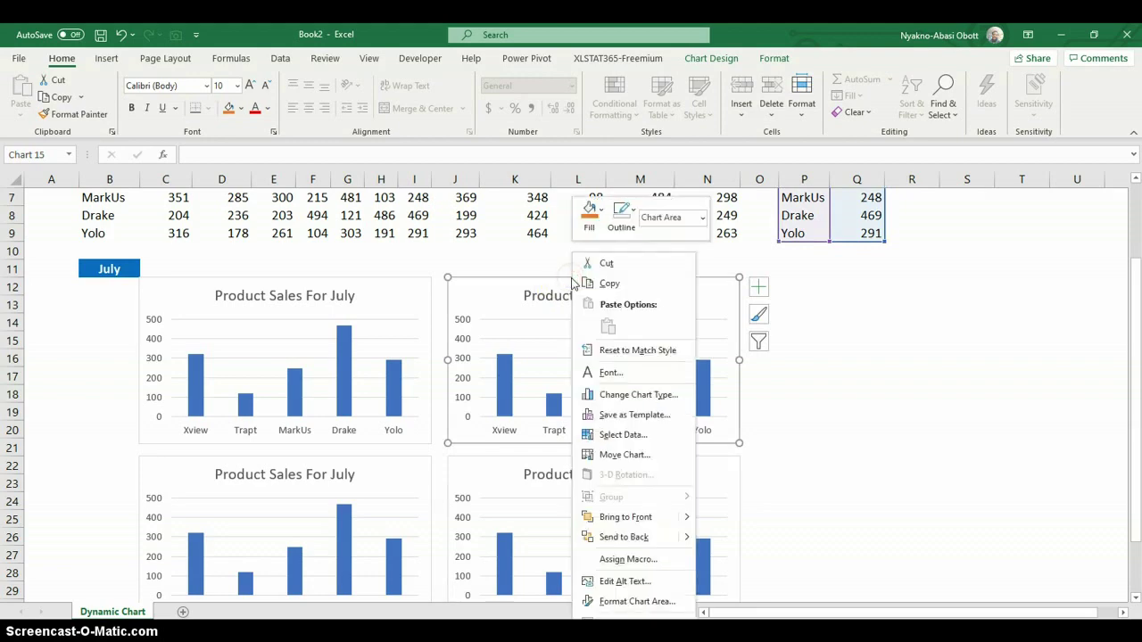
pyautogui.click(630, 399)
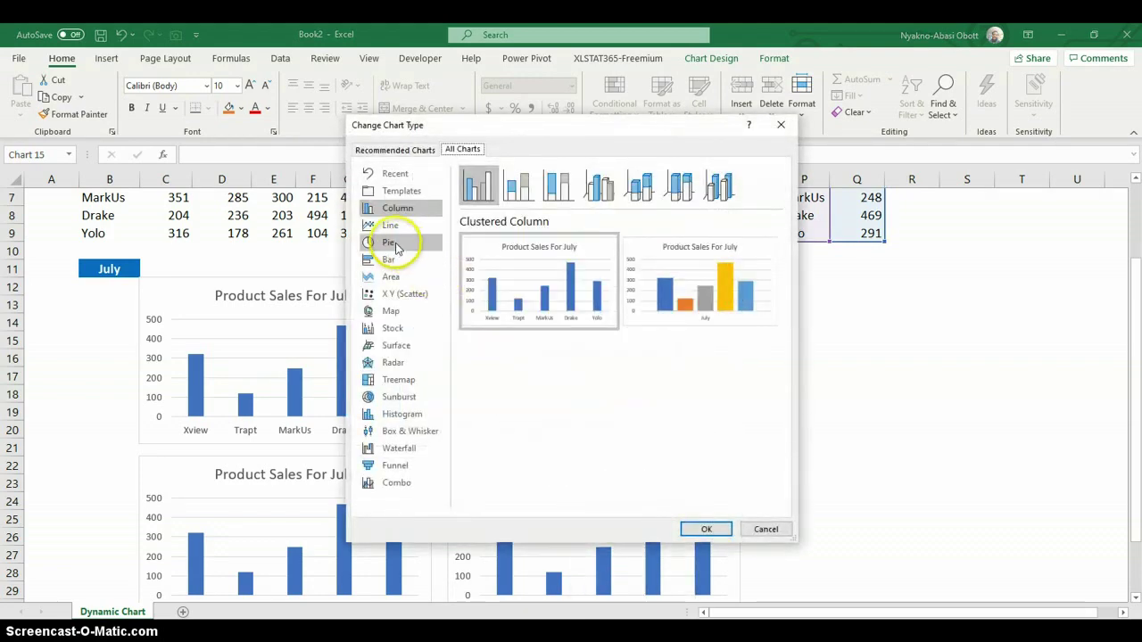
pyautogui.click(388, 258)
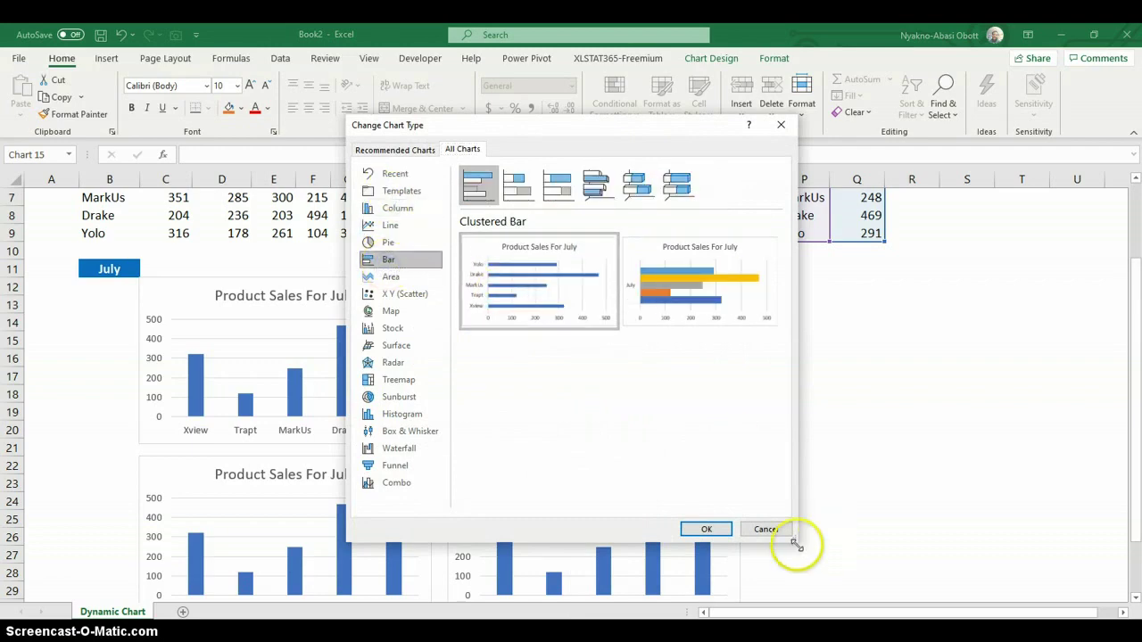
pyautogui.click(706, 528)
# Step: Change the chart directly below the original column chart to a Line chart
pyautogui.scroll(-1, 723, 407)
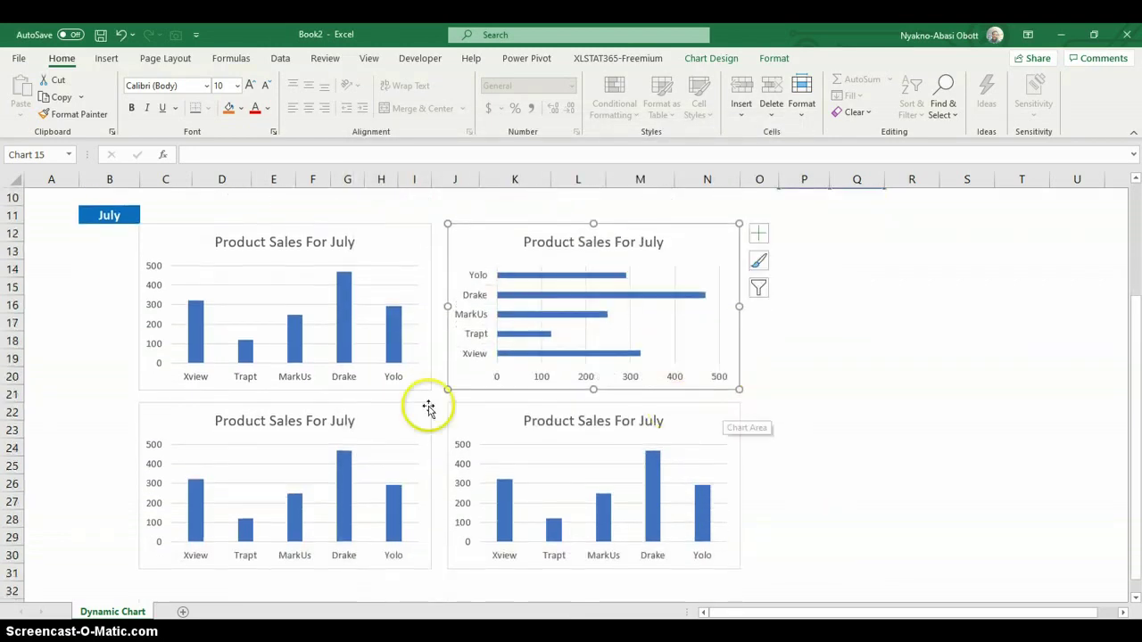
pyautogui.rightClick(290, 403)
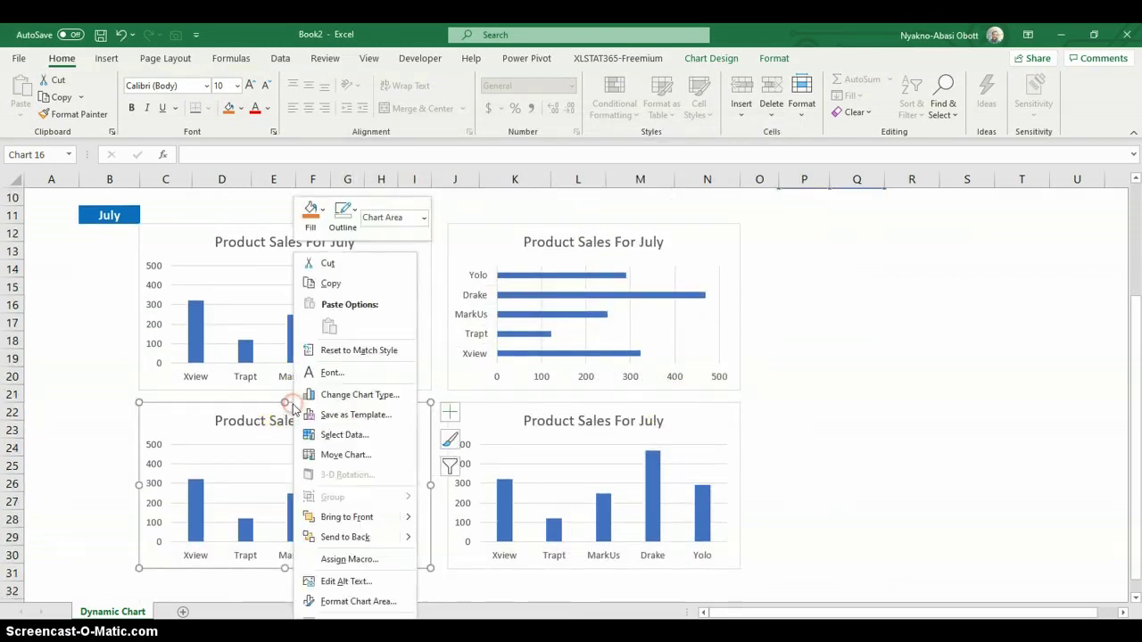
pyautogui.click(374, 397)
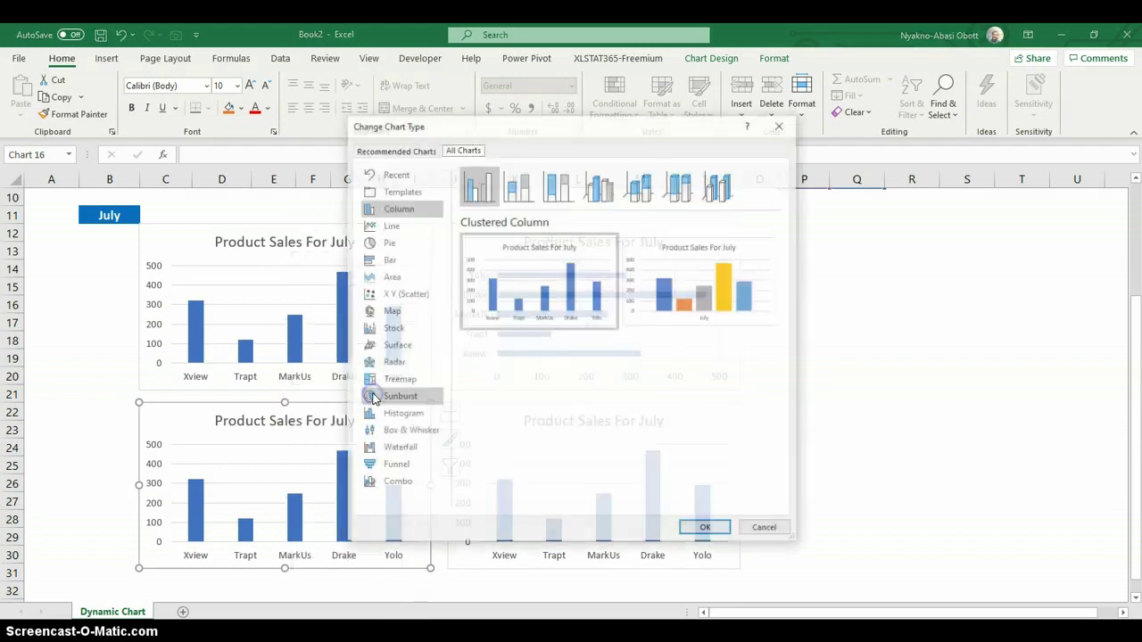
pyautogui.click(390, 226)
pyautogui.click(706, 528)
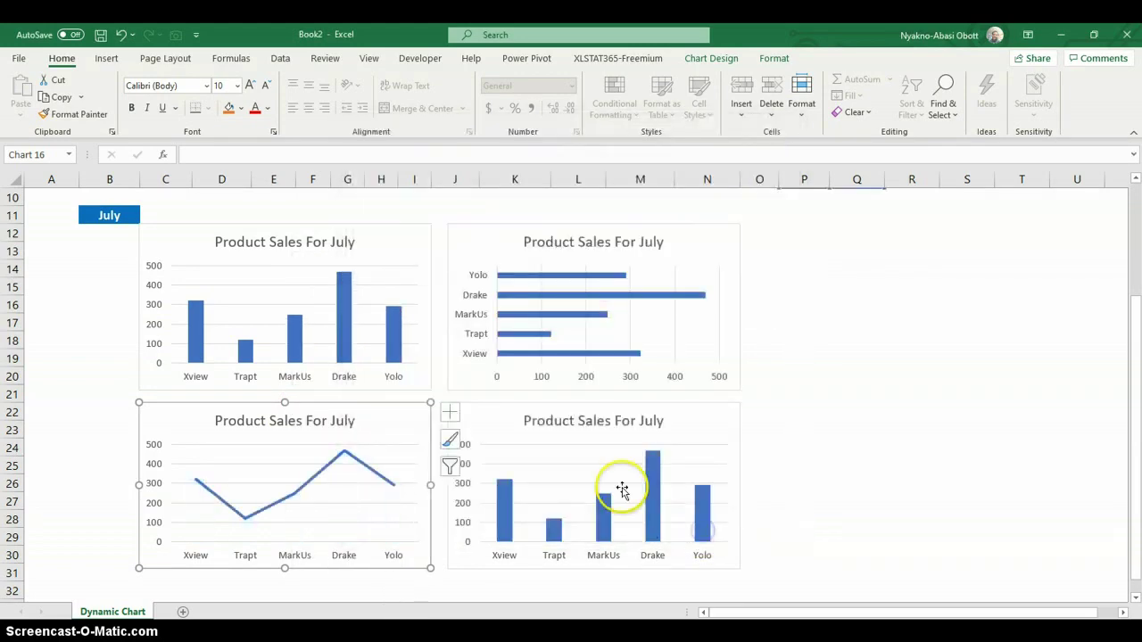
# Step: Change the remaining column chart in the lower row, beside the line chart, to a Pie chart
pyautogui.rightClick(591, 408)
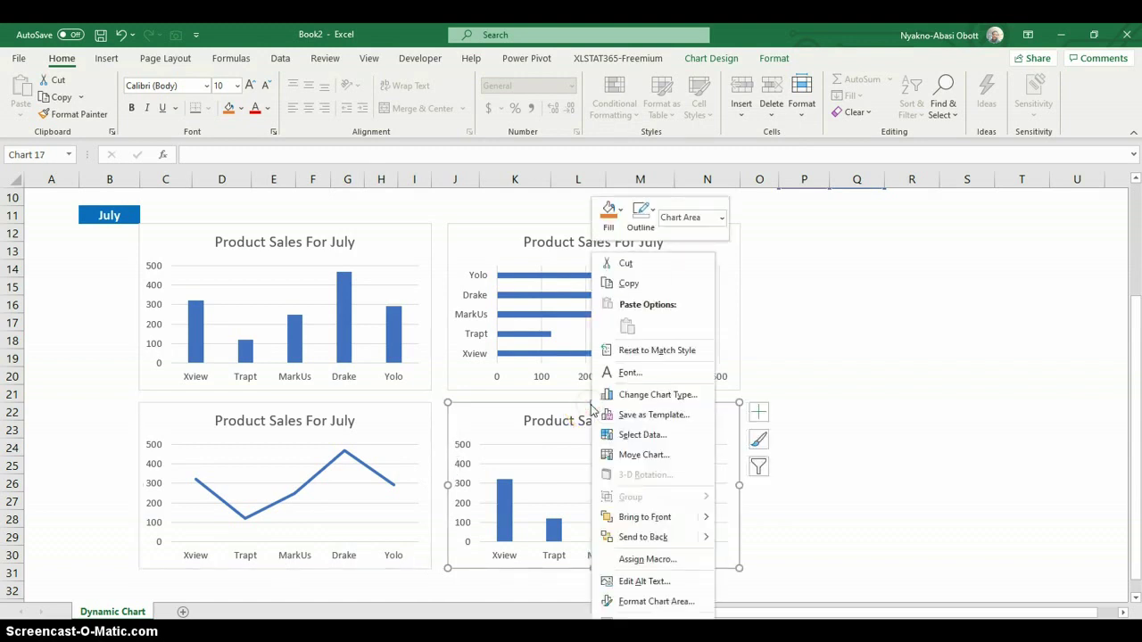
pyautogui.click(658, 394)
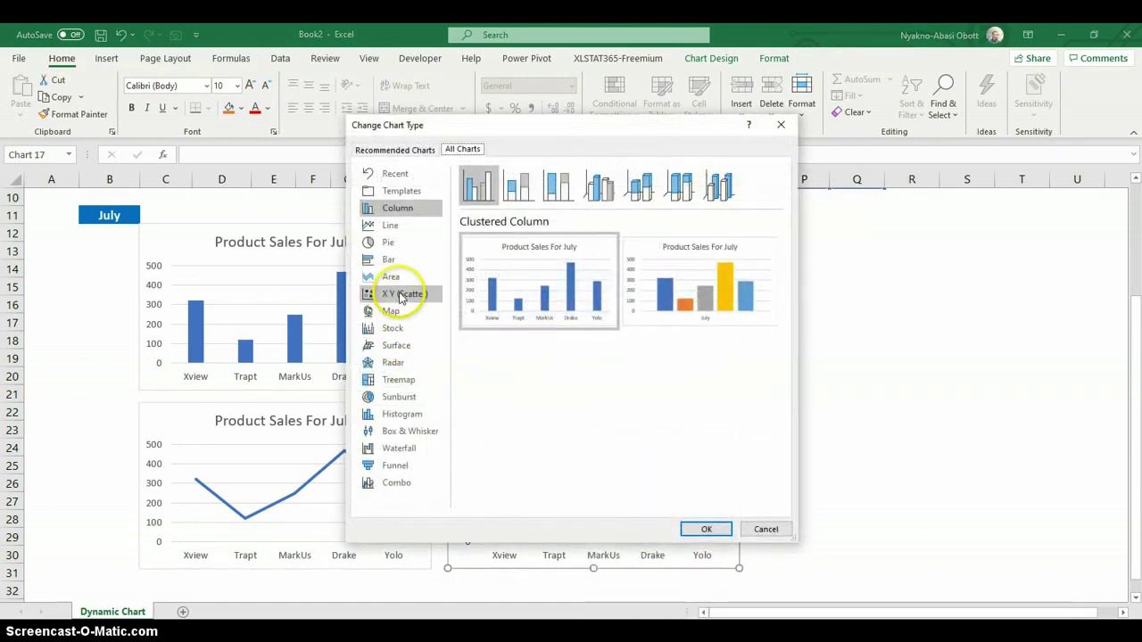
pyautogui.click(388, 243)
pyautogui.click(707, 530)
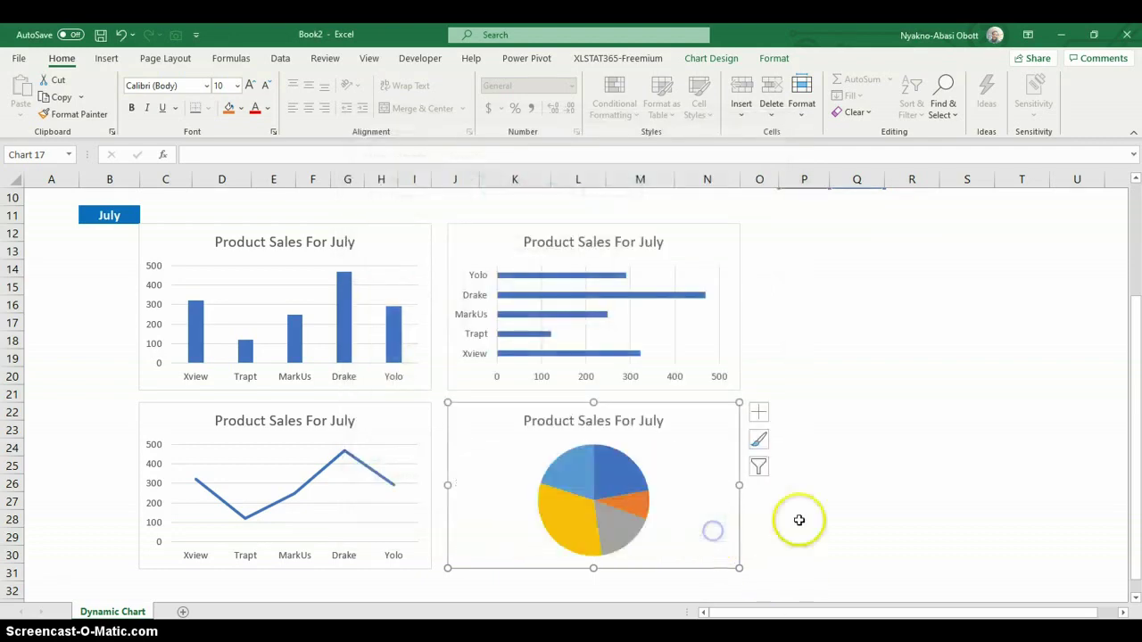
pyautogui.scroll(3, 798, 520)
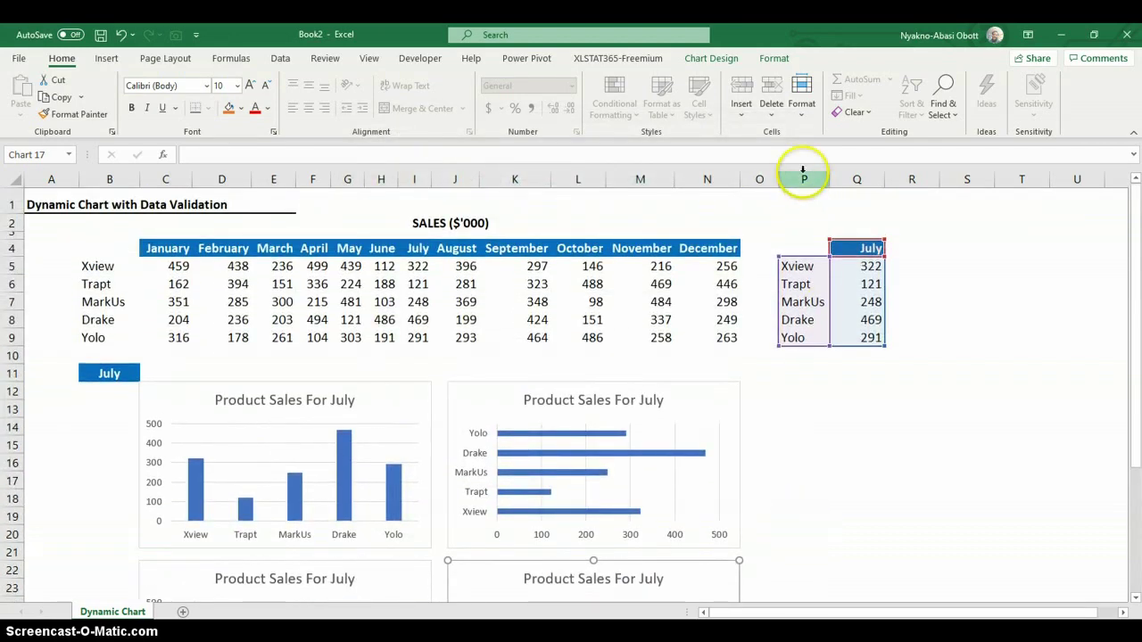
pyautogui.moveTo(803, 176); pyautogui.dragTo(808, 180)
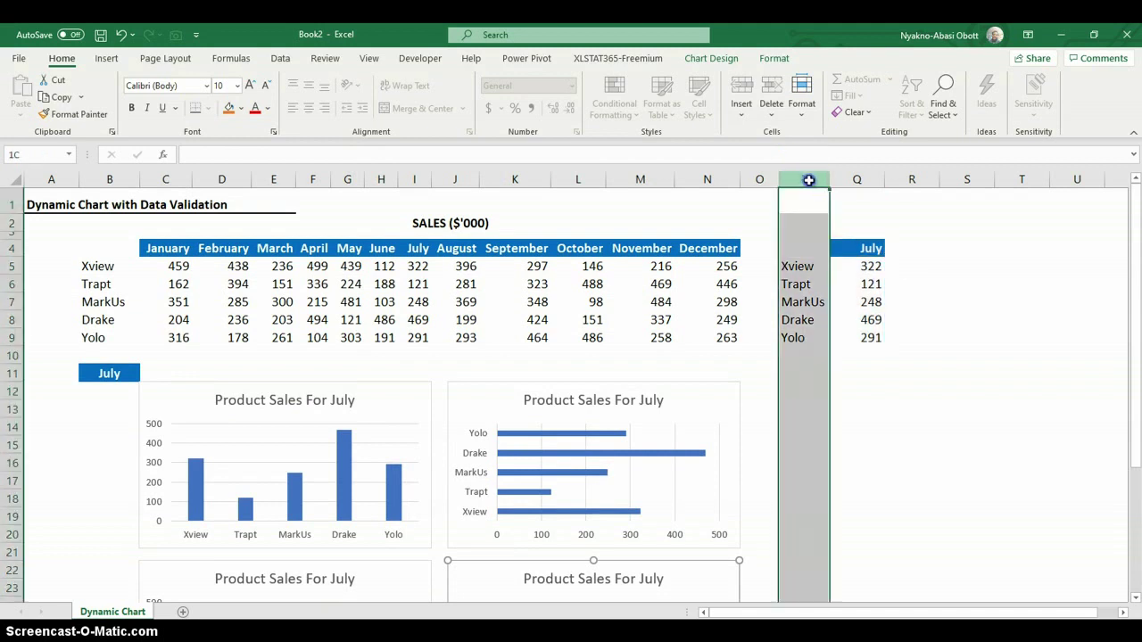
pyautogui.scroll(-3, 875, 428)
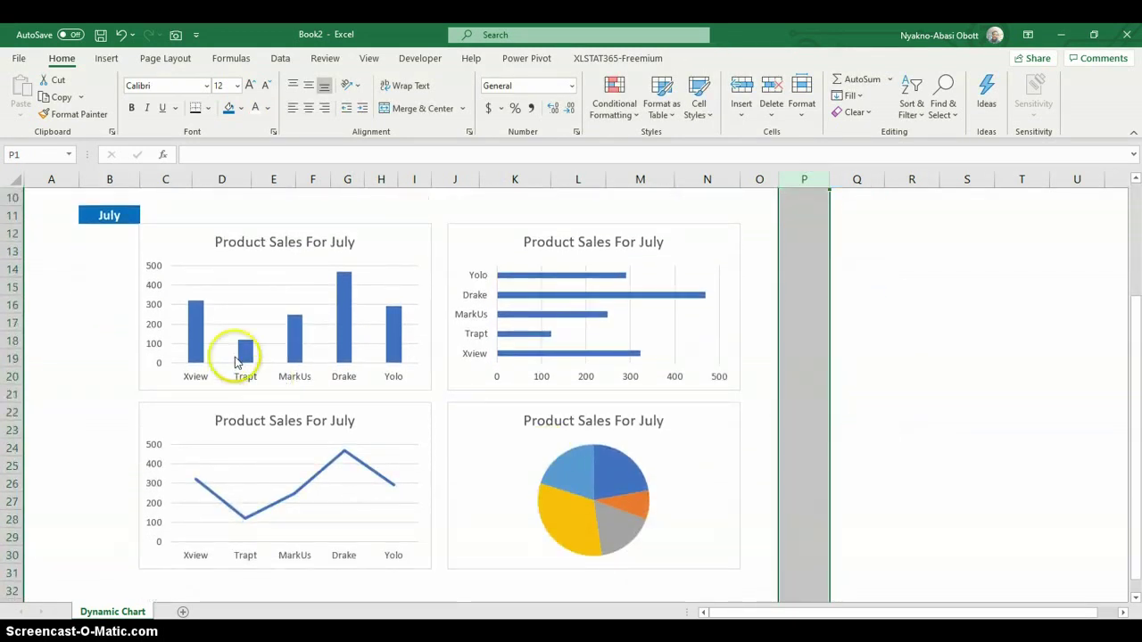
# Step: Delete the horizontal gridlines and the vertical value axis from the column chart
pyautogui.click(226, 306)
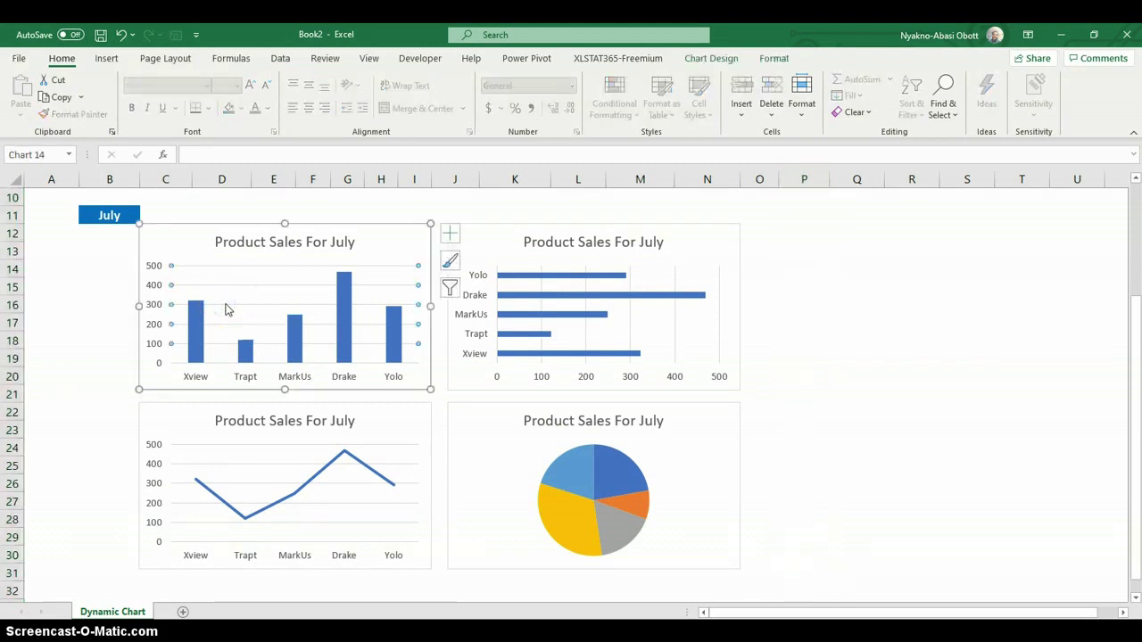
pyautogui.click(235, 300)
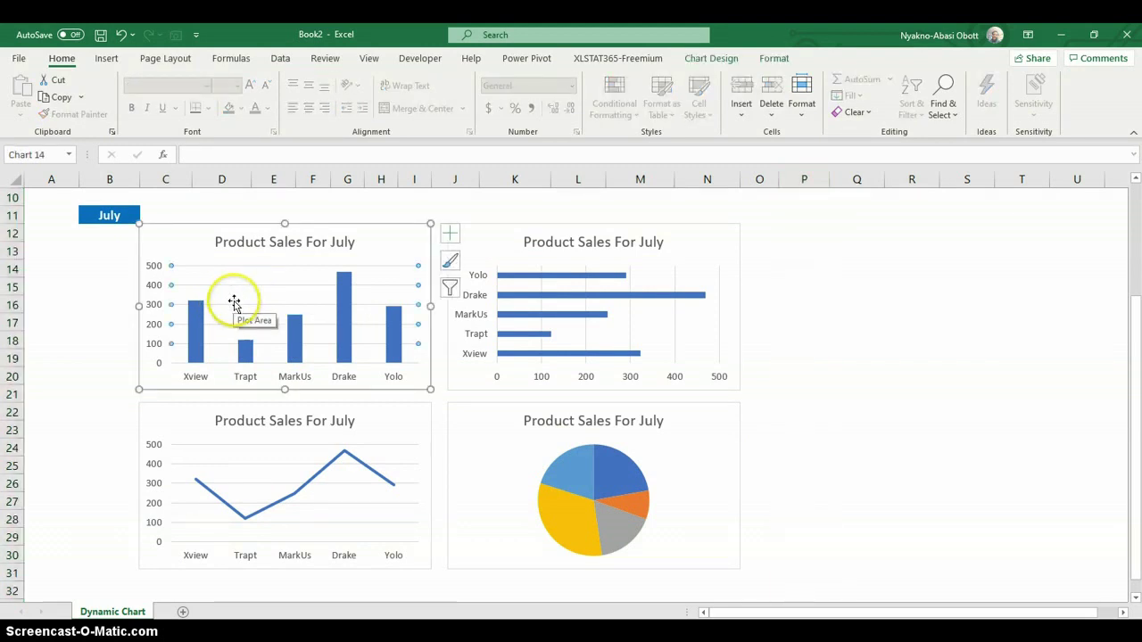
pyautogui.click(159, 275)
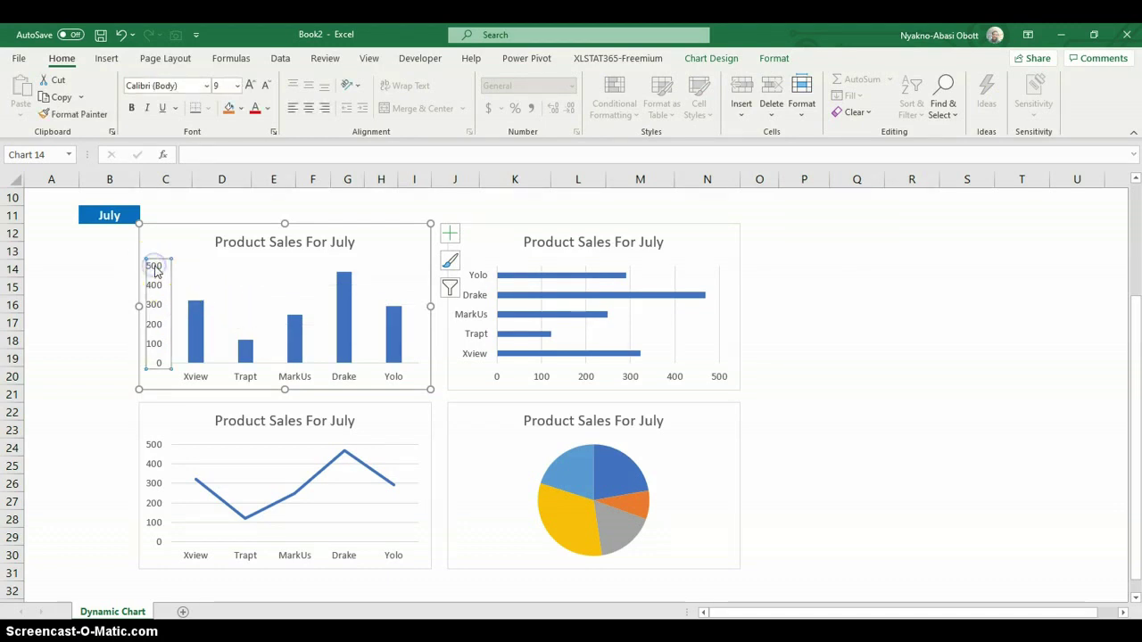
pyautogui.press('Delete')
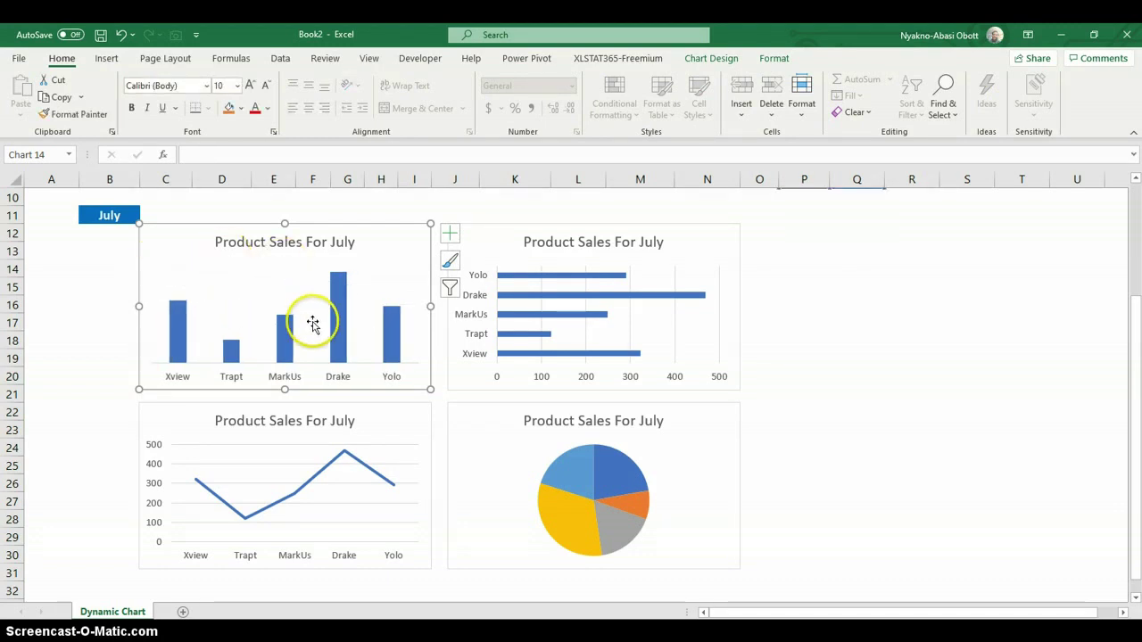
# Step: Format the column chart's data series so that its fill colours vary by point
pyautogui.click(182, 320)
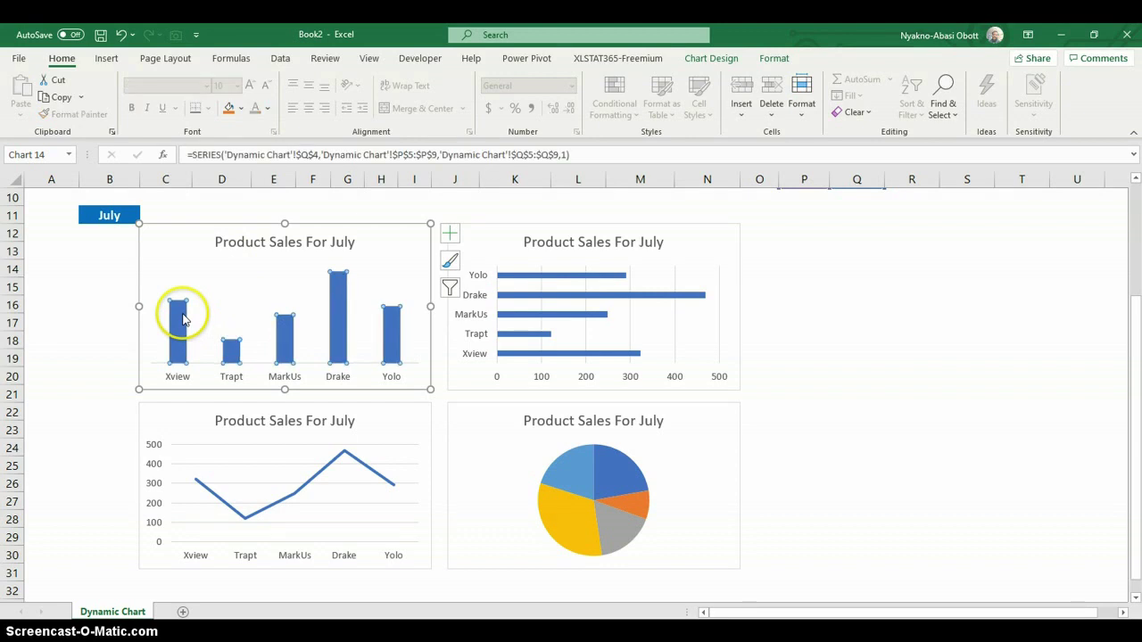
pyautogui.rightClick(391, 328)
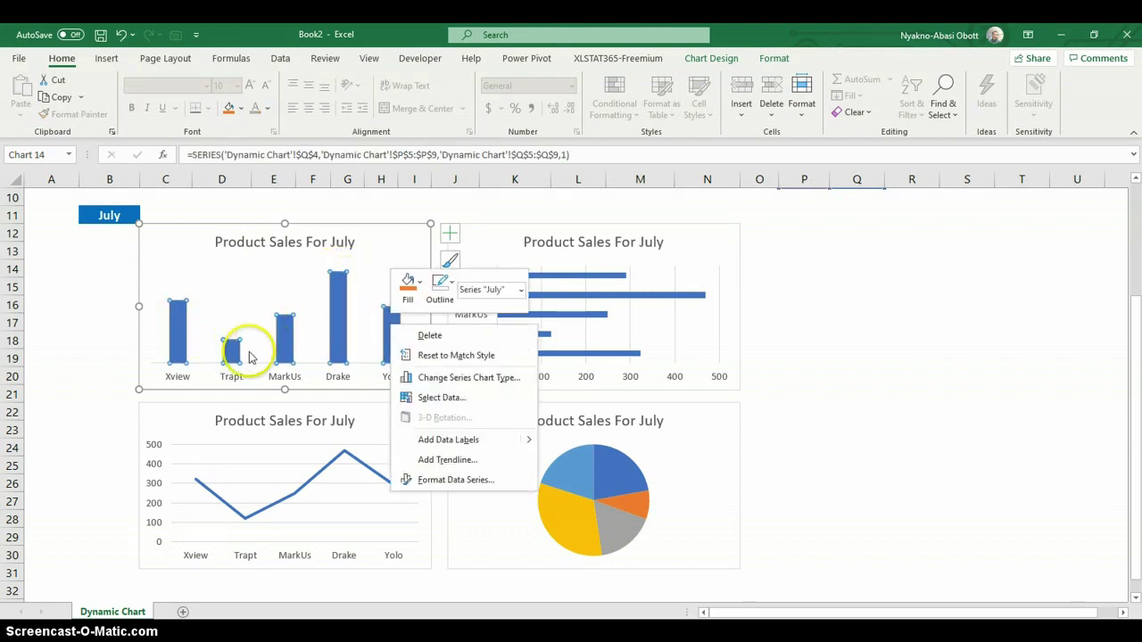
pyautogui.click(468, 481)
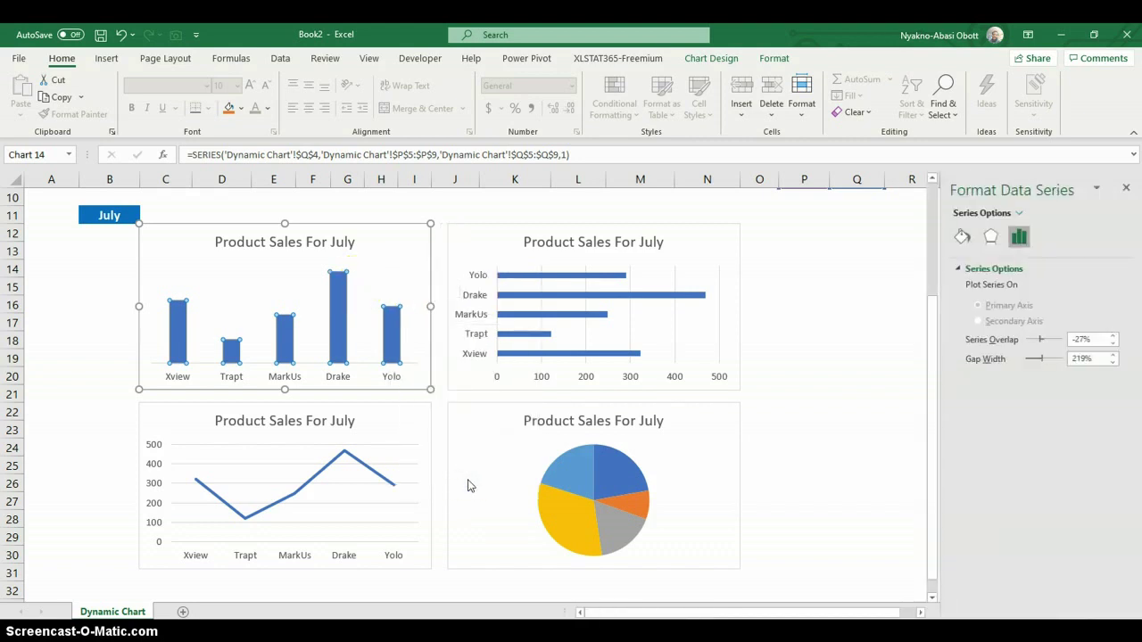
pyautogui.click(962, 236)
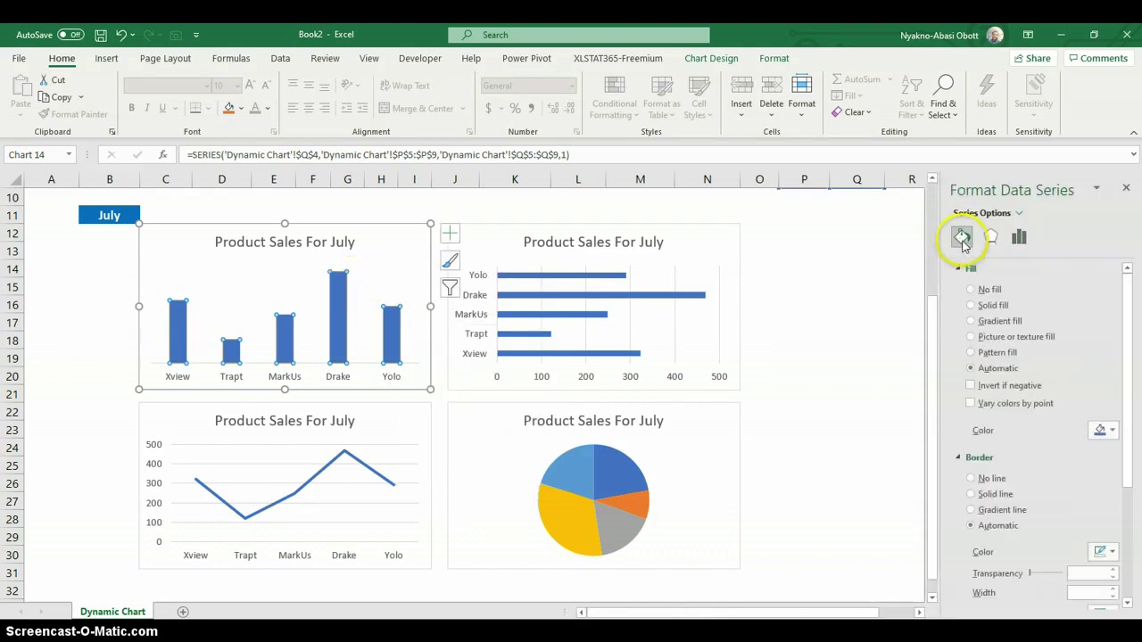
pyautogui.click(971, 404)
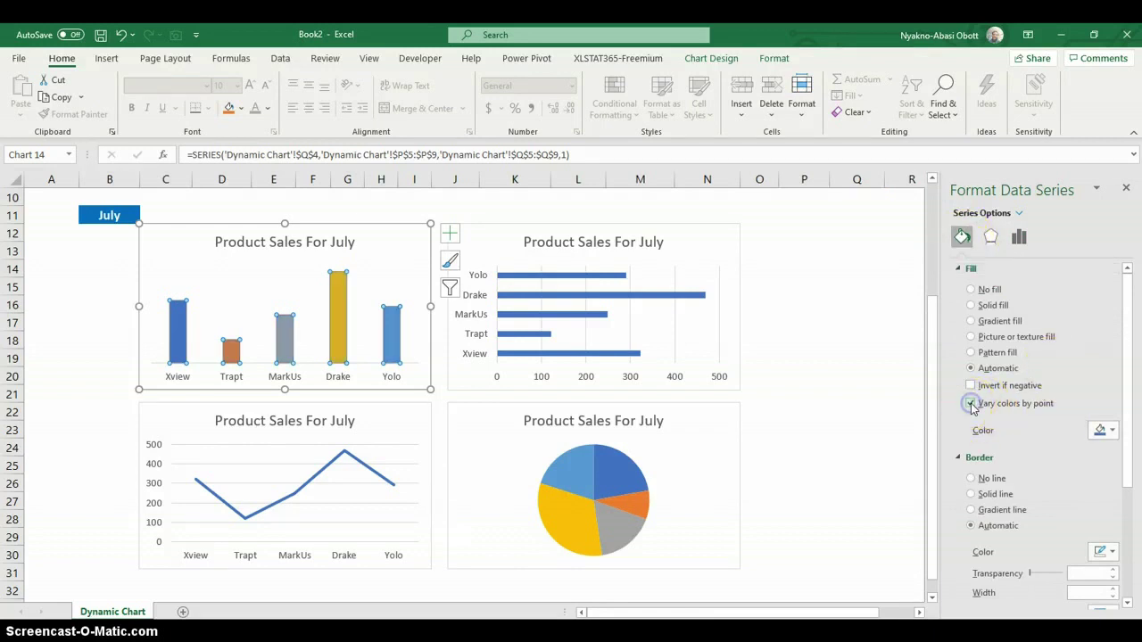
# Step: Vary the bar chart's series colours by point and delete its vertical gridlines
pyautogui.click(571, 296)
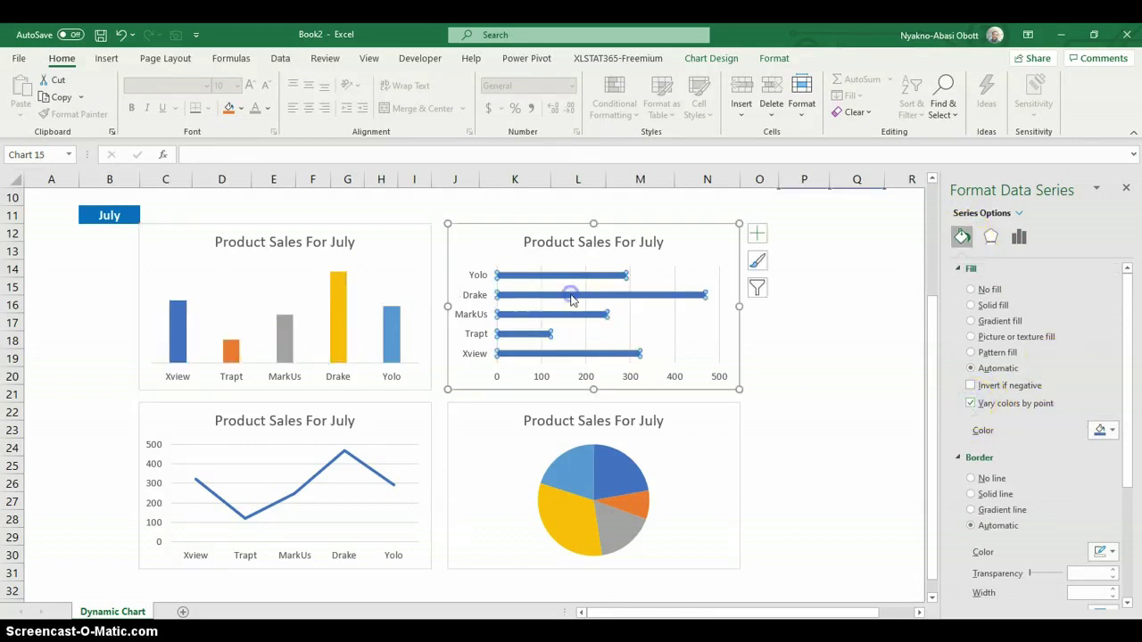
pyautogui.click(961, 237)
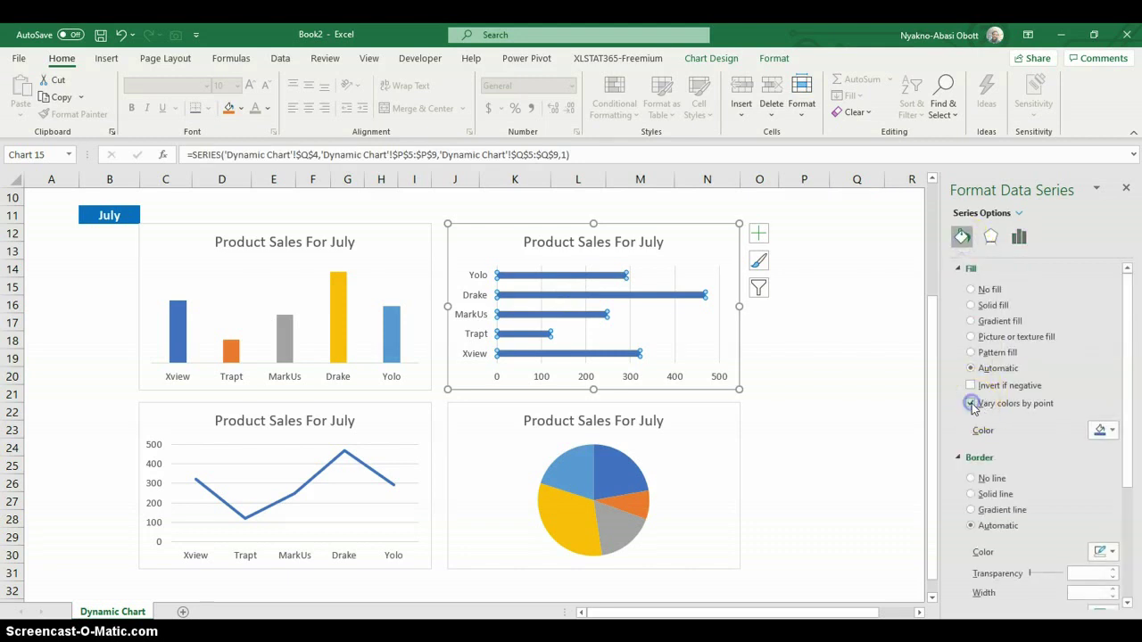
pyautogui.click(971, 404)
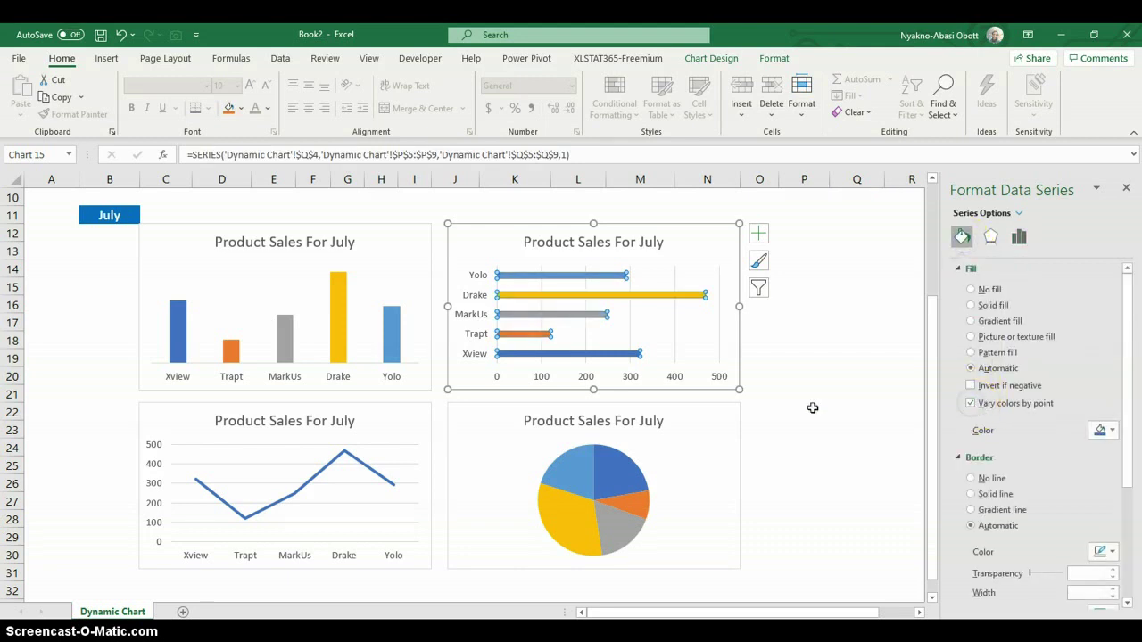
pyautogui.click(629, 323)
pyautogui.press('Delete')
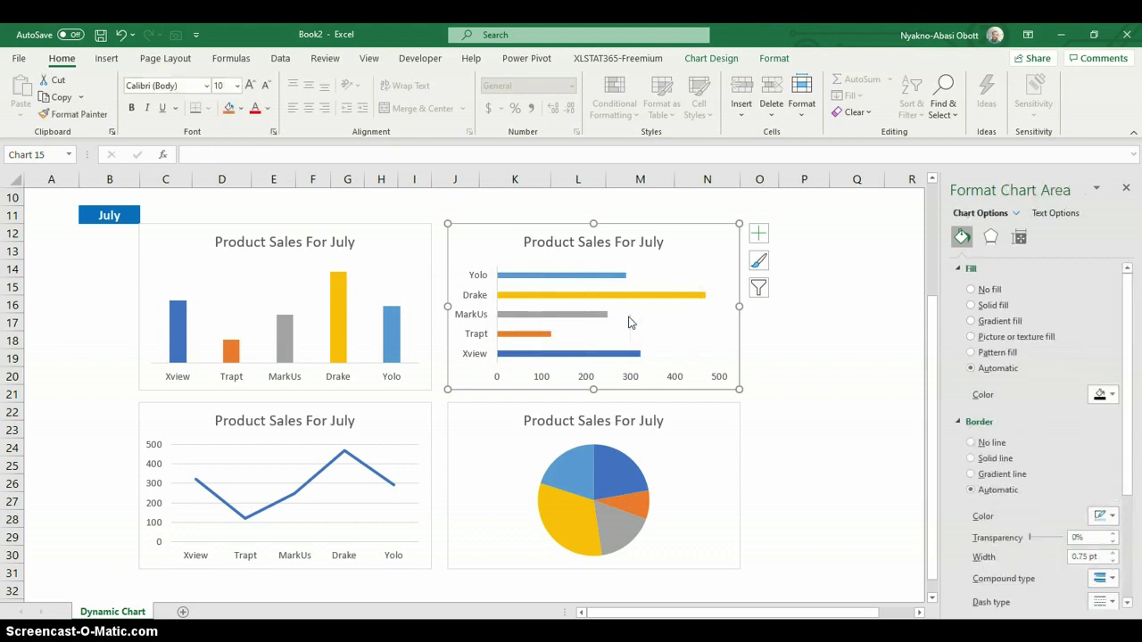
# Step: Delete the horizontal gridlines and the vertical value axis from the line chart
pyautogui.click(291, 470)
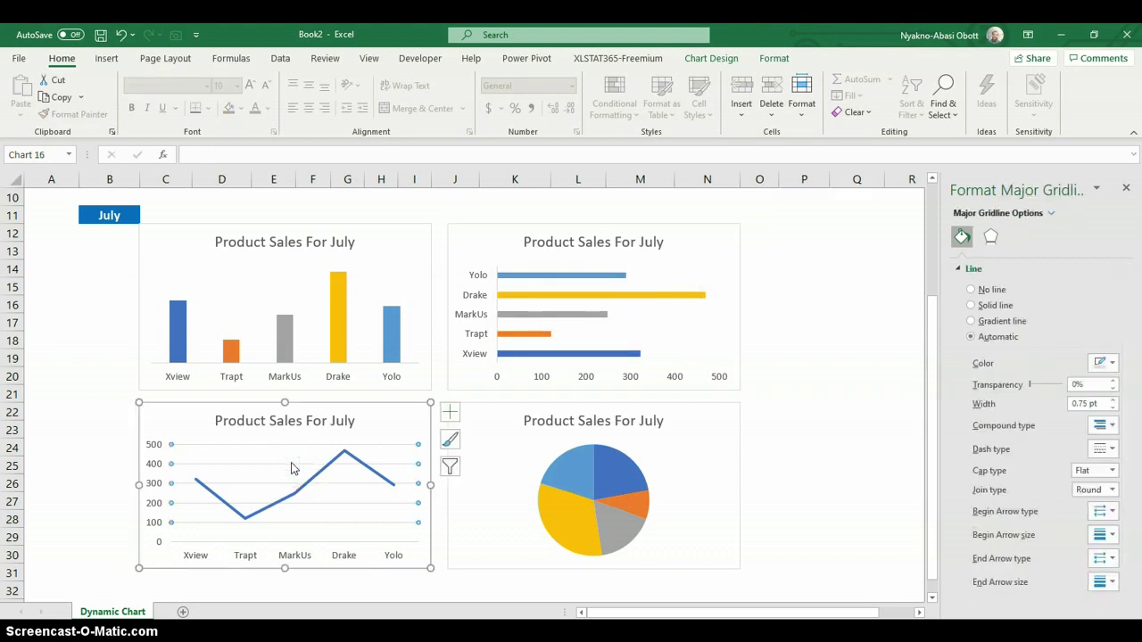
pyautogui.press('Delete')
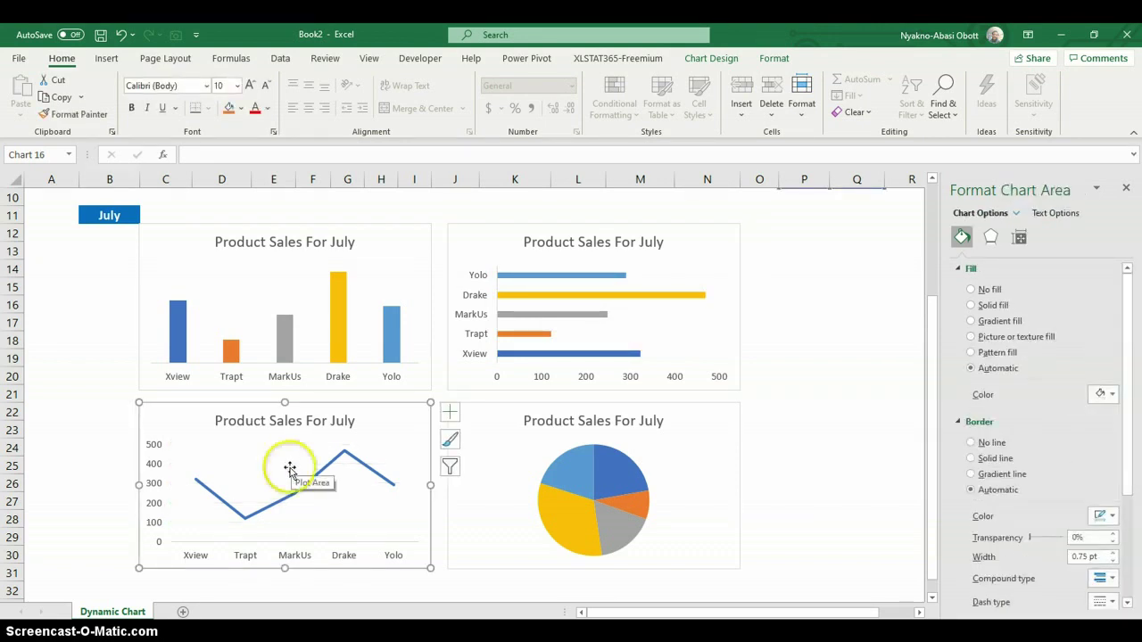
pyautogui.click(155, 446)
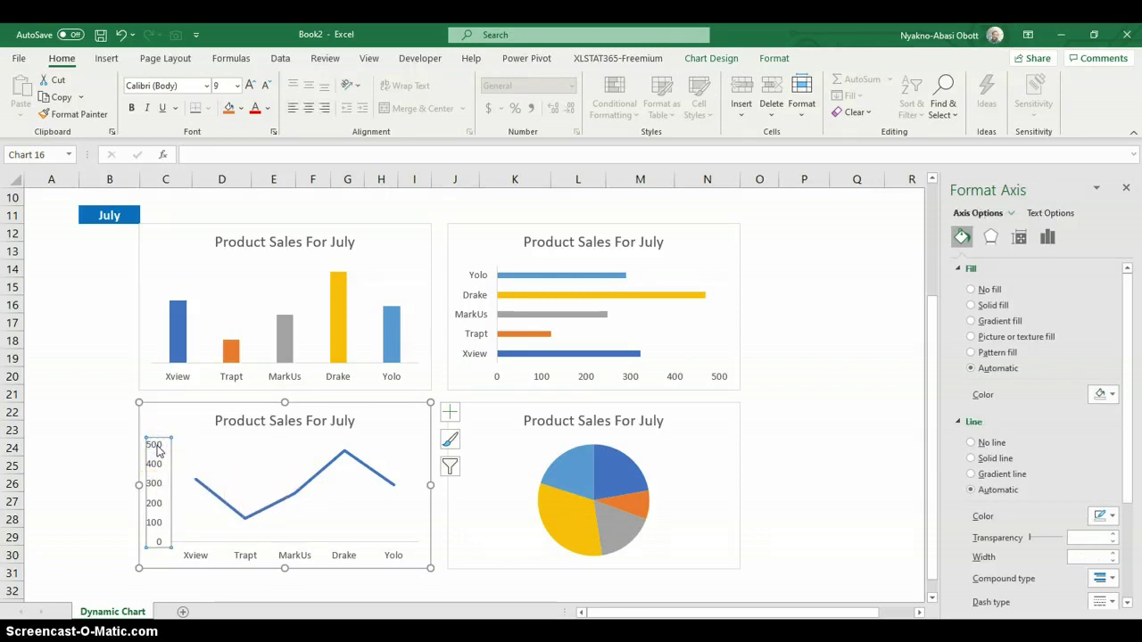
pyautogui.press('Delete')
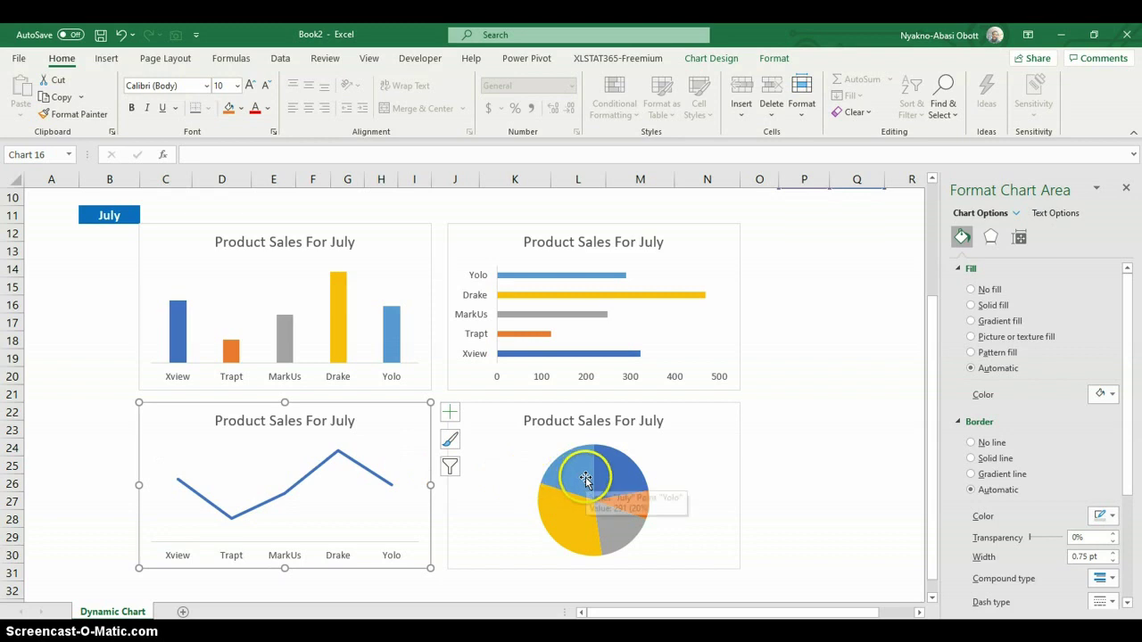
# Step: Add data labels to the pie chart showing category name and percentage without the value, positioned at Outside End
pyautogui.click(598, 474)
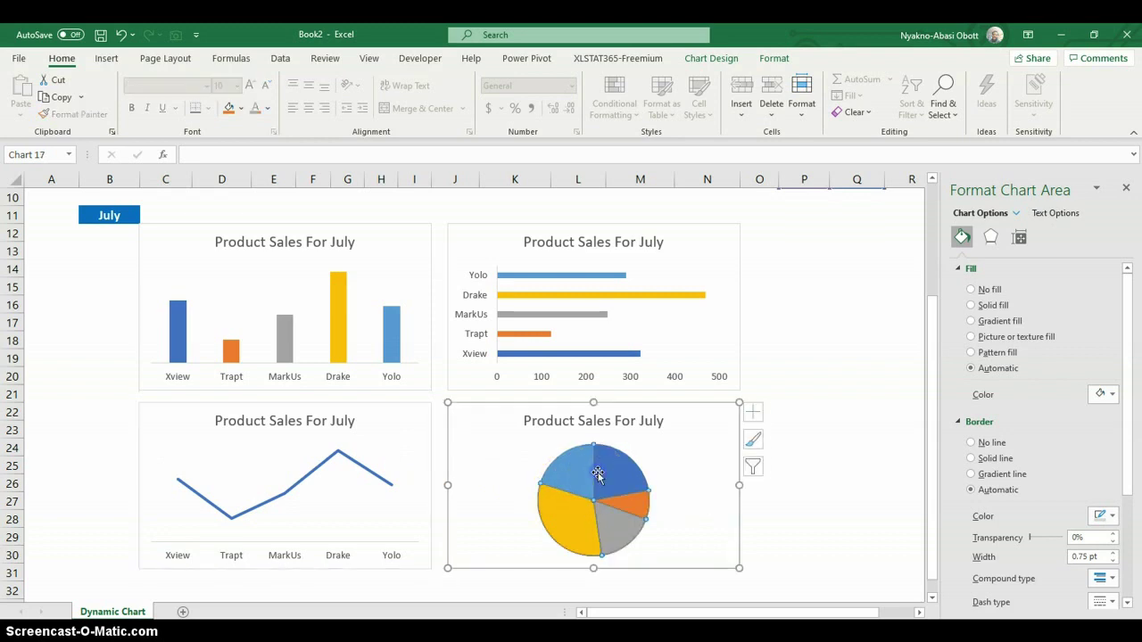
pyautogui.click(760, 412)
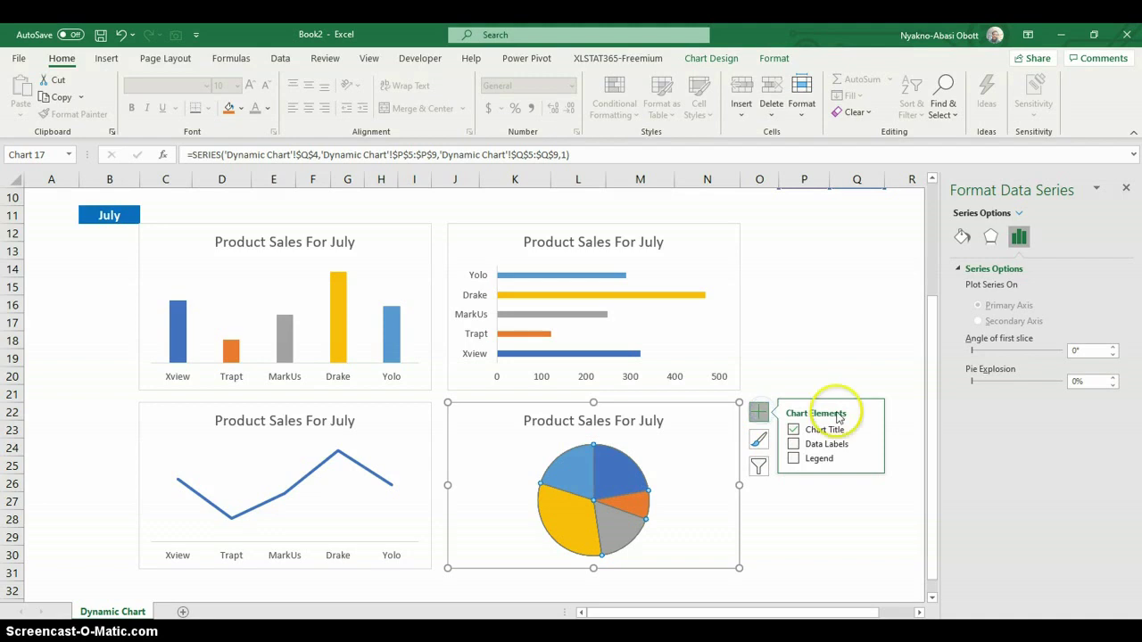
pyautogui.click(870, 443)
pyautogui.click(933, 534)
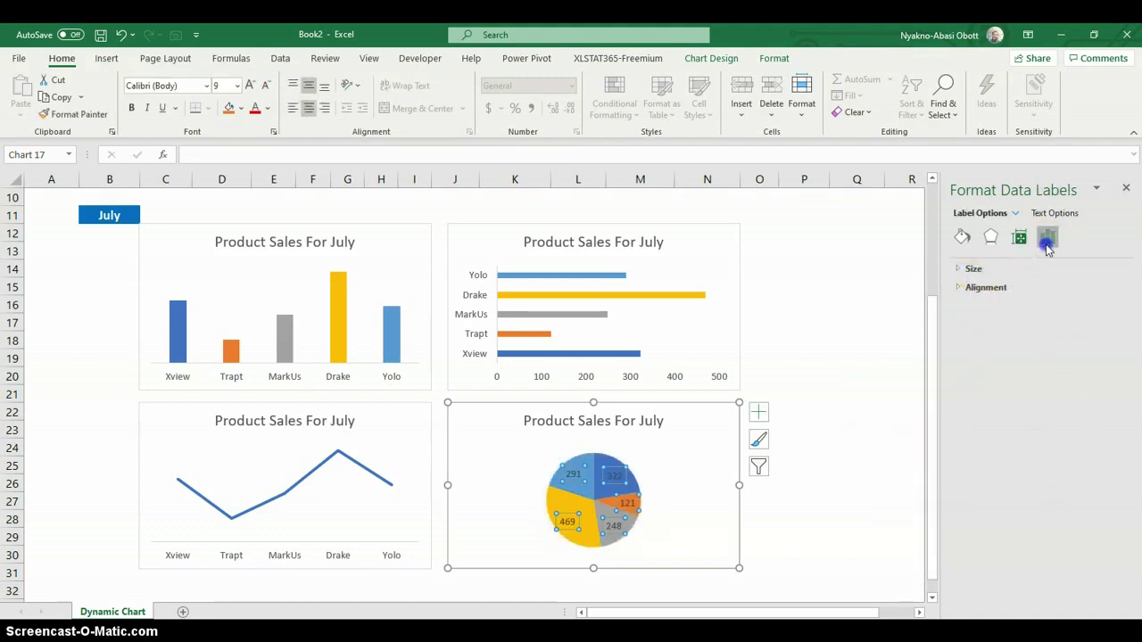
pyautogui.click(1047, 241)
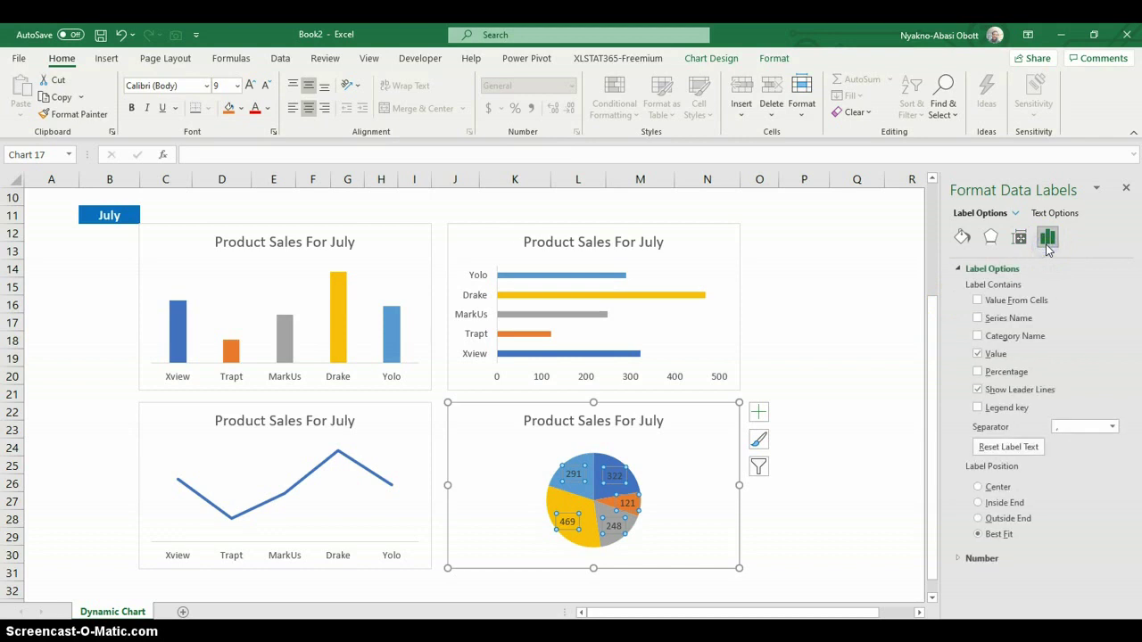
pyautogui.click(978, 372)
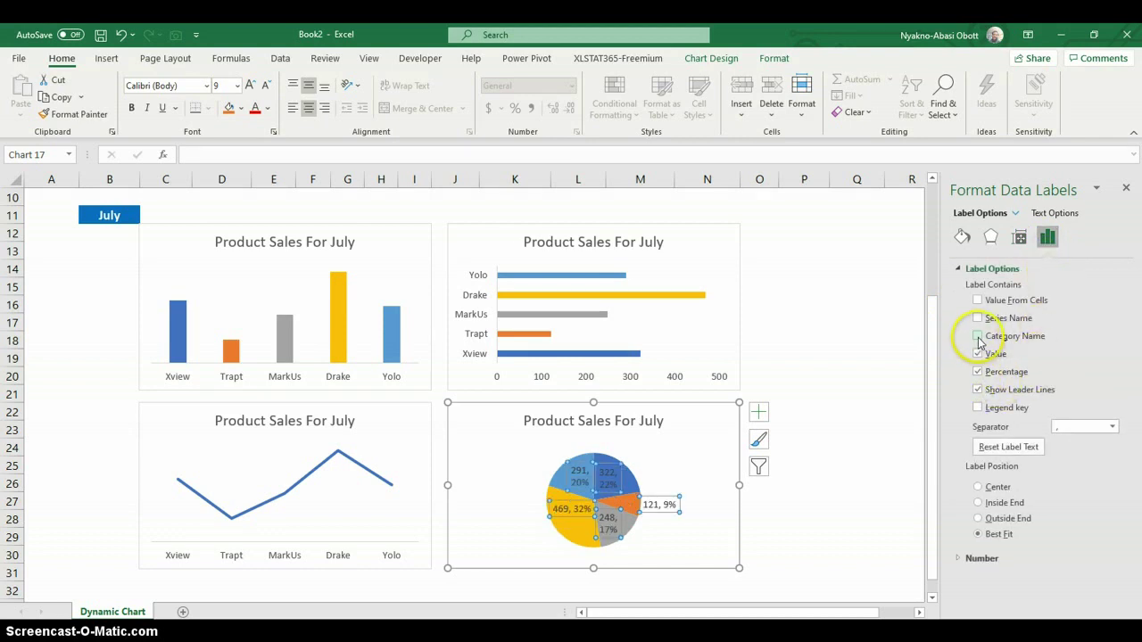
pyautogui.click(978, 336)
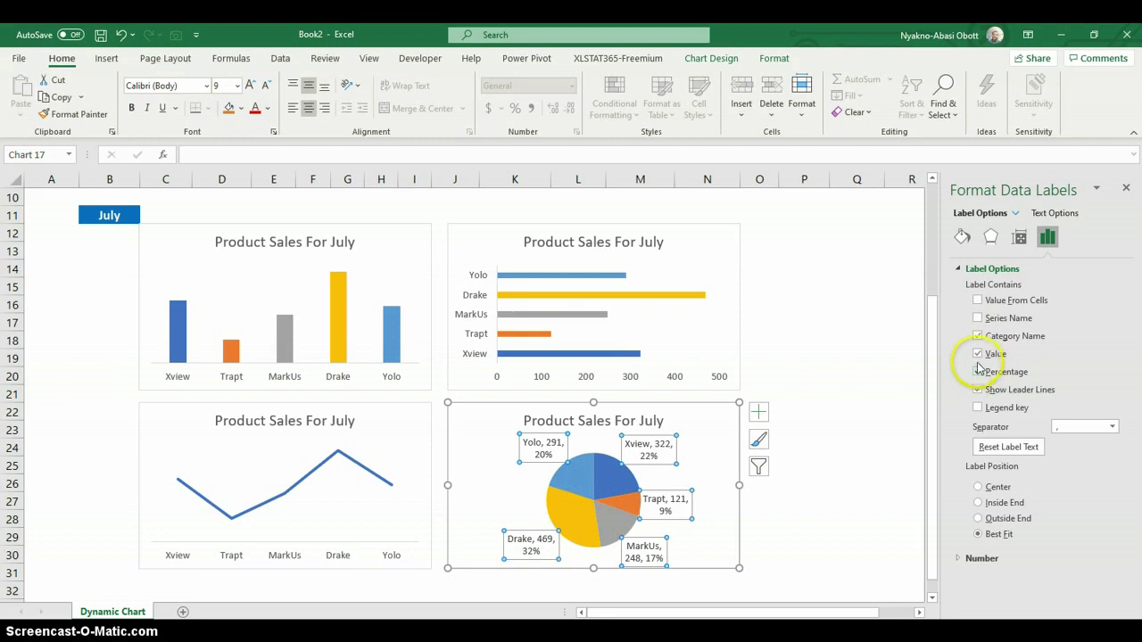
pyautogui.click(978, 354)
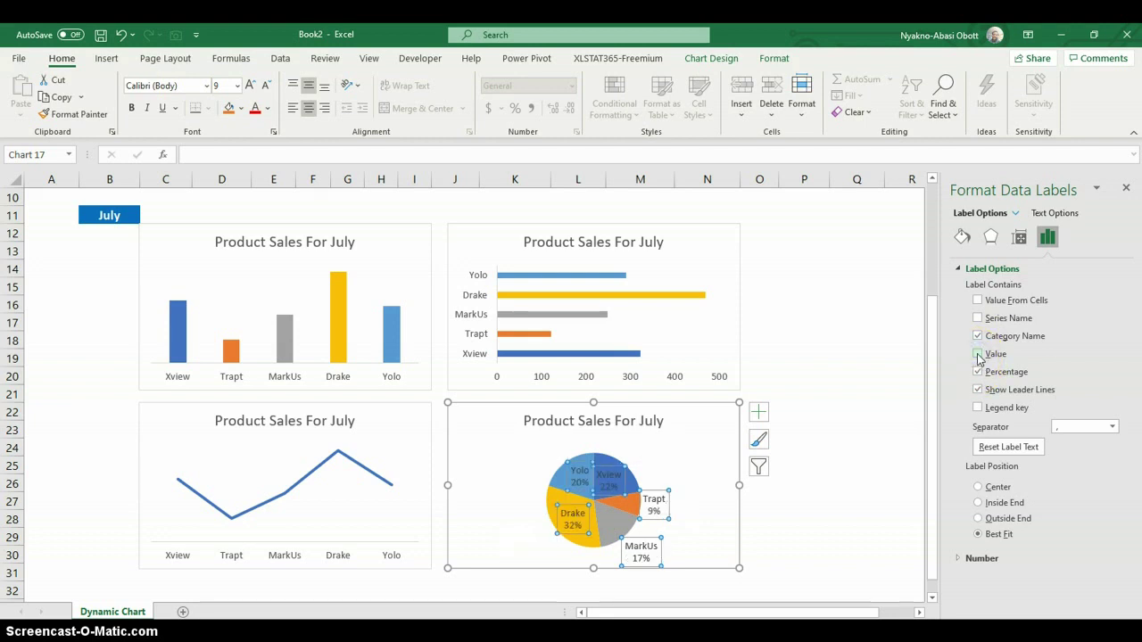
pyautogui.click(978, 518)
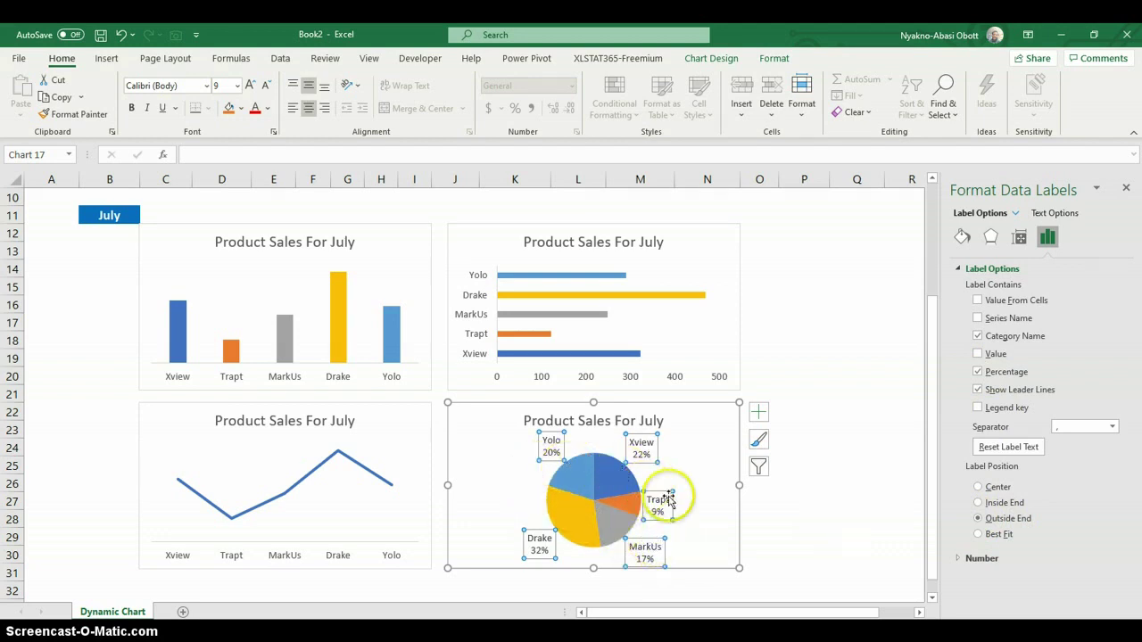
pyautogui.click(834, 466)
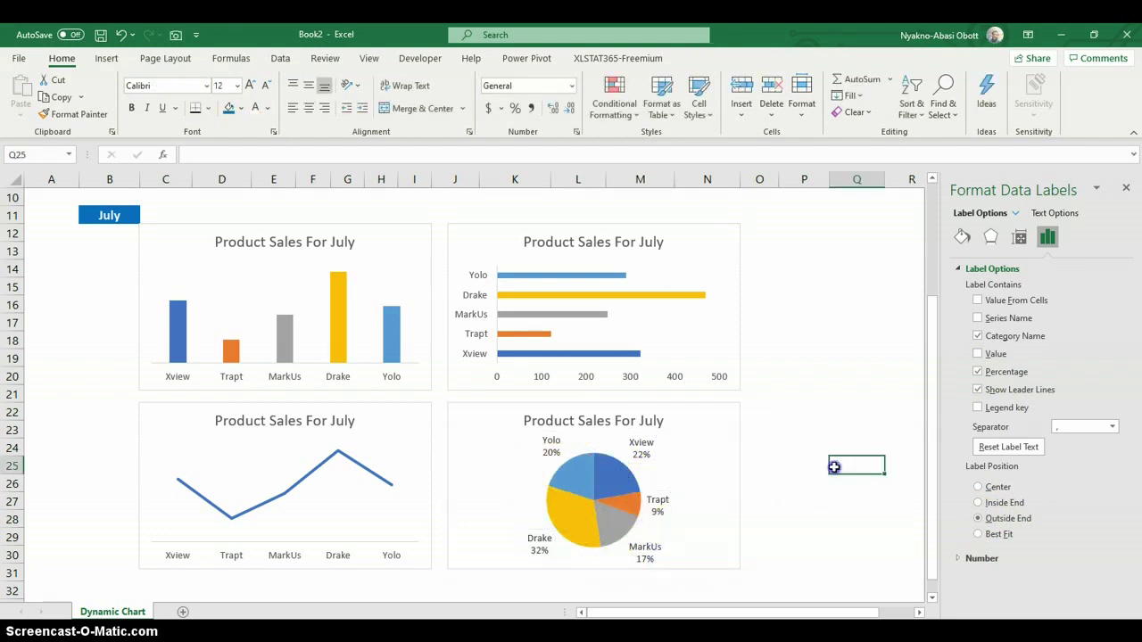
# Step: Add data labels to the column chart at the Outside End position
pyautogui.click(287, 332)
pyautogui.click(451, 234)
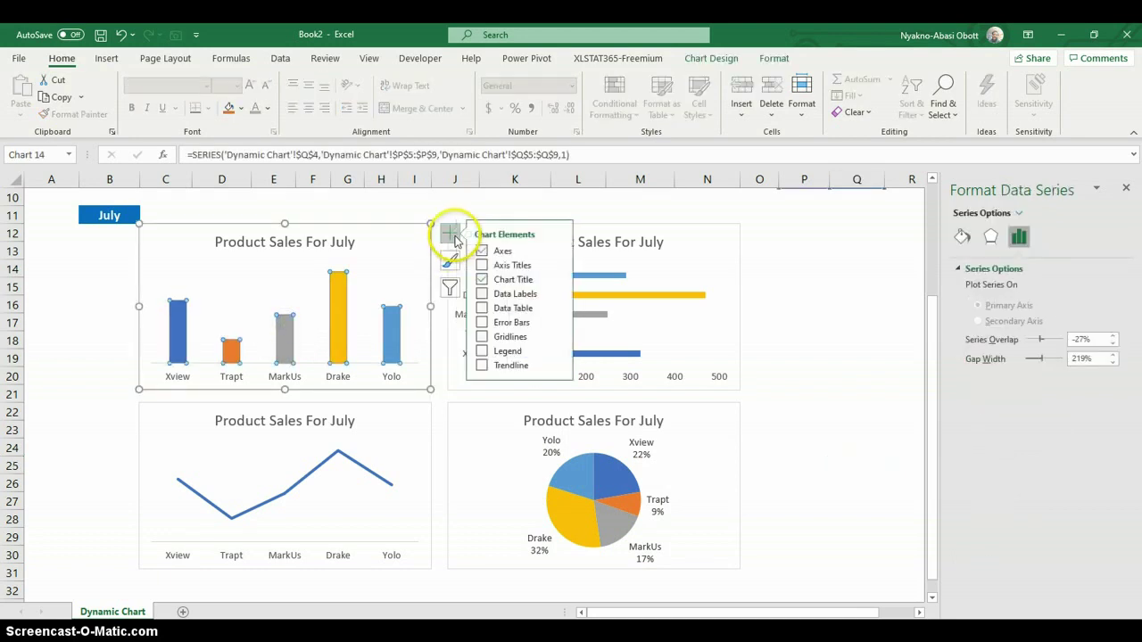
pyautogui.click(560, 295)
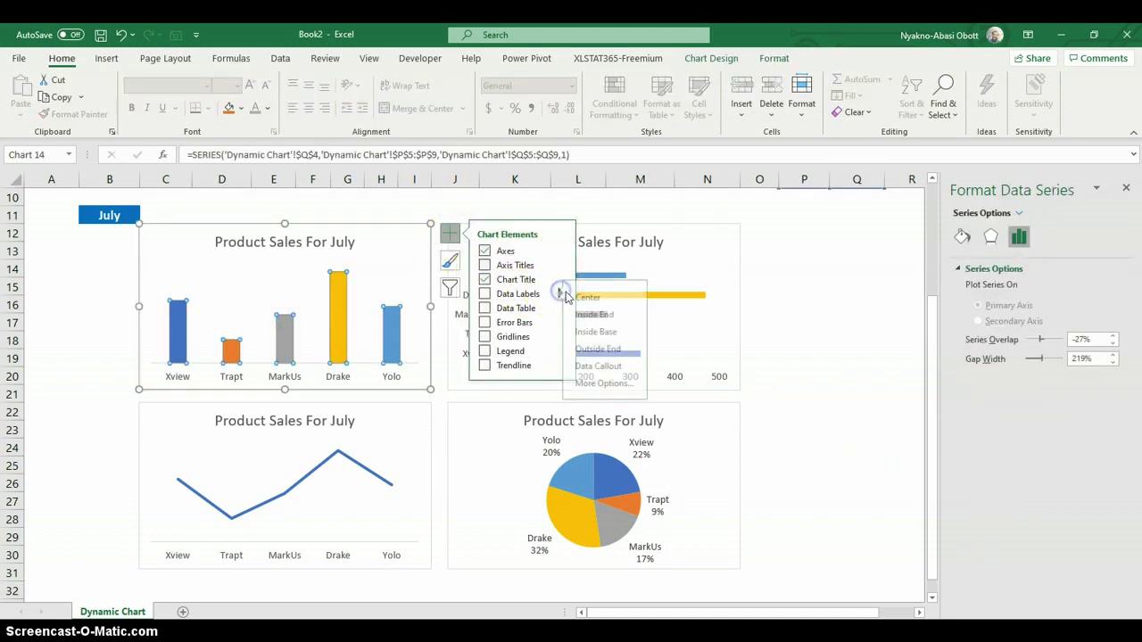
pyautogui.click(612, 350)
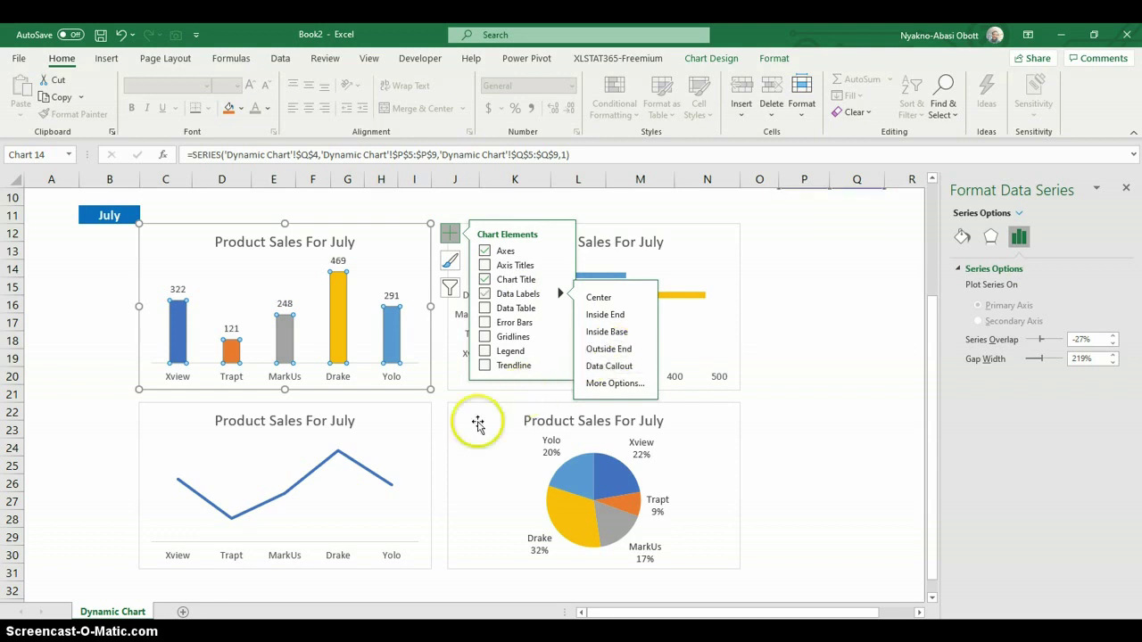
# Step: Add data labels to the line chart, positioned above the points
pyautogui.click(321, 475)
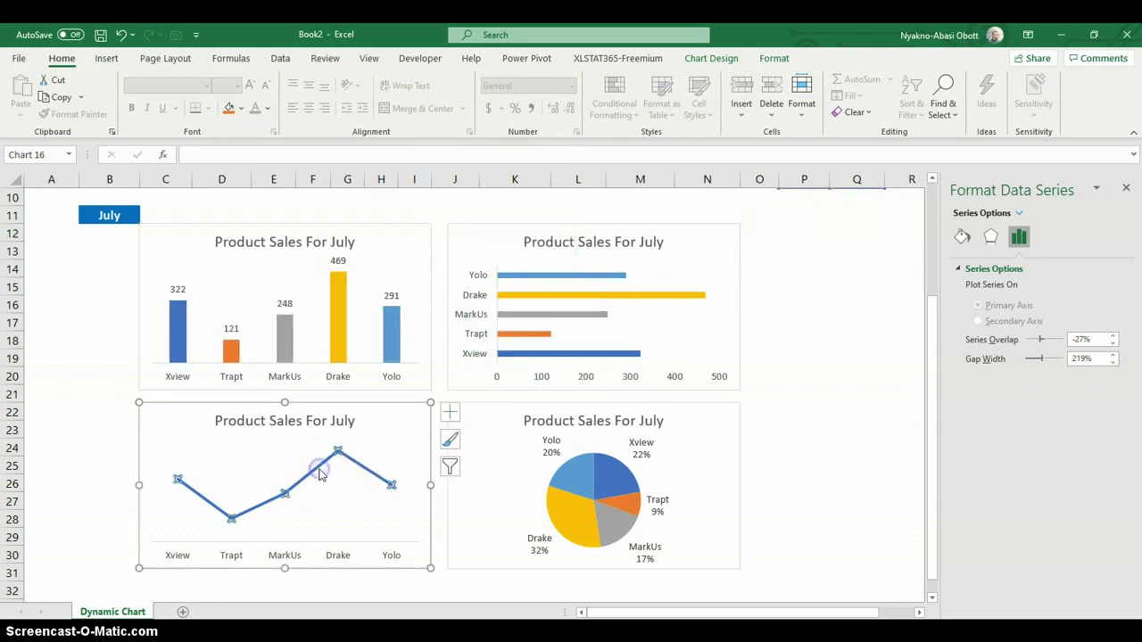
pyautogui.click(449, 413)
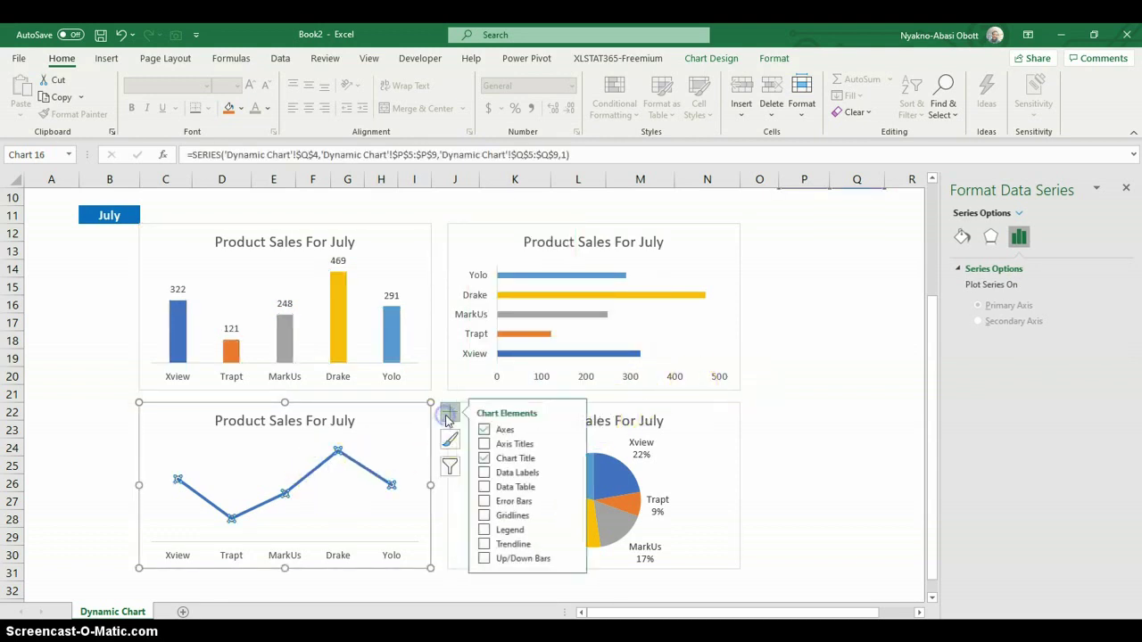
pyautogui.click(572, 473)
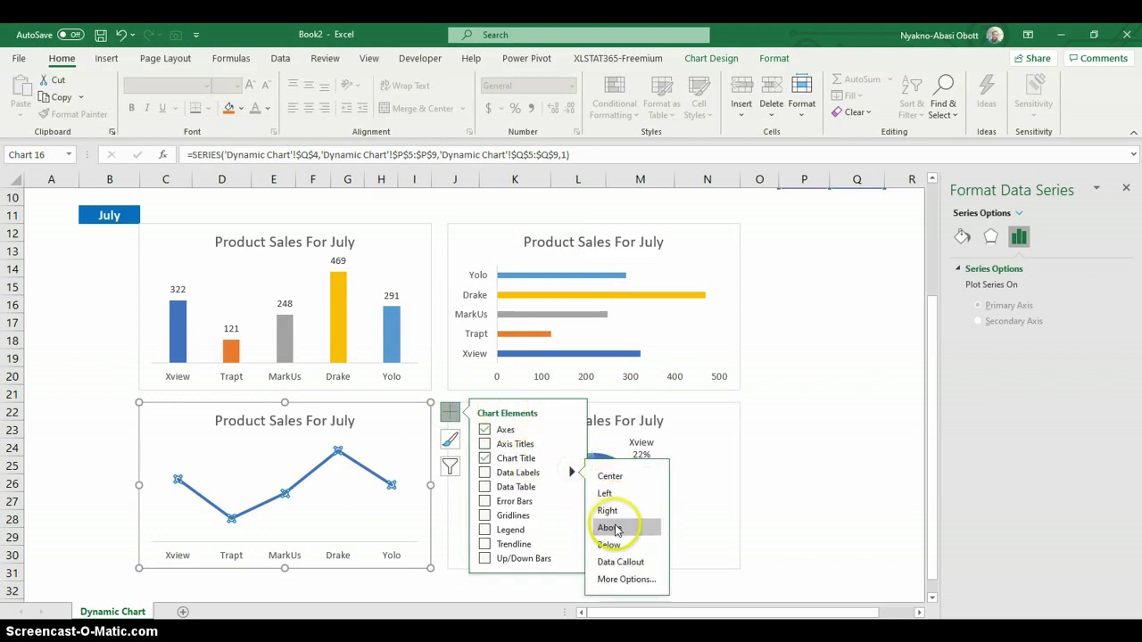
pyautogui.click(829, 433)
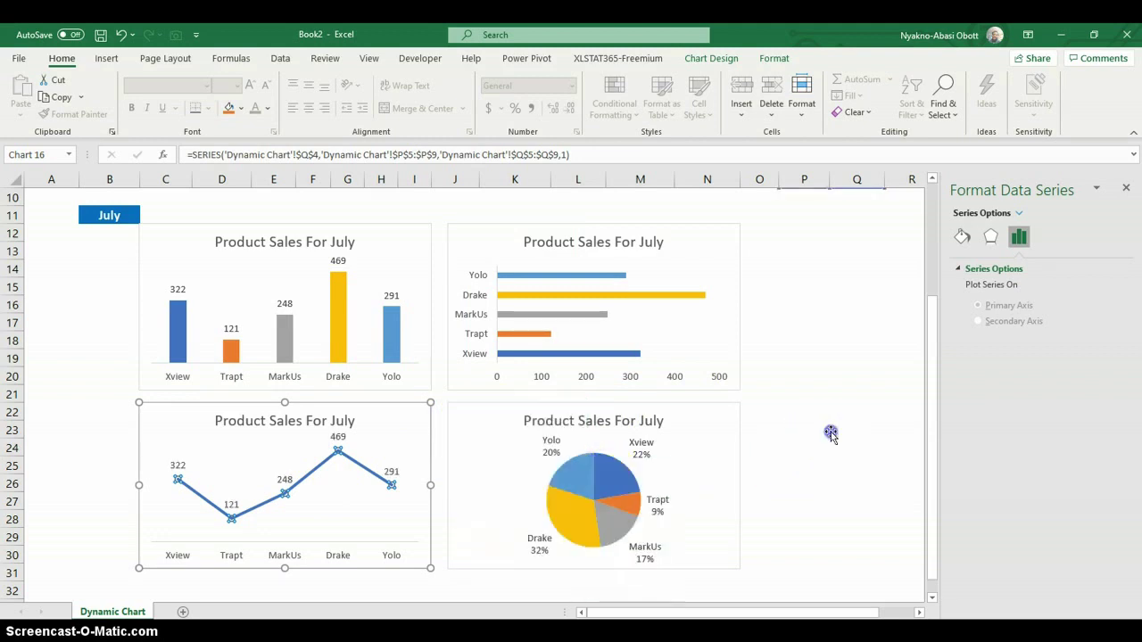
# Step: Close the formatting pane so the worksheet fills the window
pyautogui.doubleClick(931, 181)
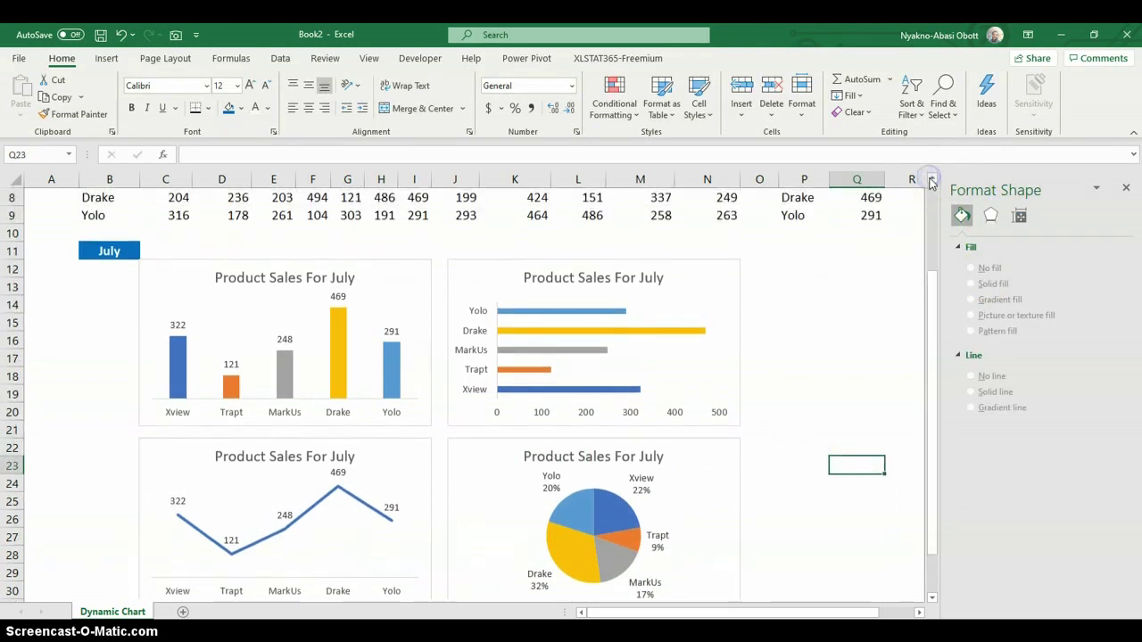
pyautogui.click(1125, 189)
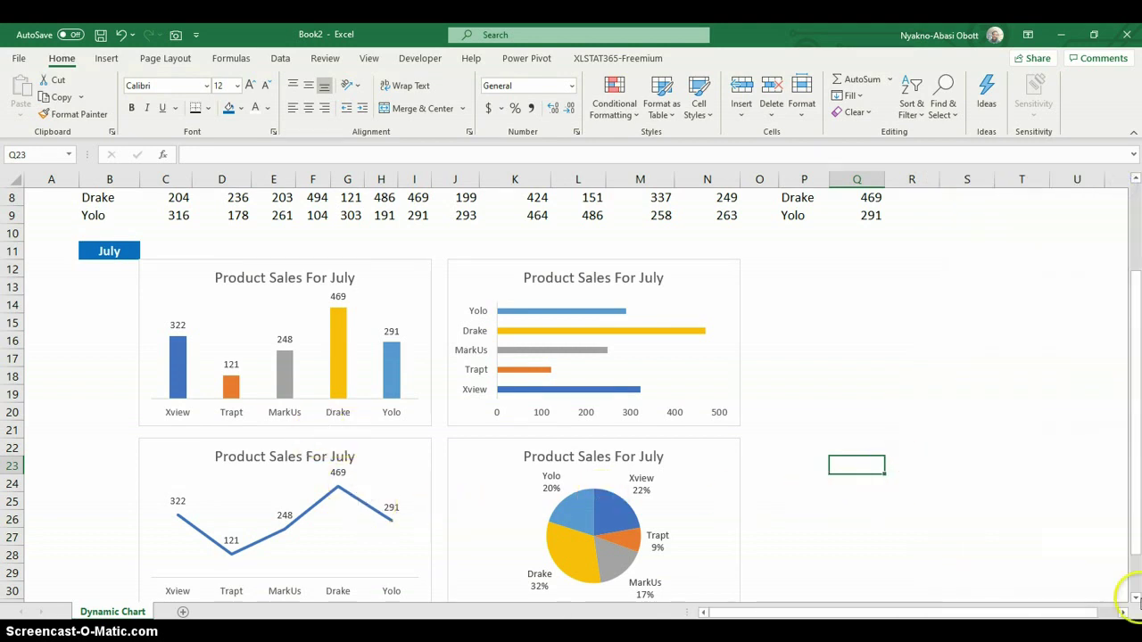
pyautogui.click(1136, 598)
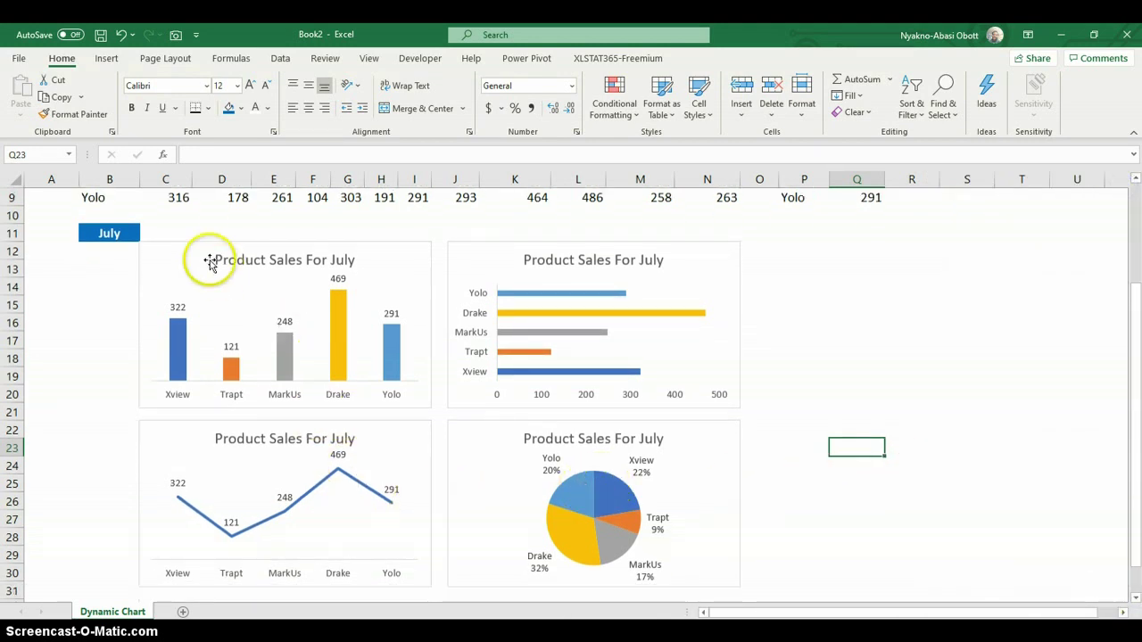
# Step: Test the charts by choosing May as the month in cell B11
pyautogui.click(119, 237)
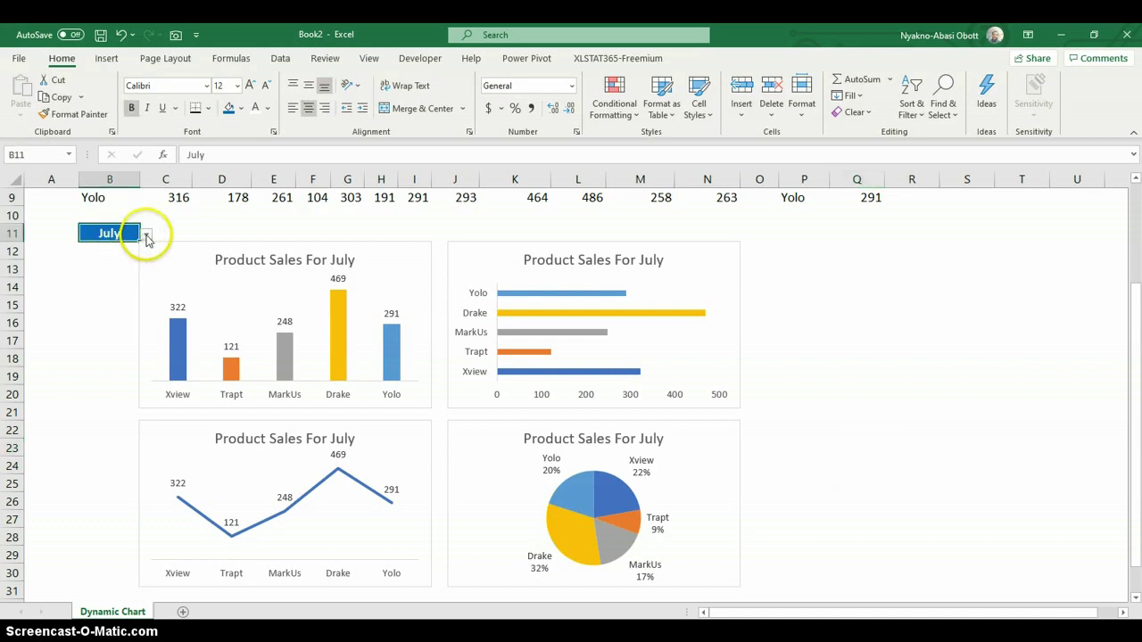
pyautogui.click(147, 236)
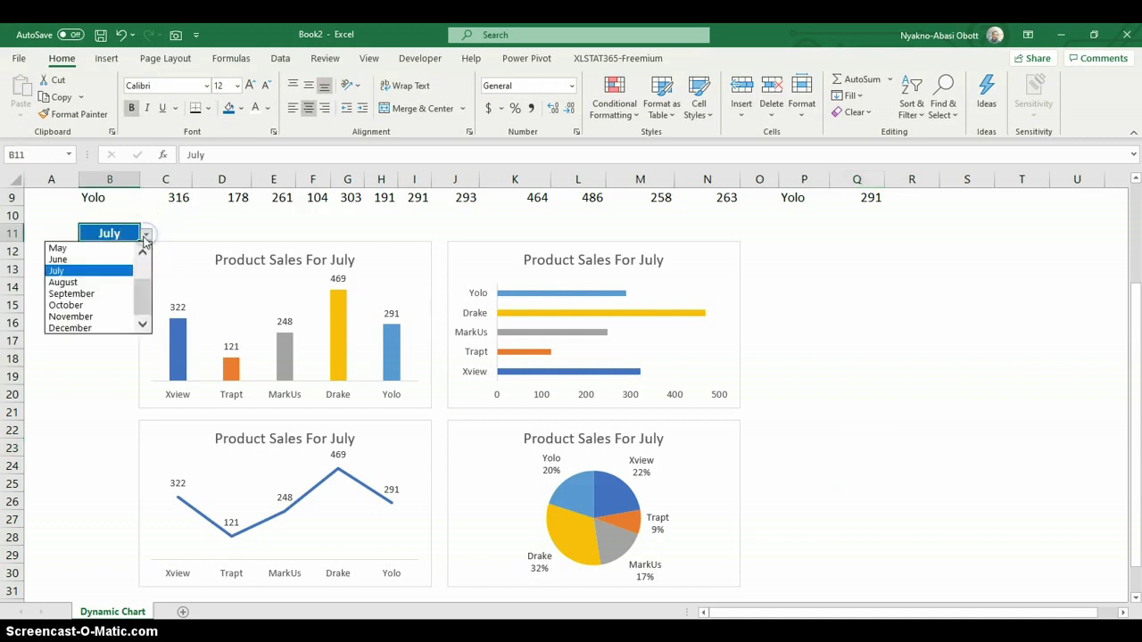
pyautogui.click(77, 271)
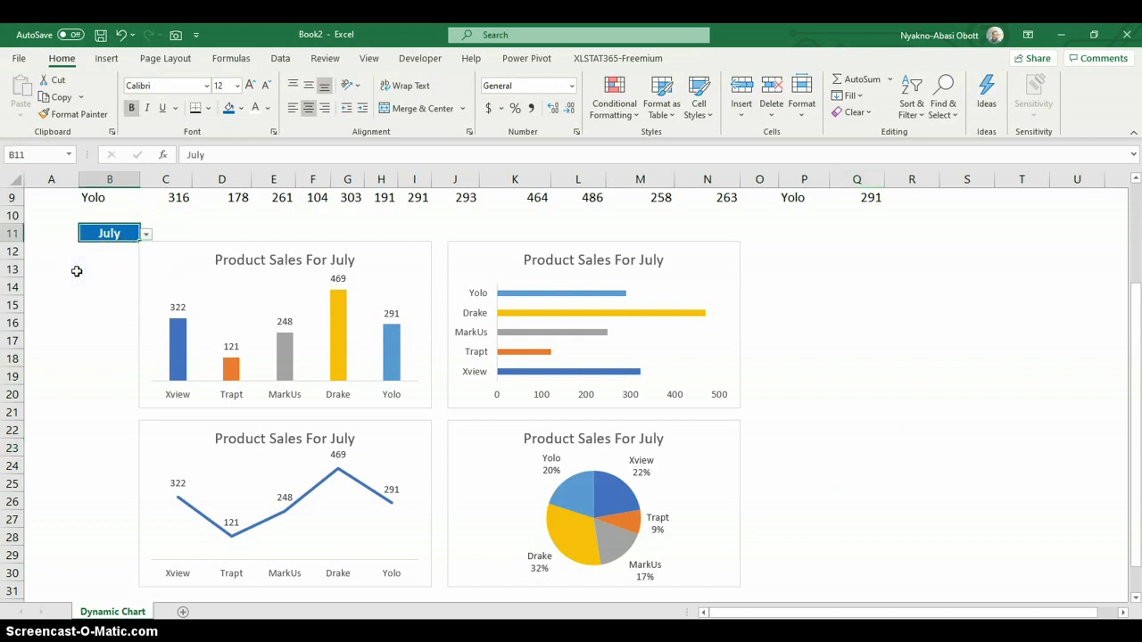
pyautogui.click(146, 234)
pyautogui.click(88, 249)
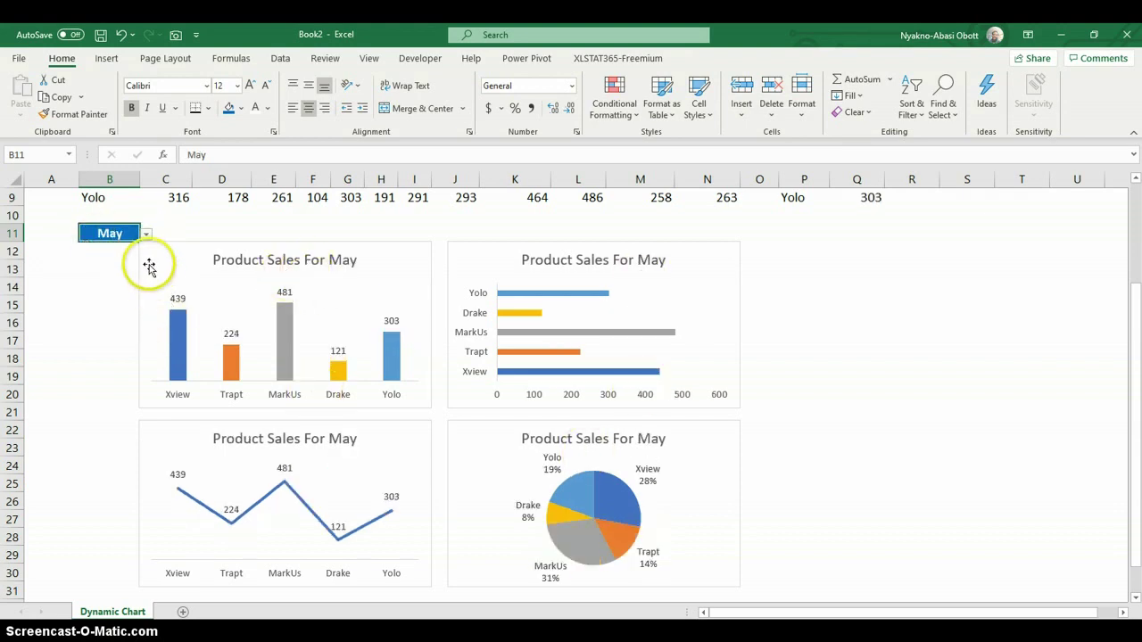
# Step: Choose November in cell B11 and widen column B slightly so the month name fits
pyautogui.click(147, 234)
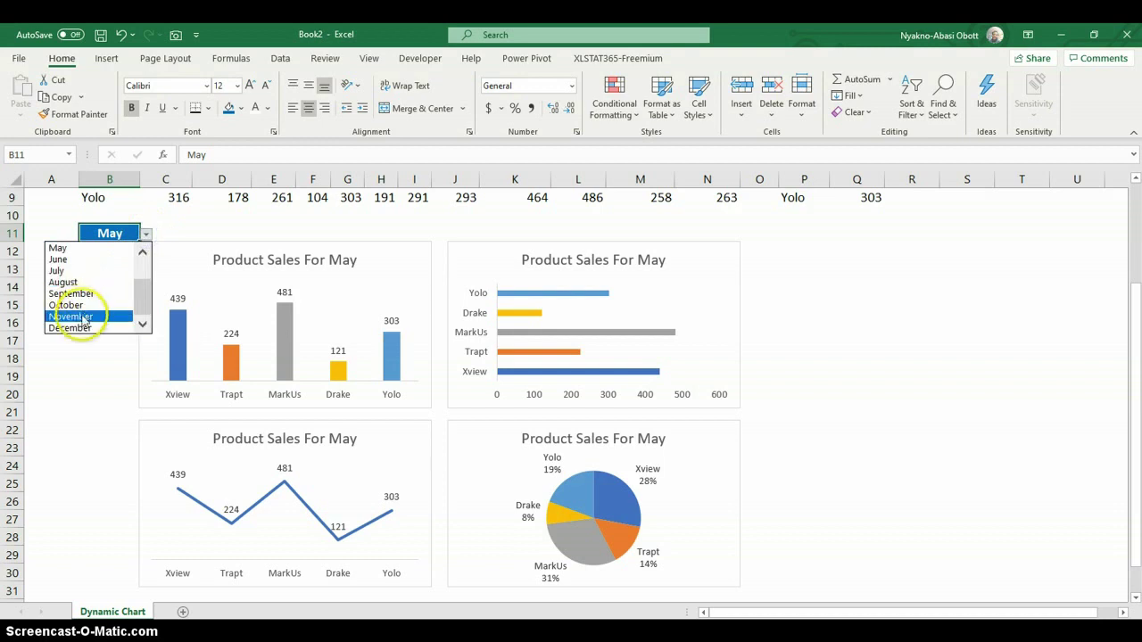
pyautogui.click(79, 315)
pyautogui.scroll(2, 81, 315)
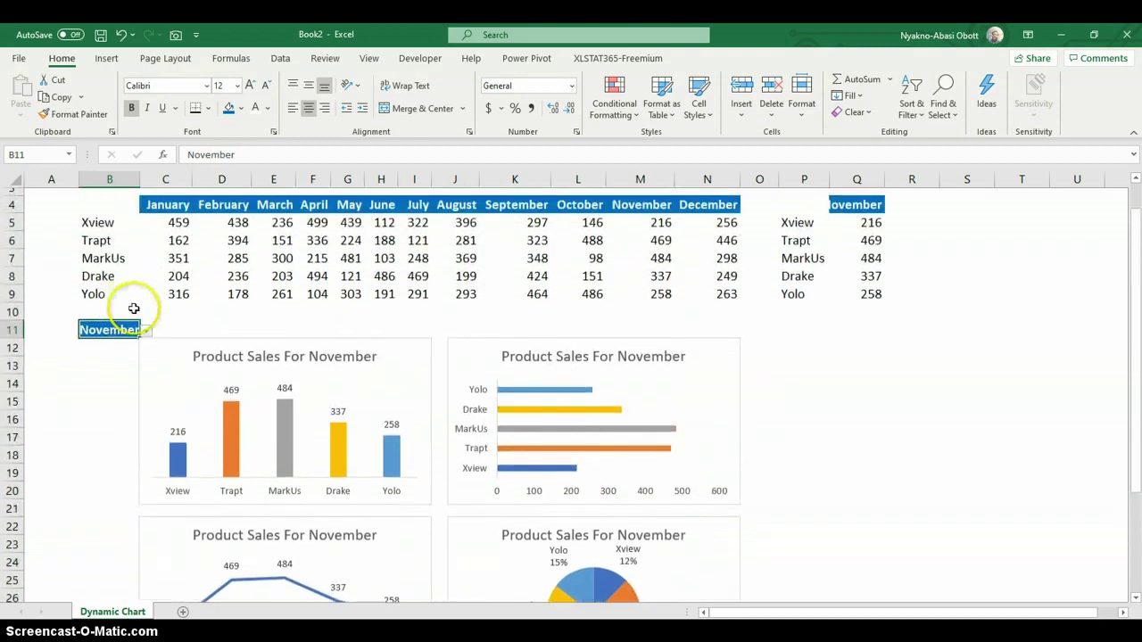
pyautogui.scroll(-2, 135, 304)
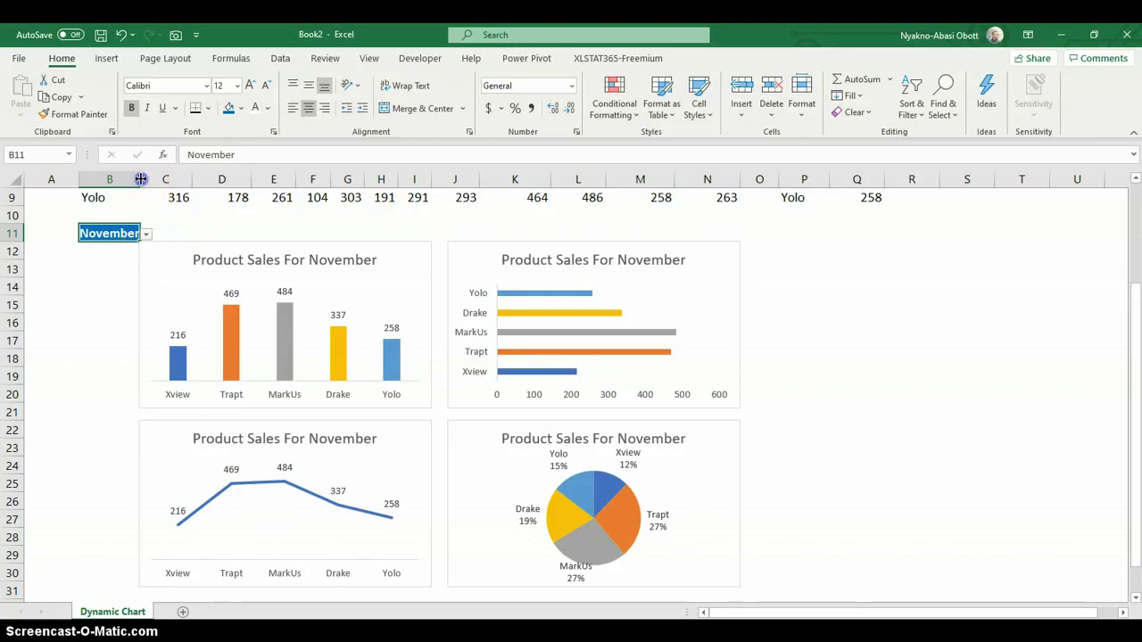
pyautogui.moveTo(141, 179)
pyautogui.mouseDown()
pyautogui.moveTo(173, 237)
pyautogui.moveTo(120, 209)
pyautogui.moveTo(161, 179)
pyautogui.moveTo(150, 177)
pyautogui.mouseUp()
# Step: Set the month in cell B11 to January
pyautogui.click(156, 236)
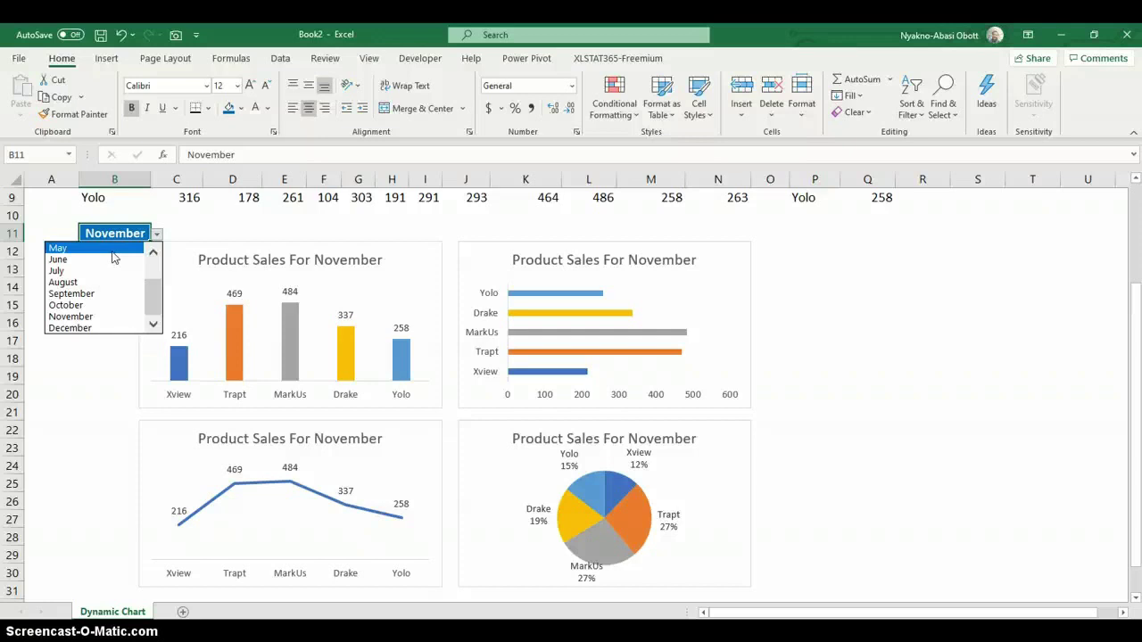
pyautogui.moveTo(152, 296); pyautogui.dragTo(154, 257)
pyautogui.click(80, 248)
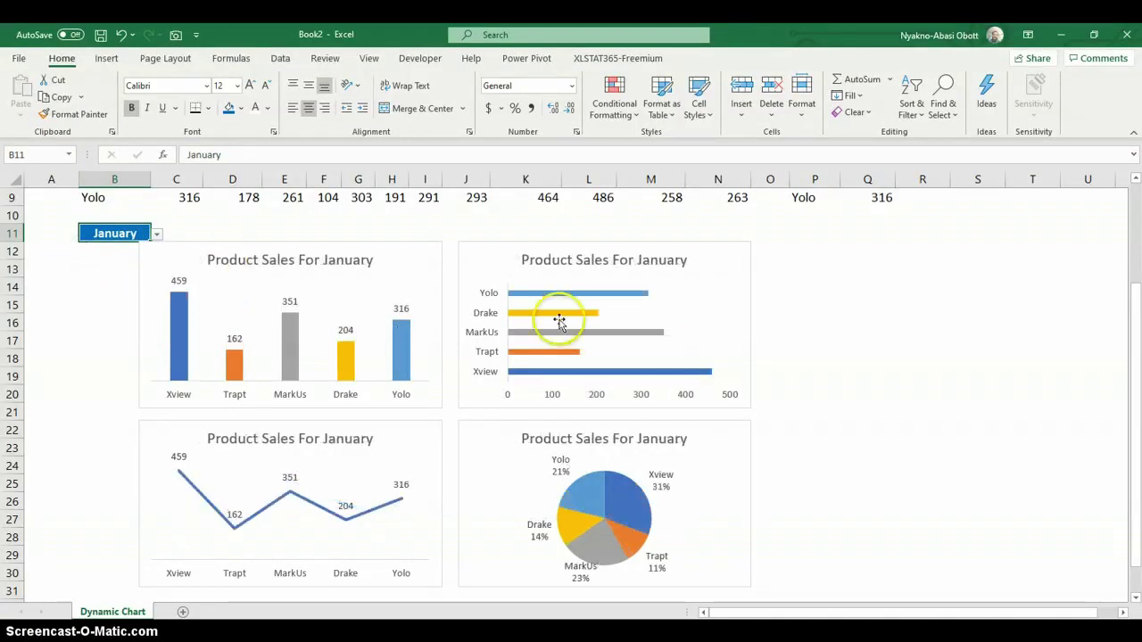